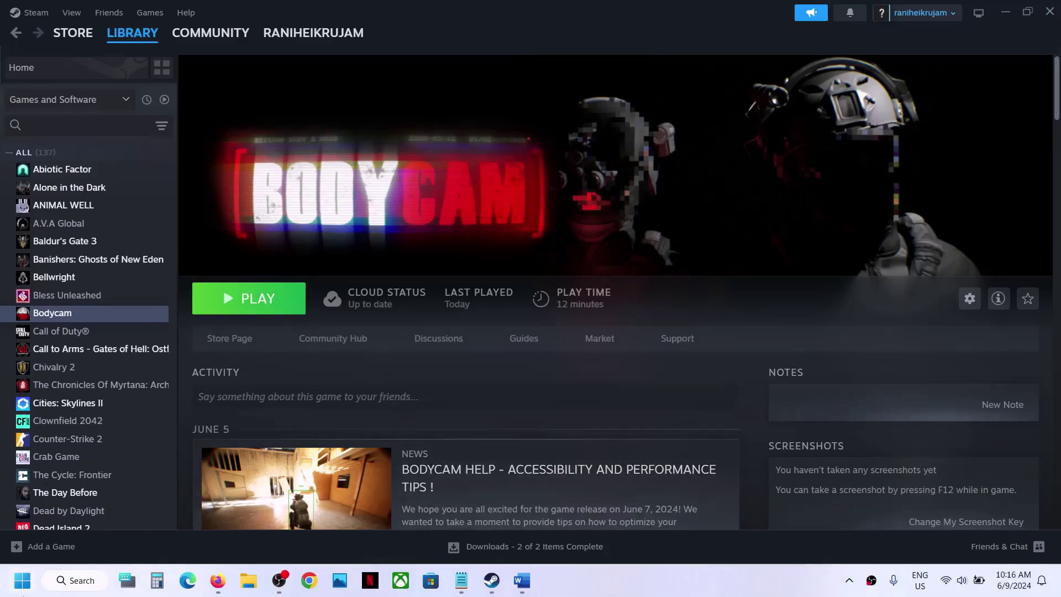
Step: Glance at the Start menu power options and the Word notes, then return to Bodycam's Steam page
click(22, 580)
click(402, 533)
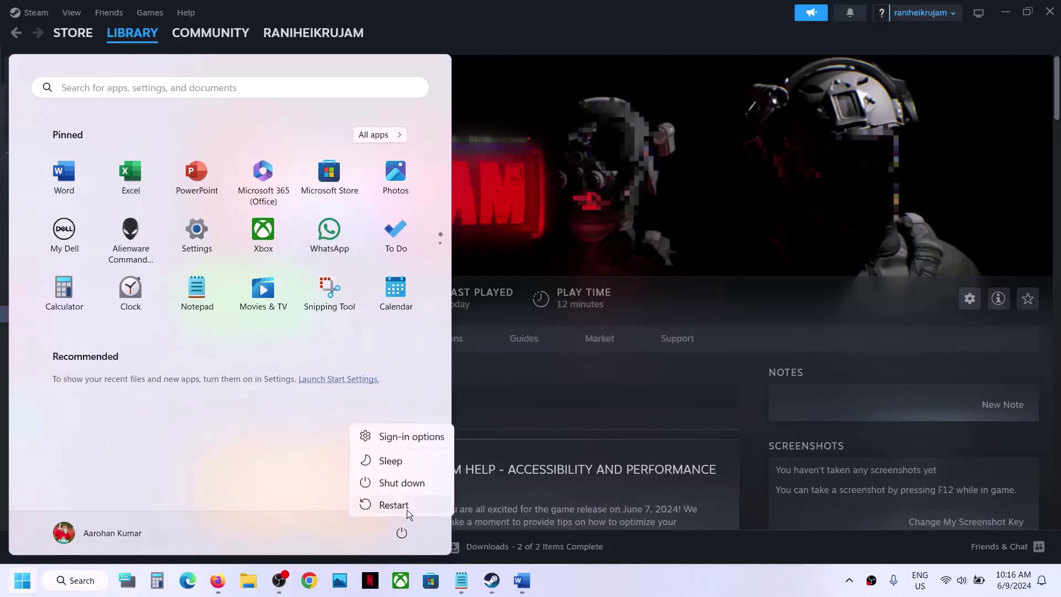
key(Escape)
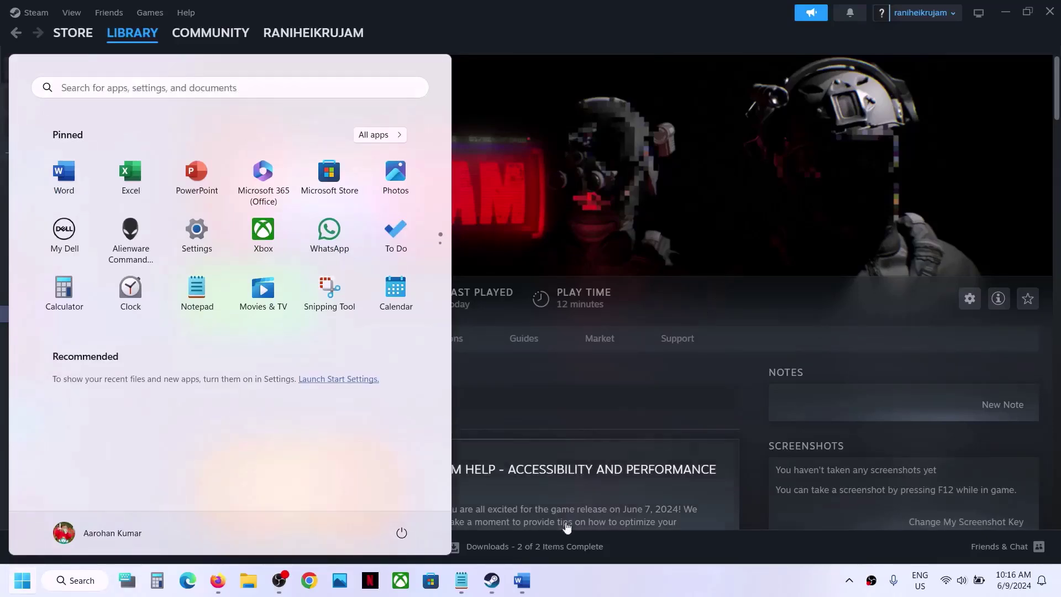
click(522, 580)
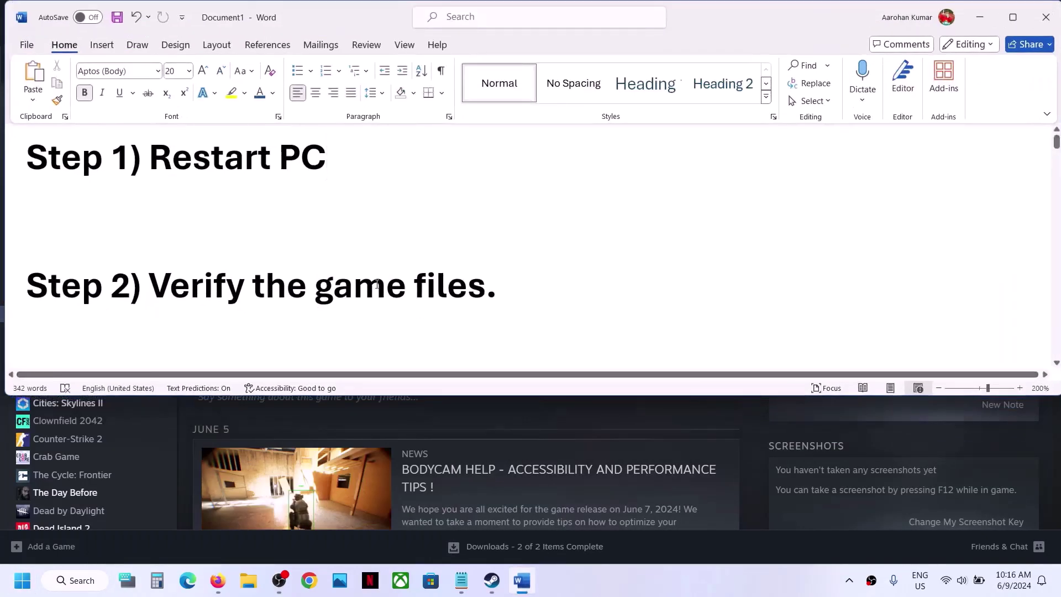
click(755, 443)
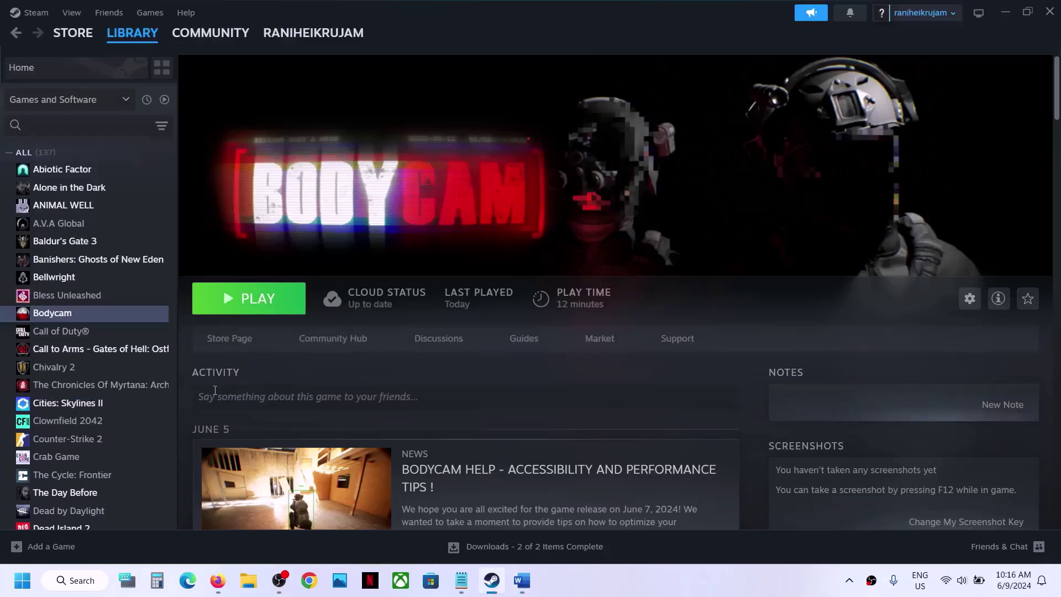
Step: Start verifying the integrity of Bodycam's game files from its Installed Files properties
right_click(121, 314)
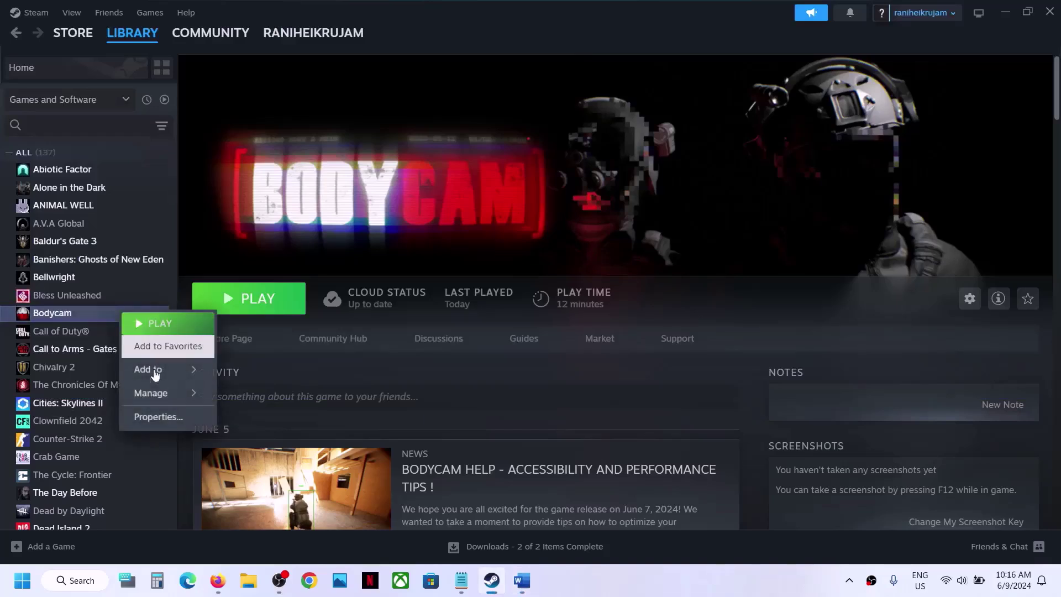
click(156, 417)
click(286, 191)
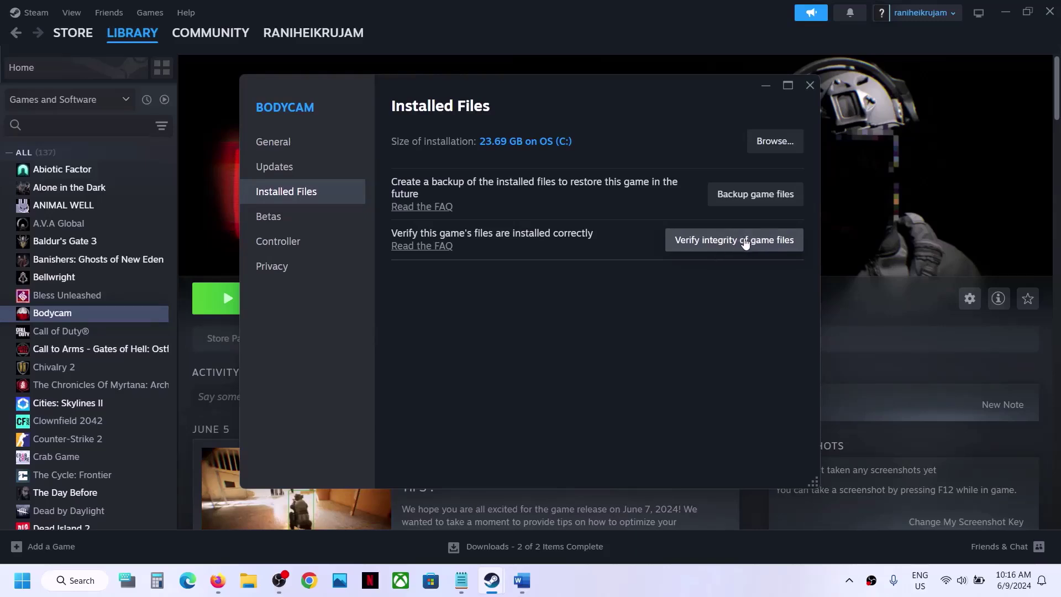
click(811, 91)
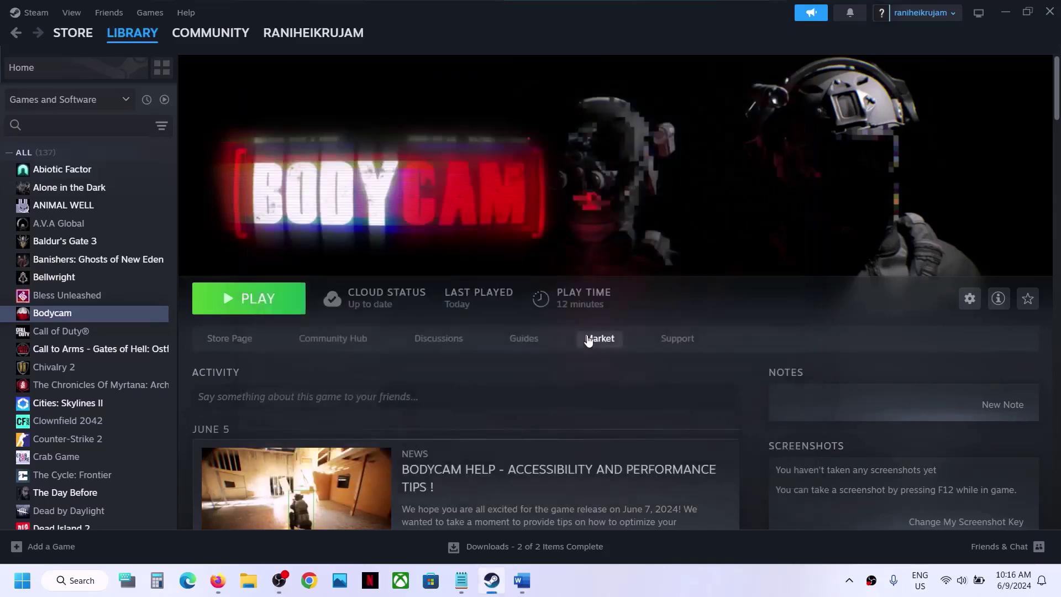
Step: Copy the '-force -dx11' launch option from the Word notes and switch back to Steam
click(522, 581)
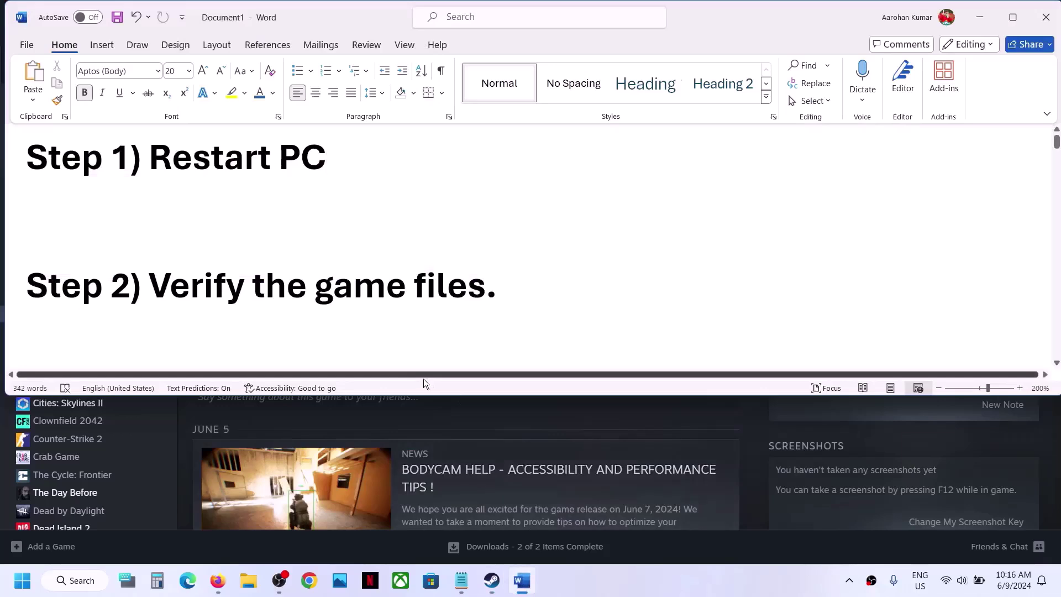
scroll(387, 320, down, 1)
scroll(388, 319, down, 2)
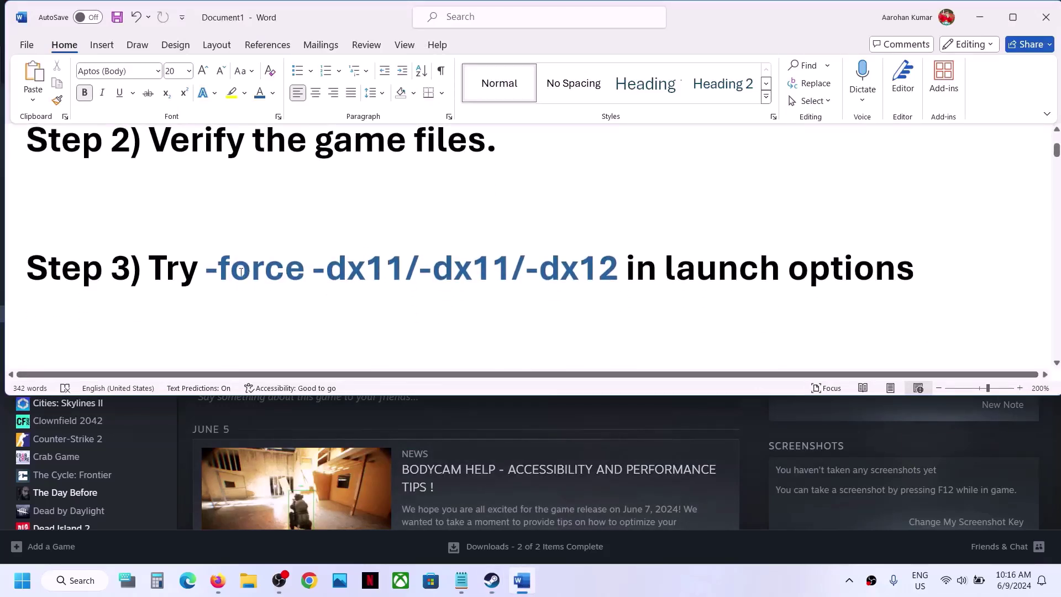
drag(209, 265, 388, 265)
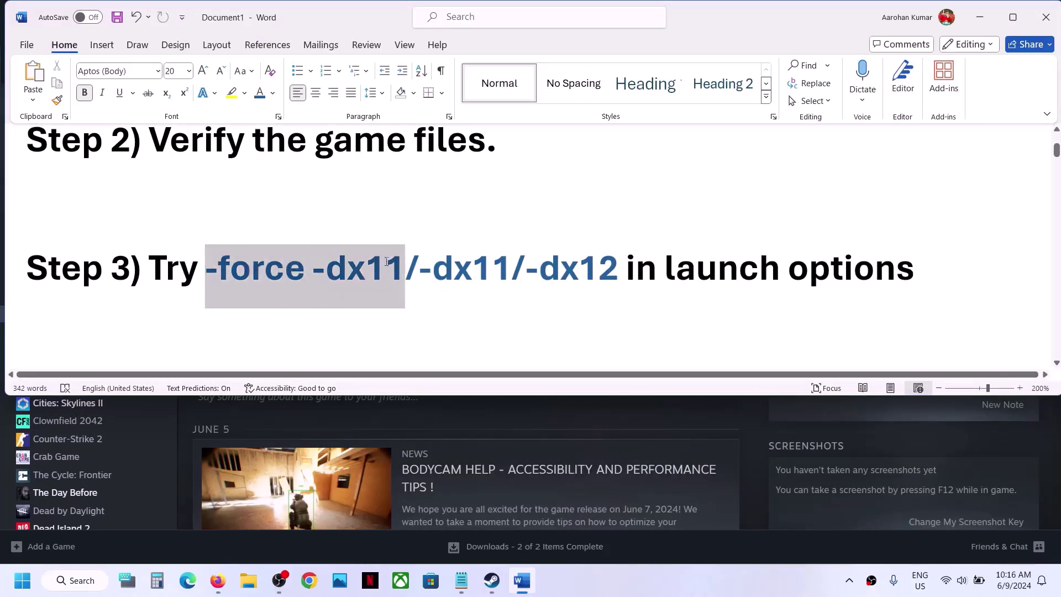
key(ctrl+c)
key(alt+Tab)
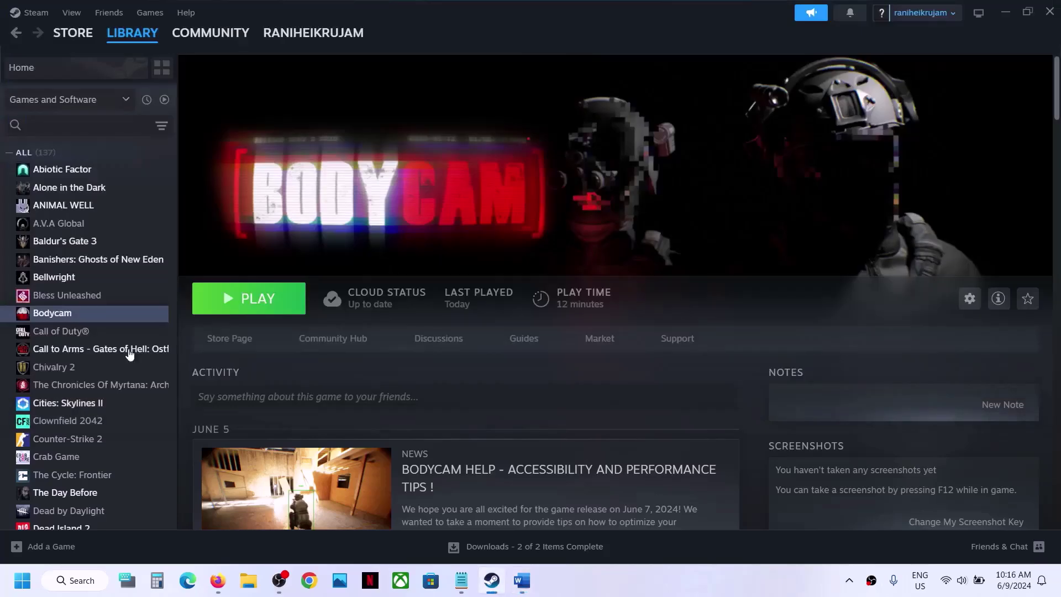
Step: Paste '-force -dx11' into Bodycam's Launch Options box and close the Properties window
right_click(91, 323)
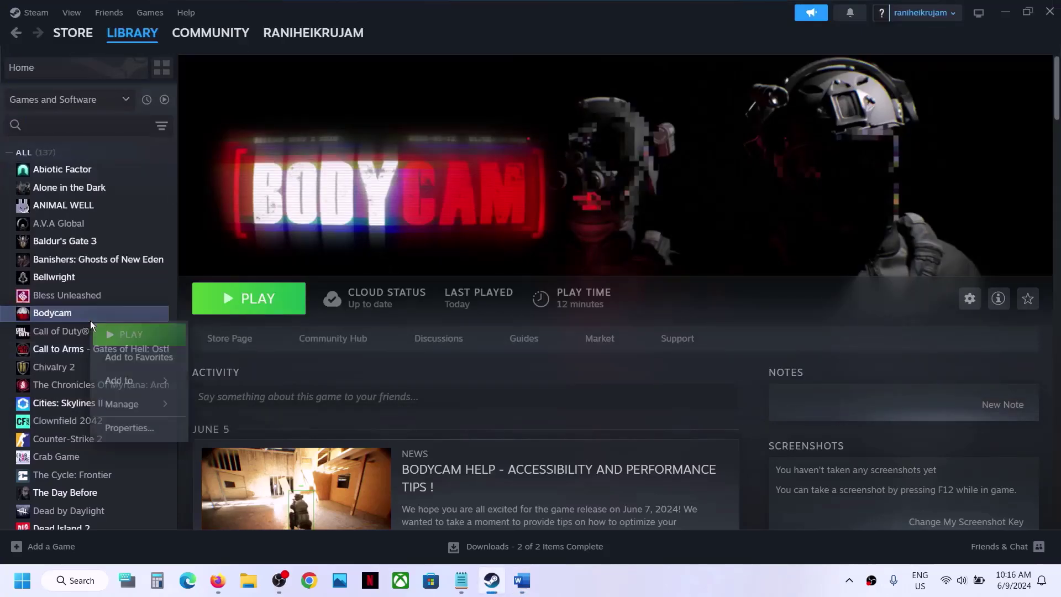
click(152, 427)
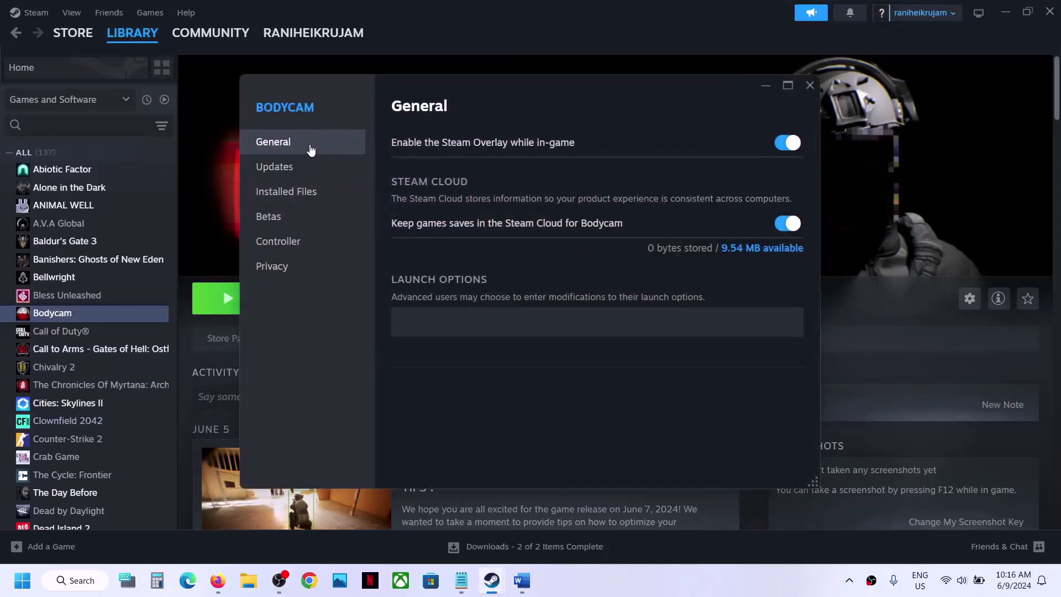
click(448, 325)
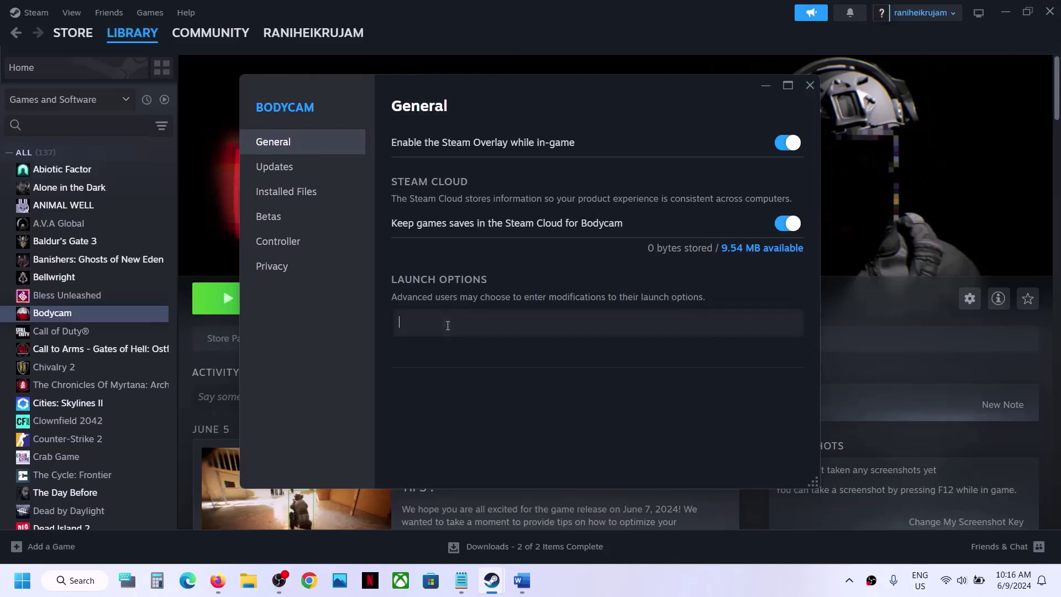
key(ctrl+v)
click(521, 360)
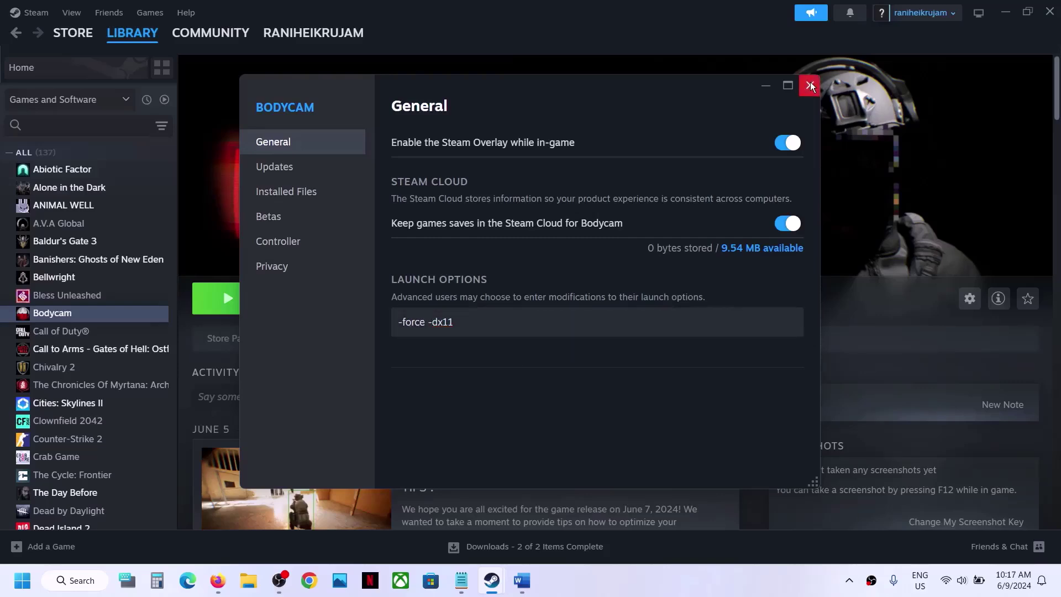
click(815, 85)
Step: Press Play on Bodycam's library page and wait until it shows Running
click(238, 302)
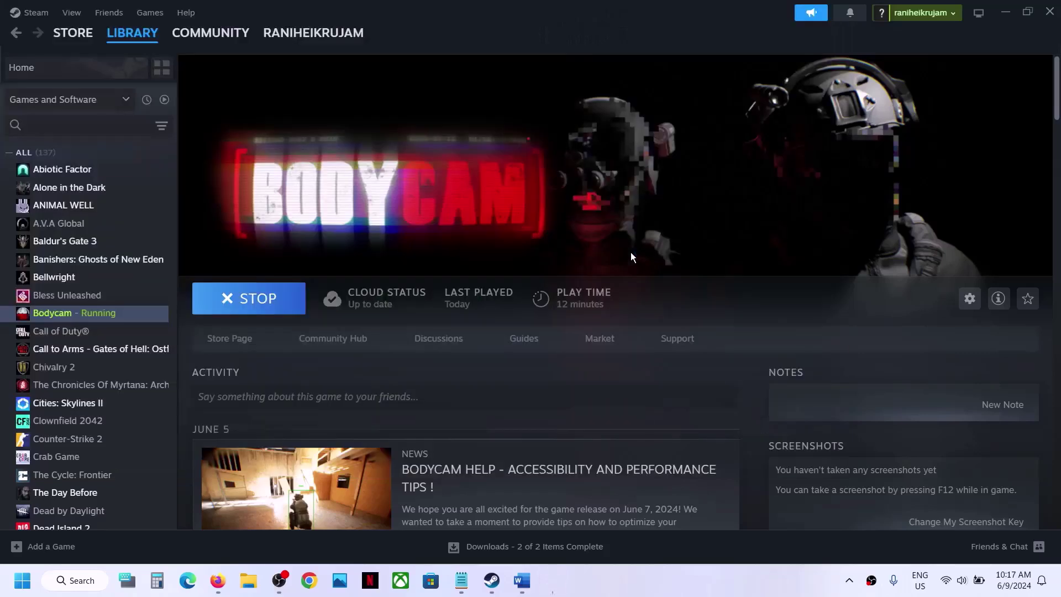
Step: Replace Bodycam's '-force -dx11' launch option with '-dx11' in Properties and close the window
right_click(88, 310)
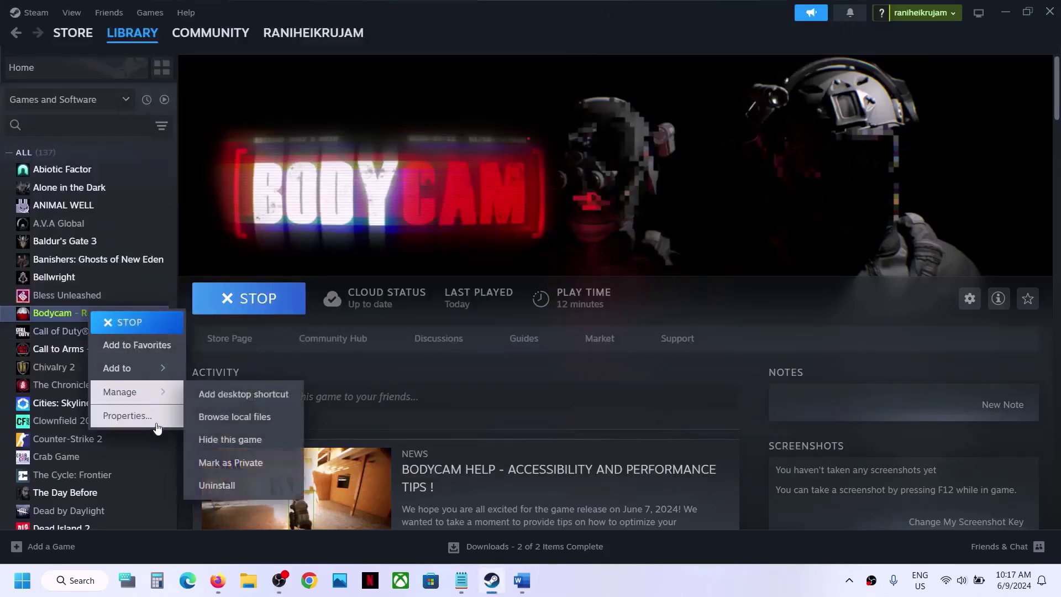
click(149, 422)
click(149, 425)
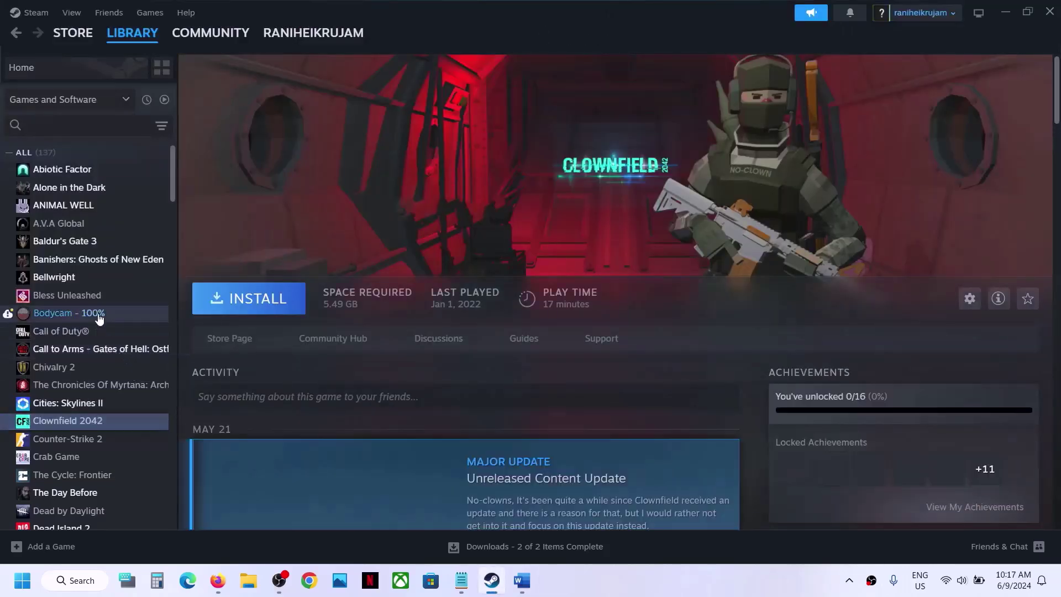
click(99, 318)
right_click(98, 313)
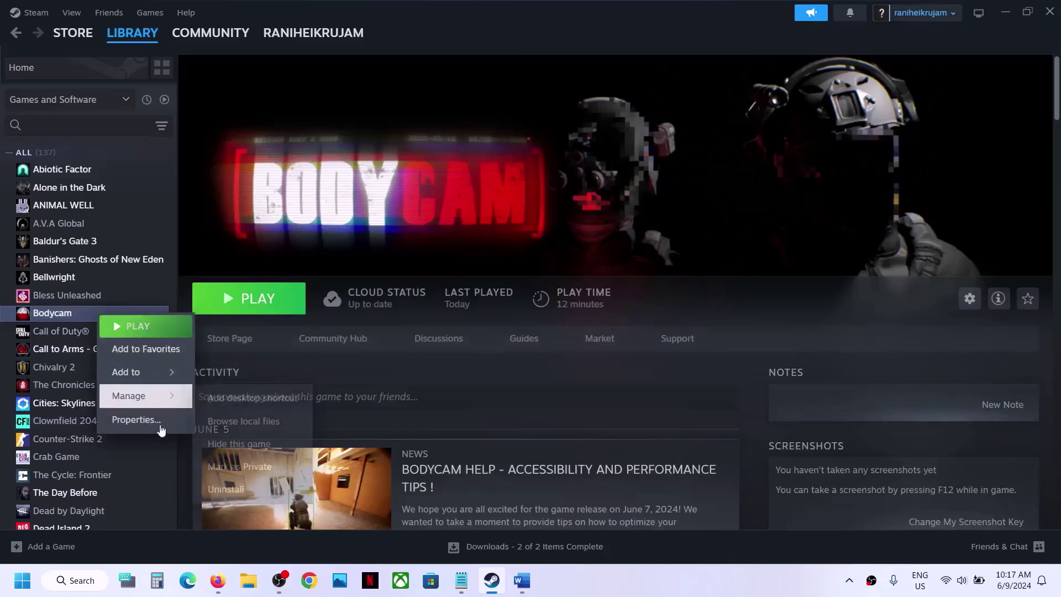
click(154, 422)
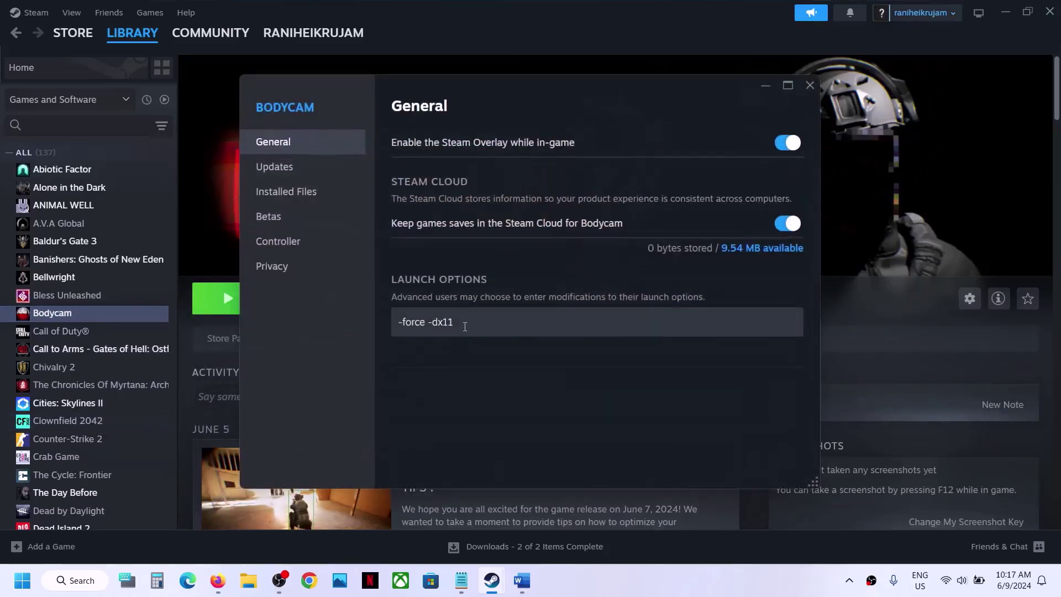
drag(465, 325, 384, 330)
text(-dx)
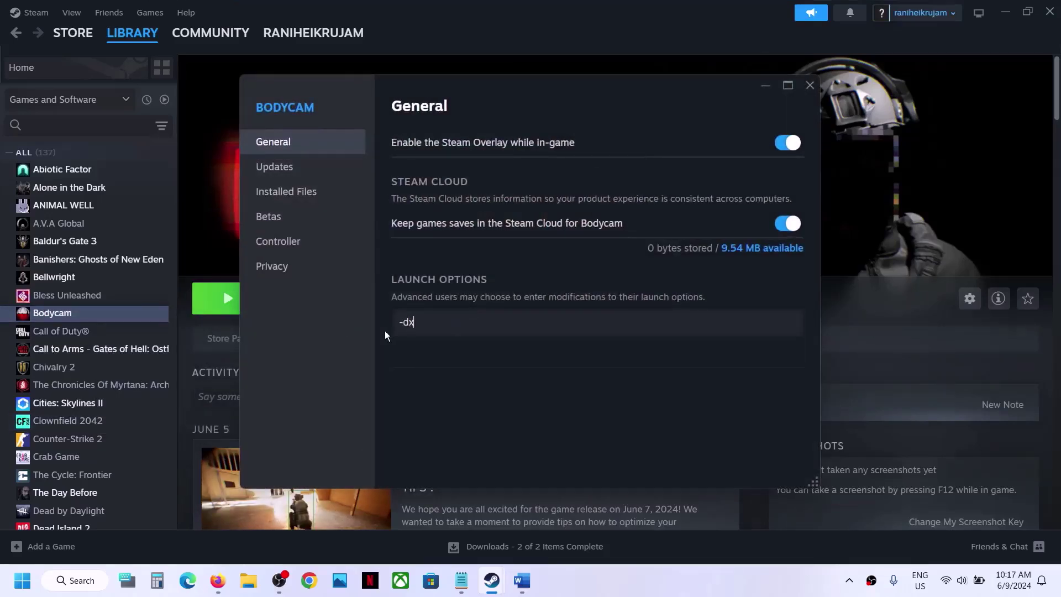
text(11)
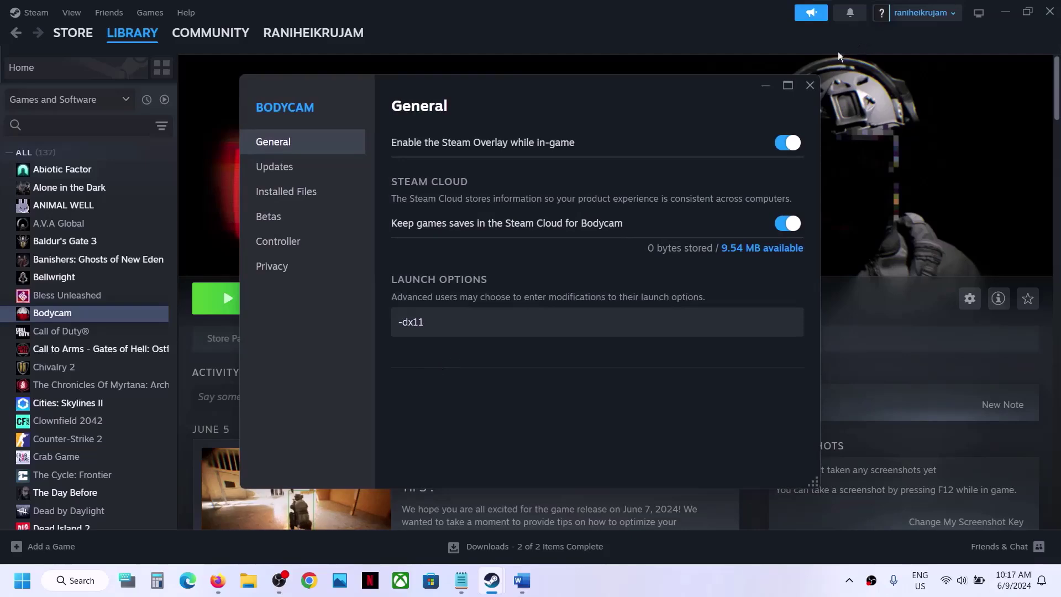
click(811, 86)
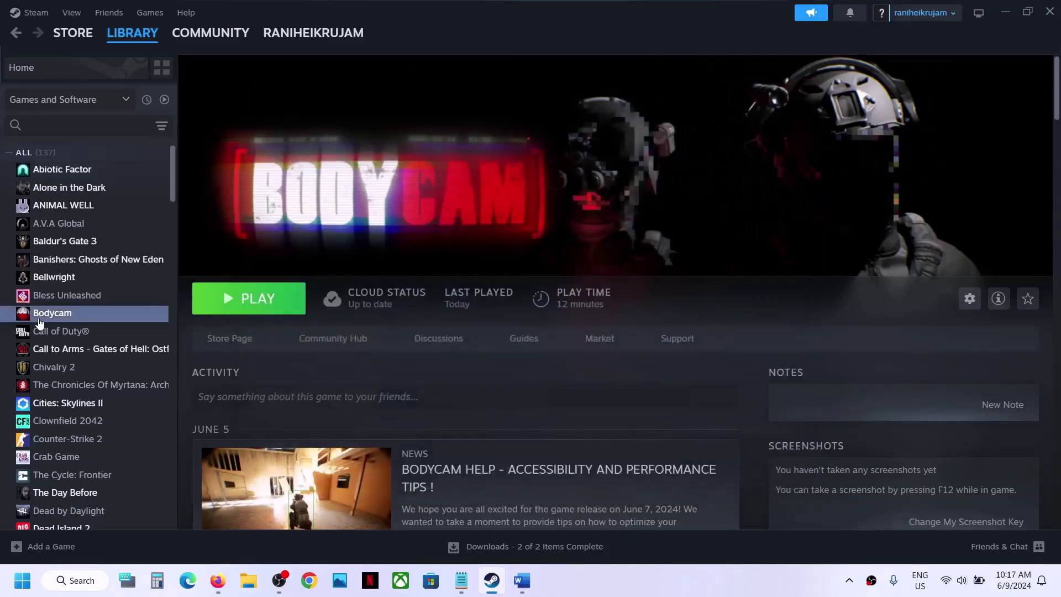
Step: Change Bodycam's launch option from '-dx11' to '-dx12' and close Properties
right_click(39, 322)
click(118, 430)
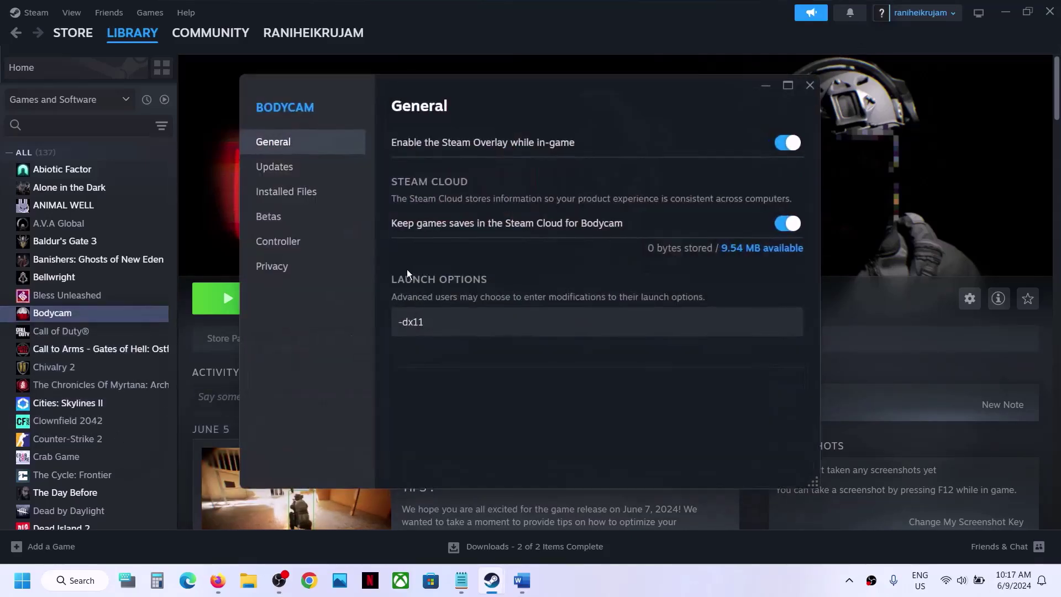
drag(432, 322, 382, 333)
text(-d)
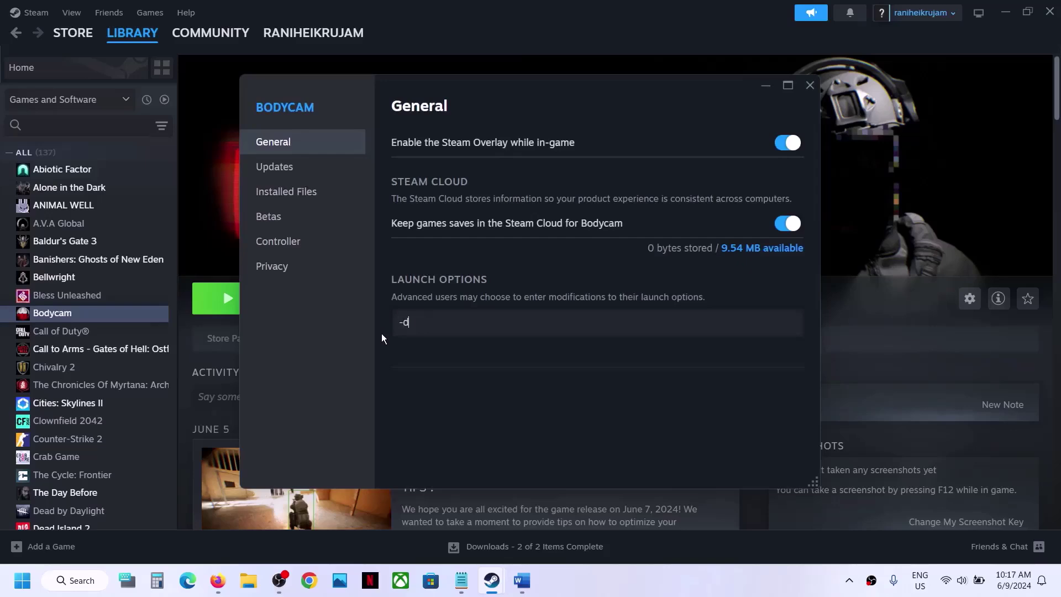
text(x12)
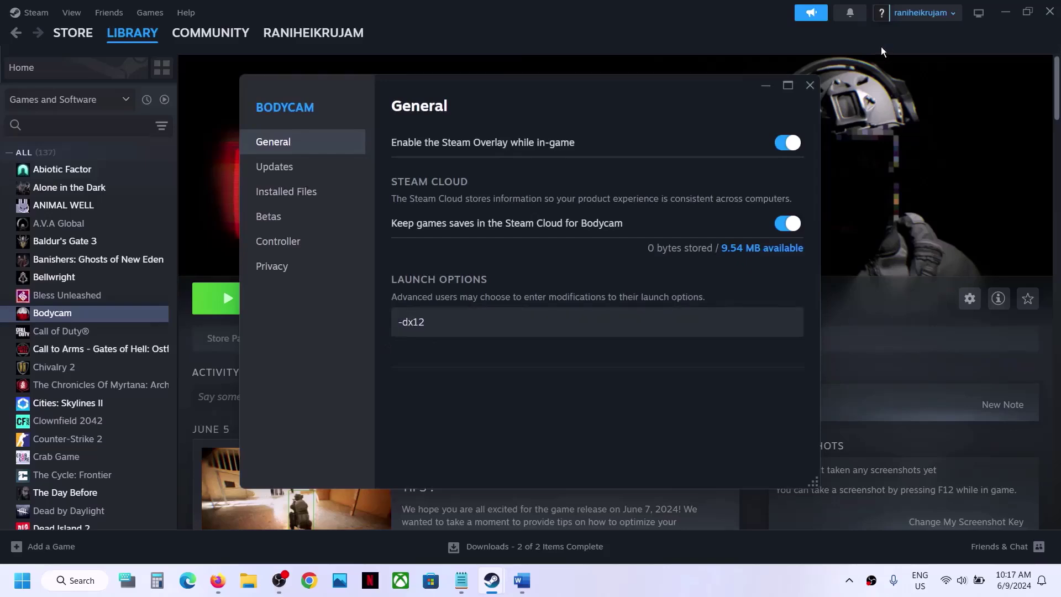
click(810, 84)
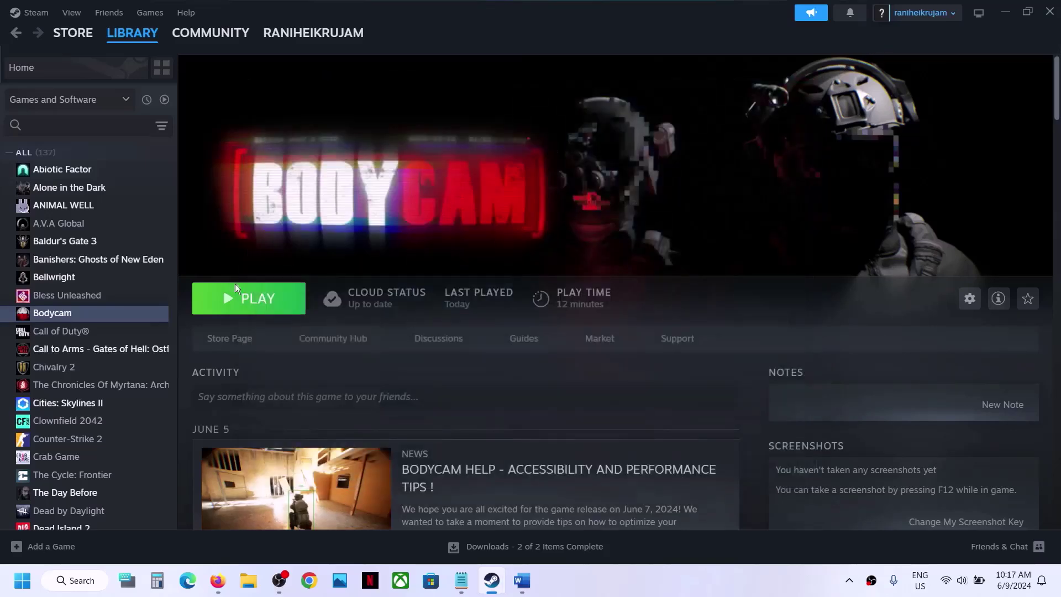
Step: Delete the '-dx12' launch option so Bodycam has none, then close Properties
right_click(131, 314)
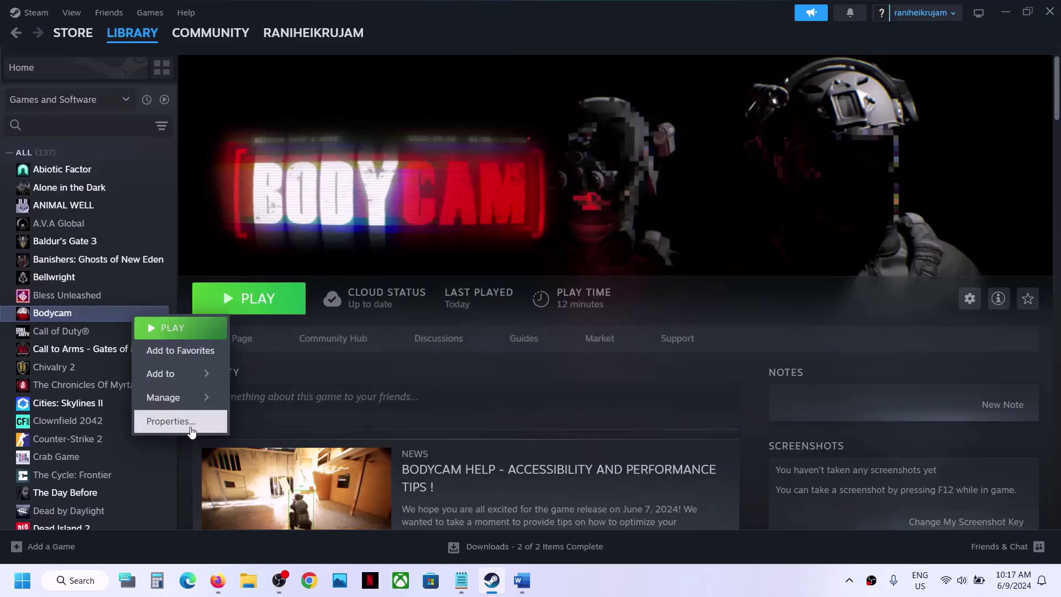
click(193, 428)
drag(462, 321, 369, 323)
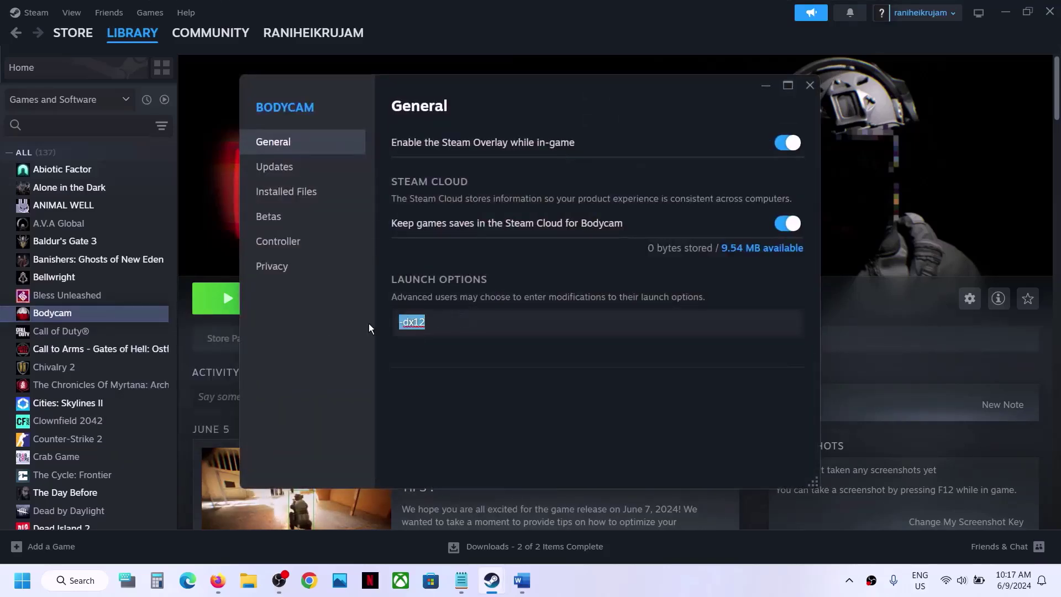
key(BackSpace)
click(463, 366)
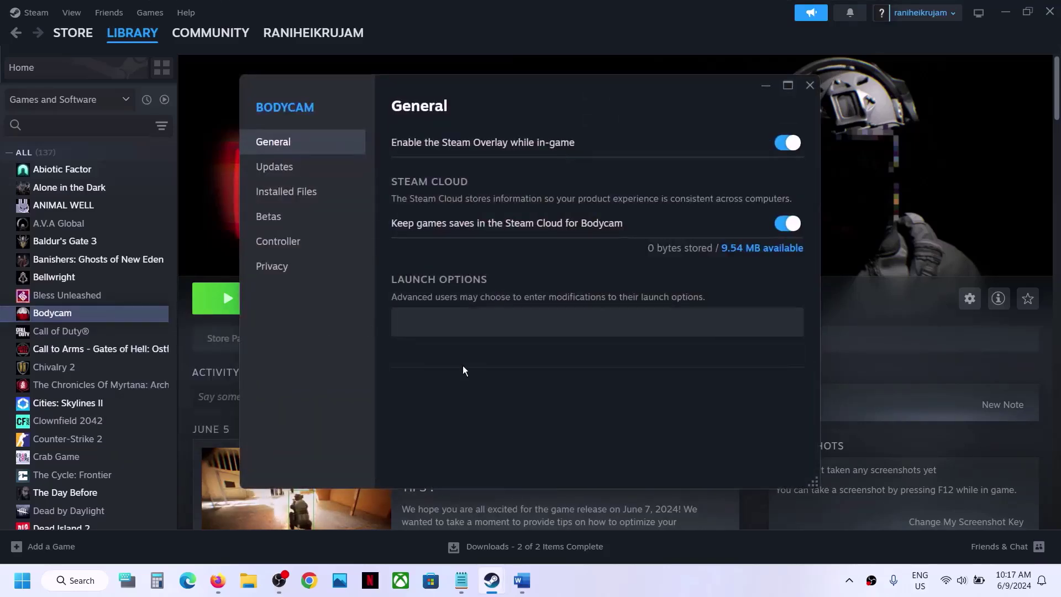
click(816, 86)
Step: Highlight SystemConfig.json and the lost-progress warning in the Word notes' Step 4, then minimize Word
click(523, 583)
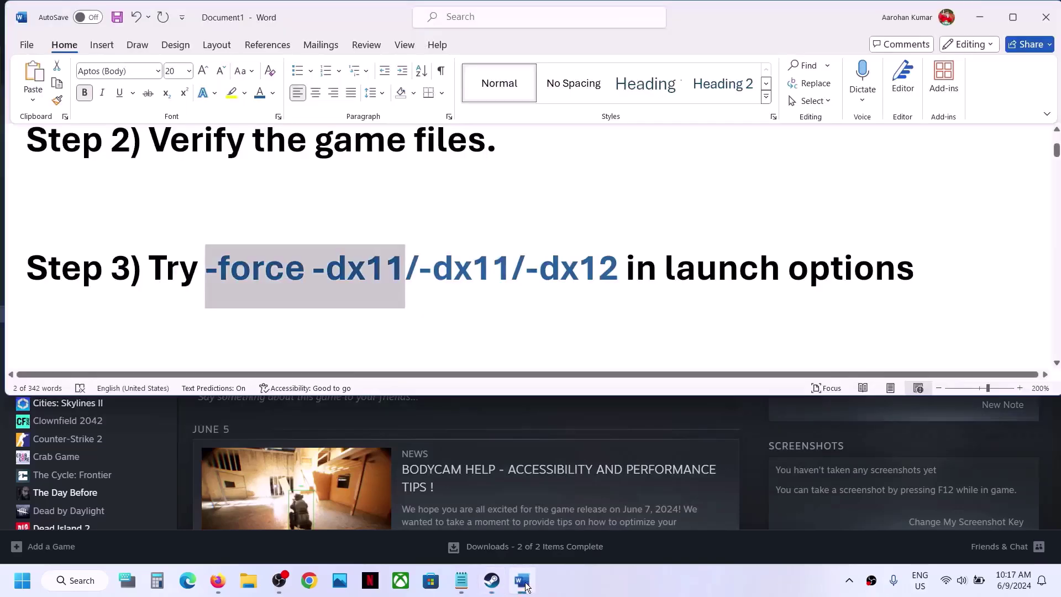
scroll(466, 330, down, 5)
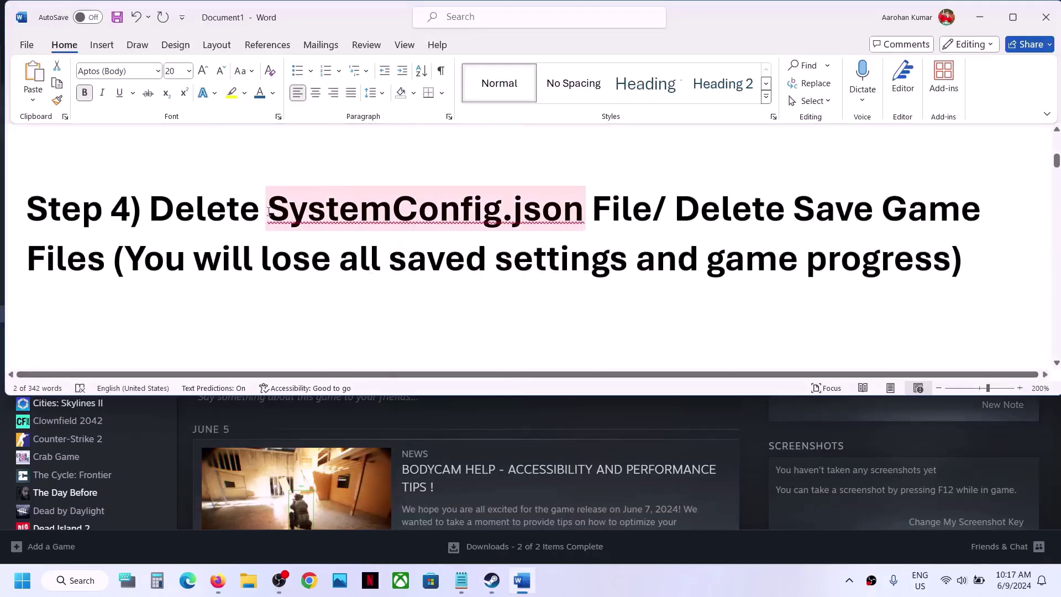
drag(274, 215, 563, 212)
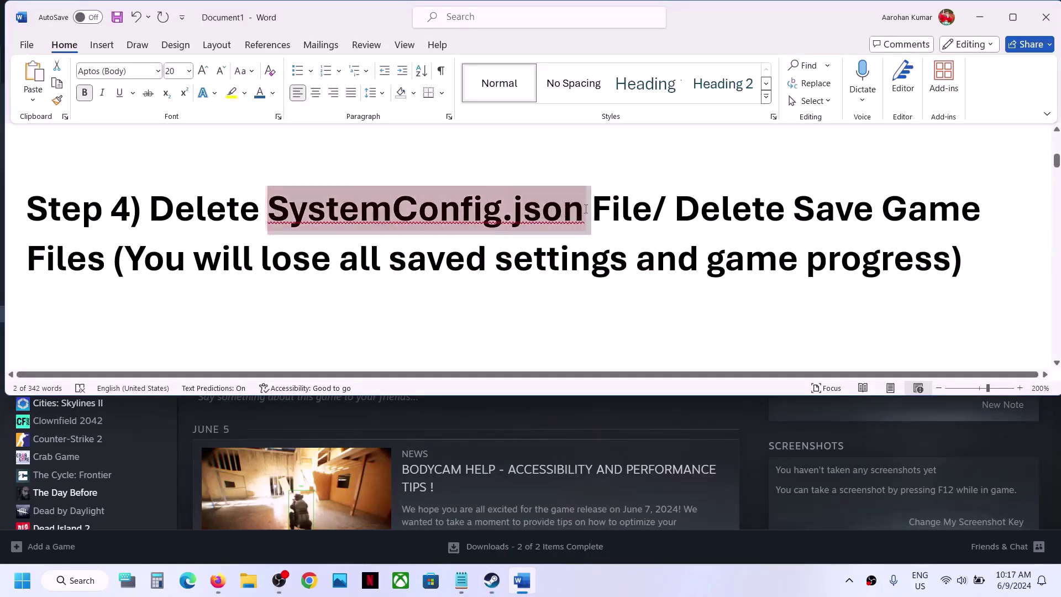
drag(675, 210, 769, 267)
click(136, 261)
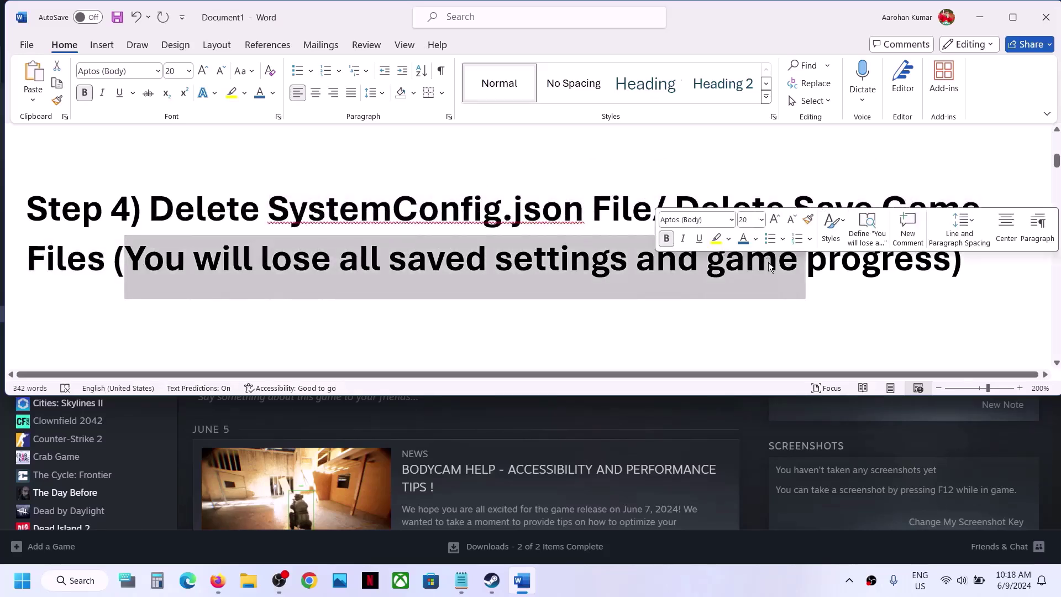
click(488, 264)
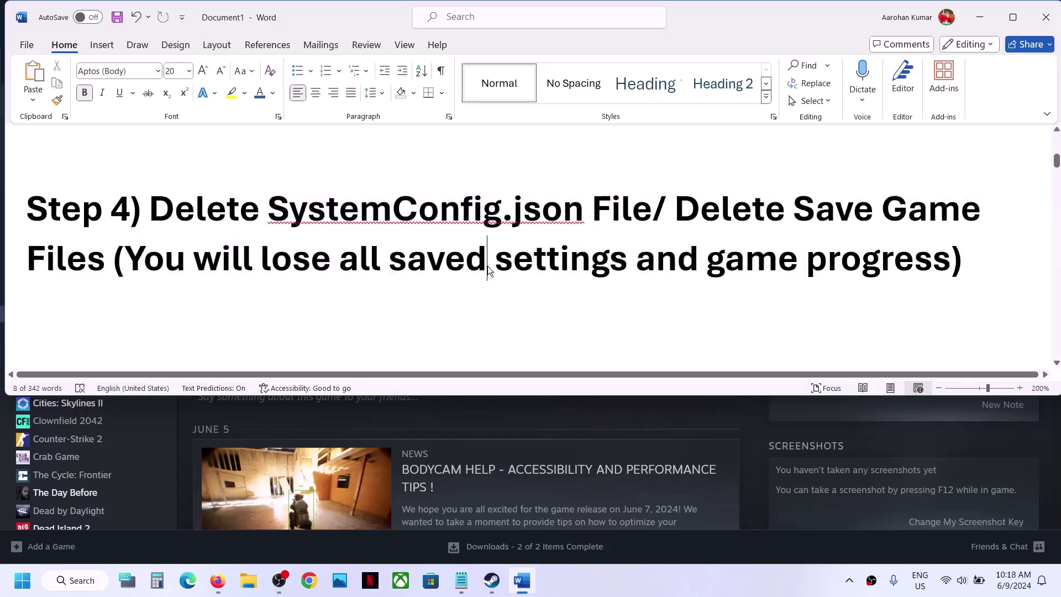
click(979, 17)
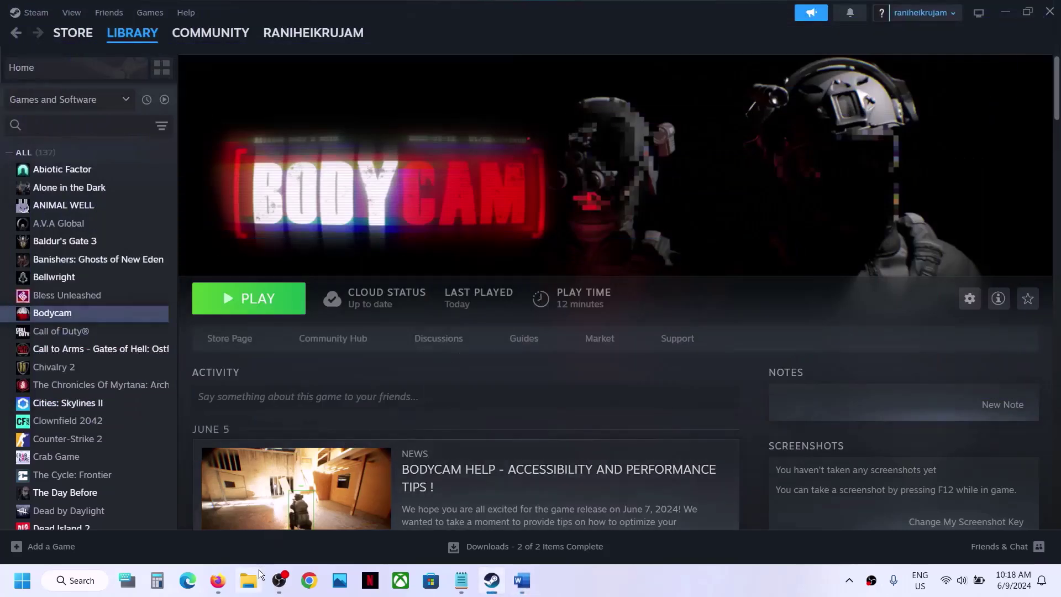
Step: In File Explorer, go to This PC > OS (C:) > Users > the user's profile folder
click(258, 569)
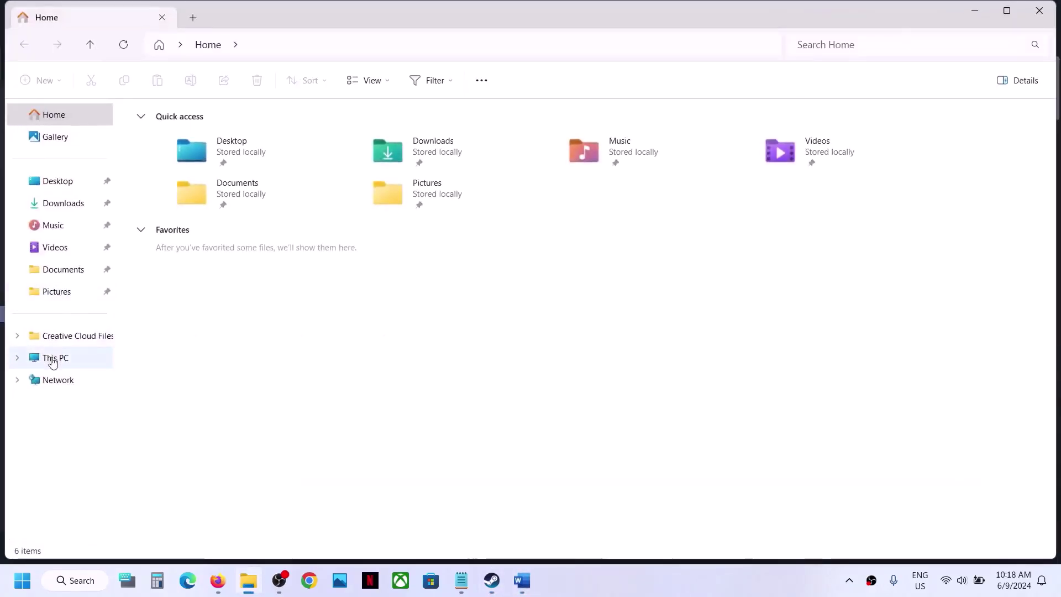
click(52, 360)
double_click(191, 134)
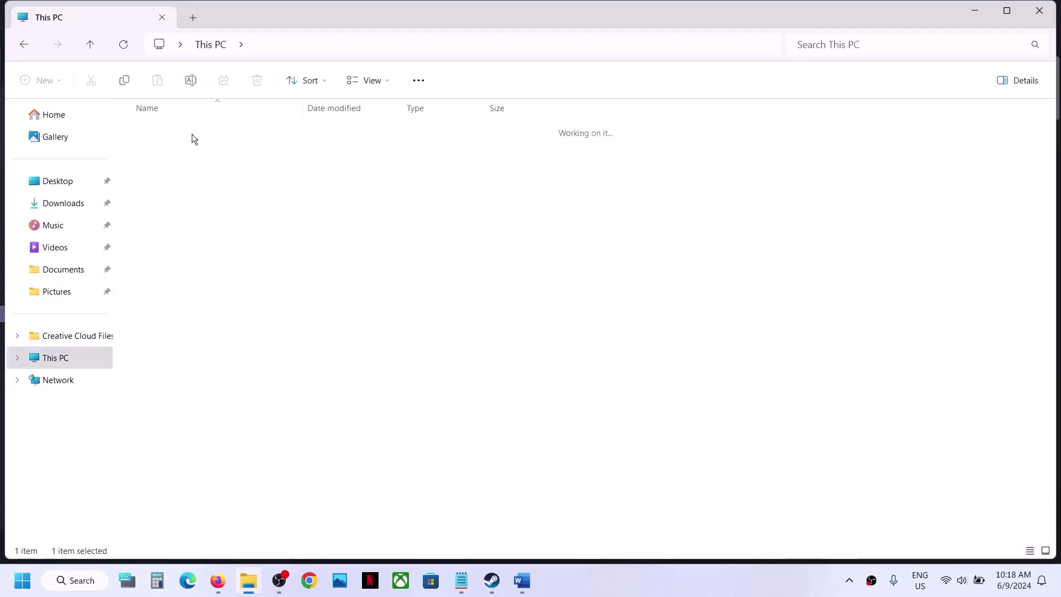
scroll(199, 321, down, 5)
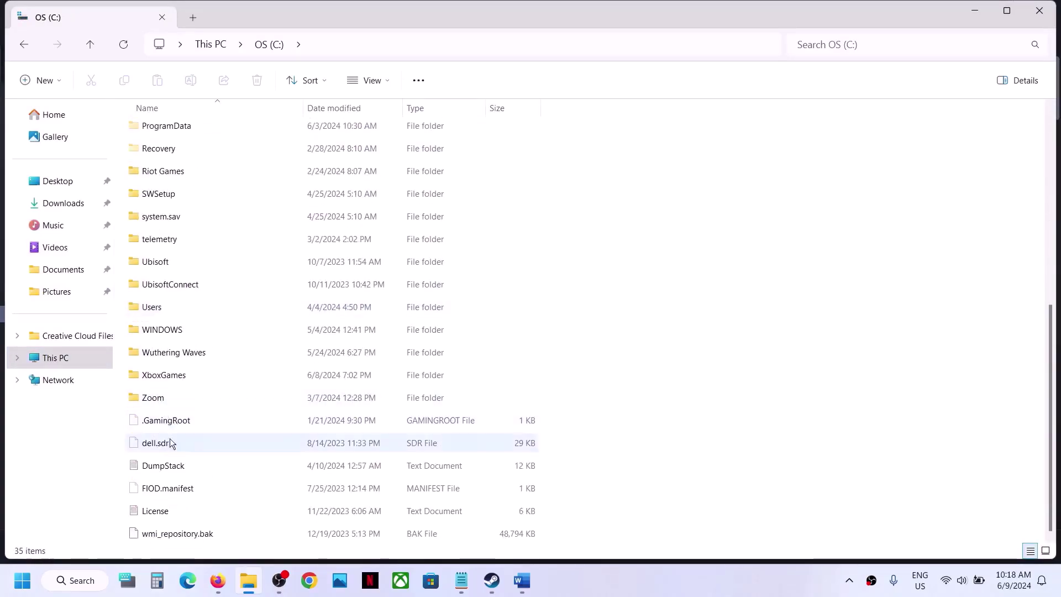
click(155, 309)
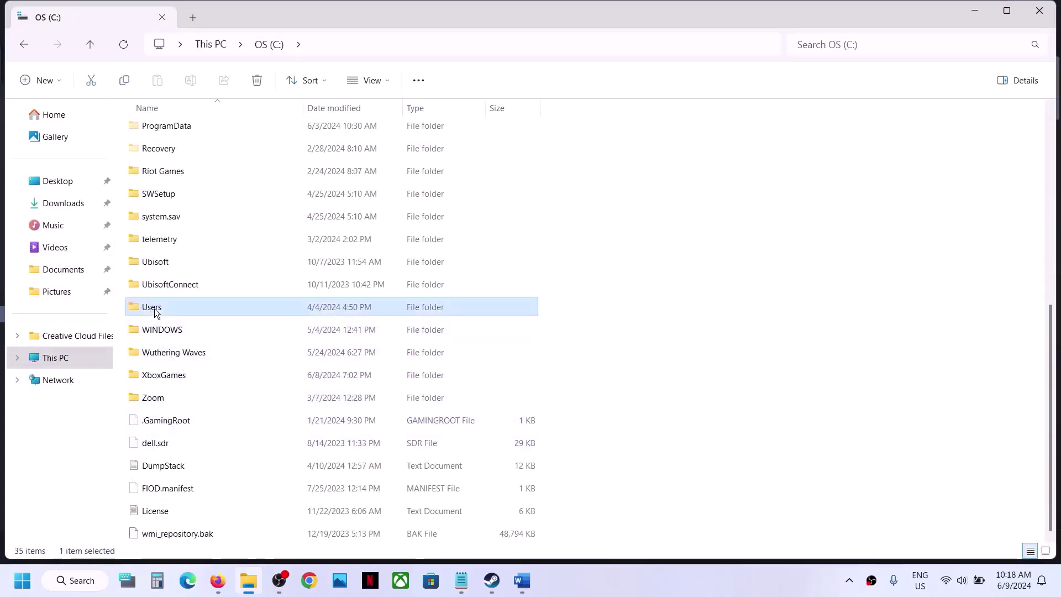
double_click(155, 308)
double_click(155, 154)
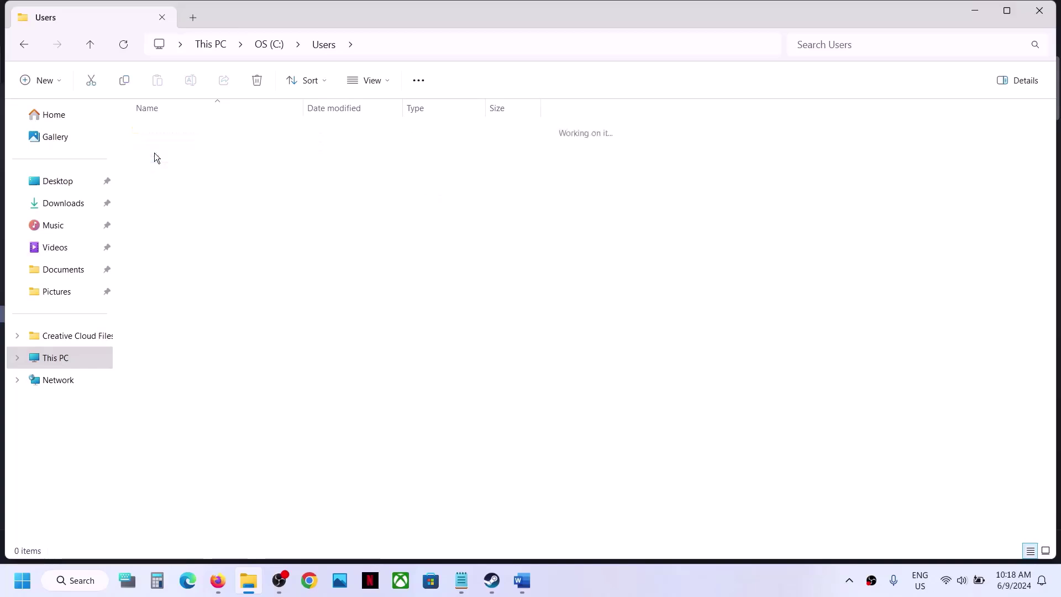
Step: Show hidden items, then open AppData > Local > Bodycam > Saved > SaveGames and select SystemConfig.json
click(165, 246)
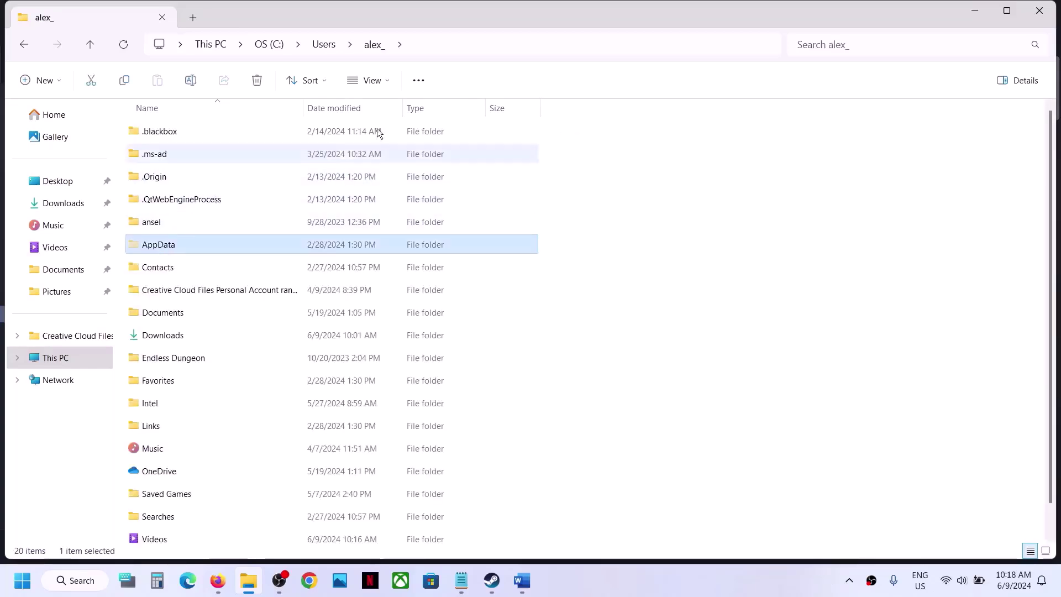
click(389, 79)
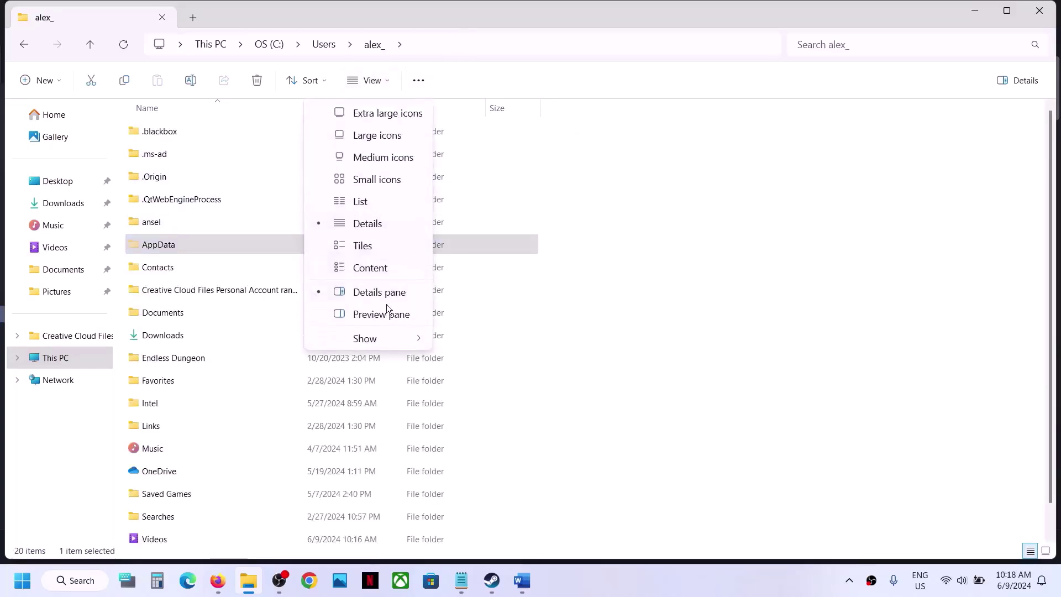
mouse_move(376, 330)
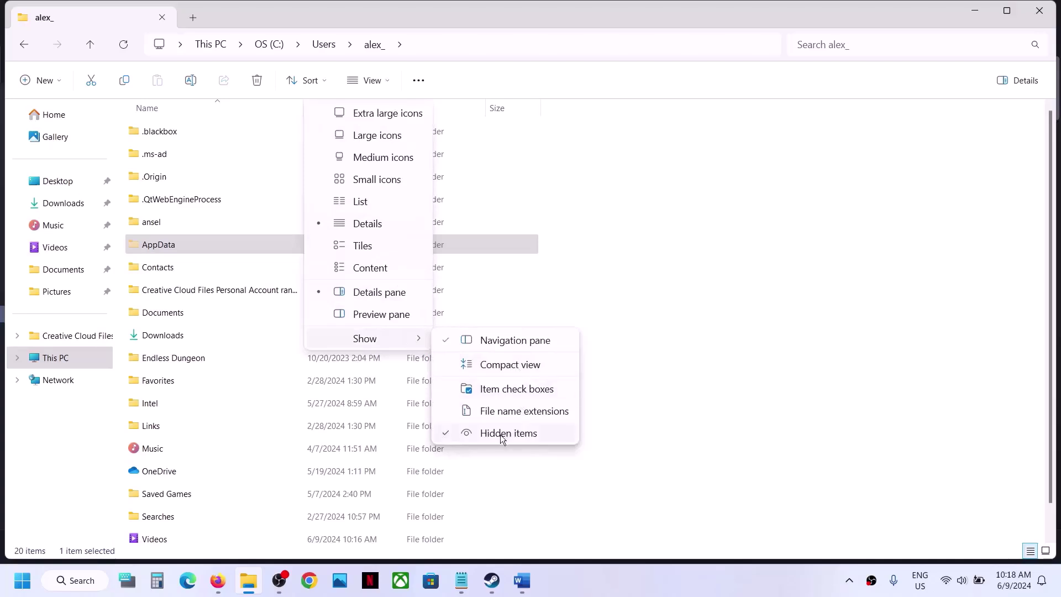
double_click(184, 244)
double_click(190, 131)
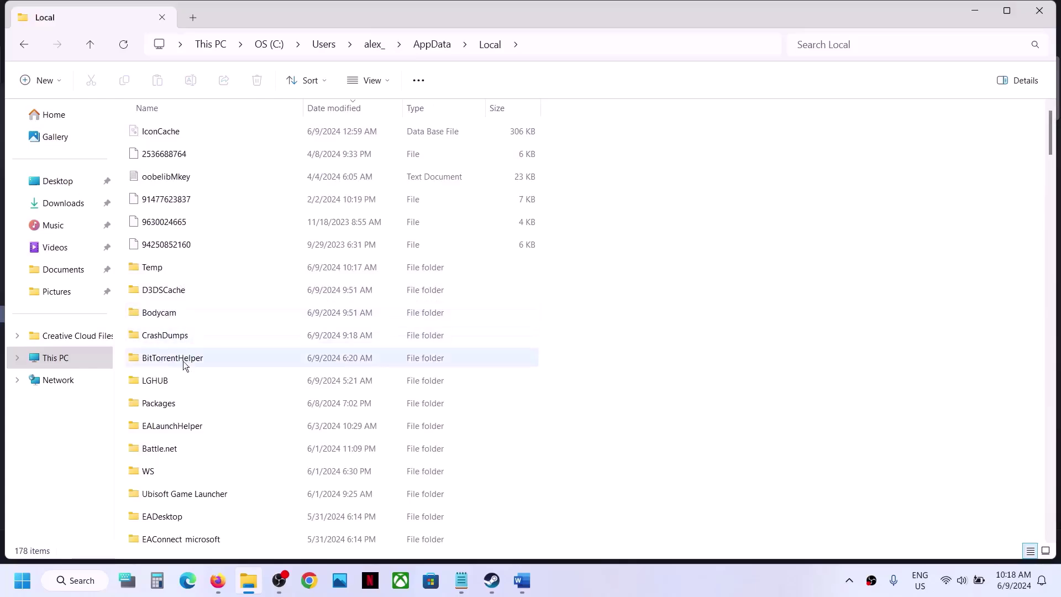
click(169, 315)
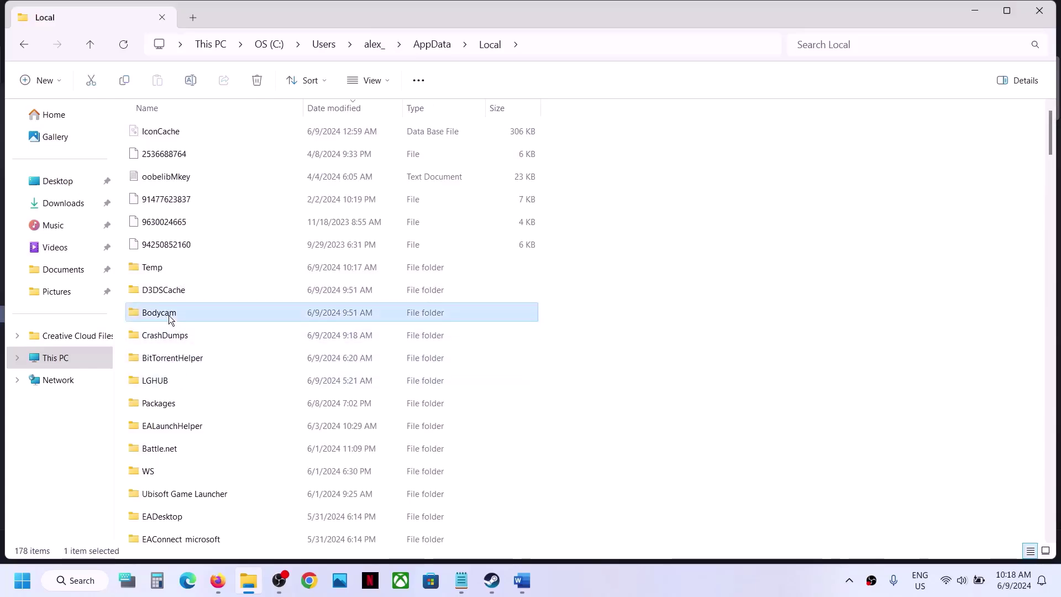
double_click(169, 314)
double_click(159, 131)
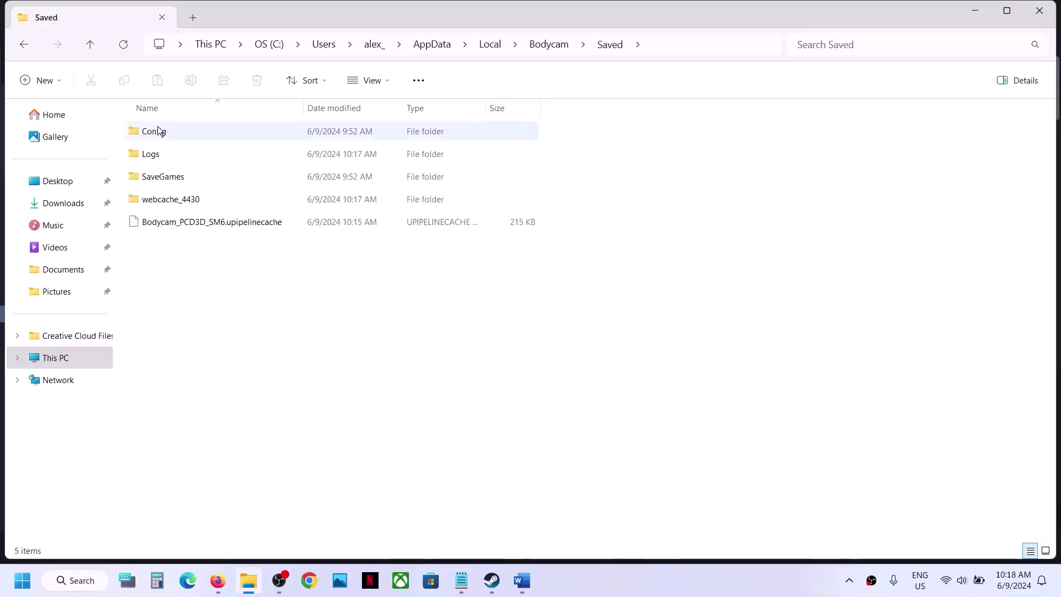
double_click(181, 176)
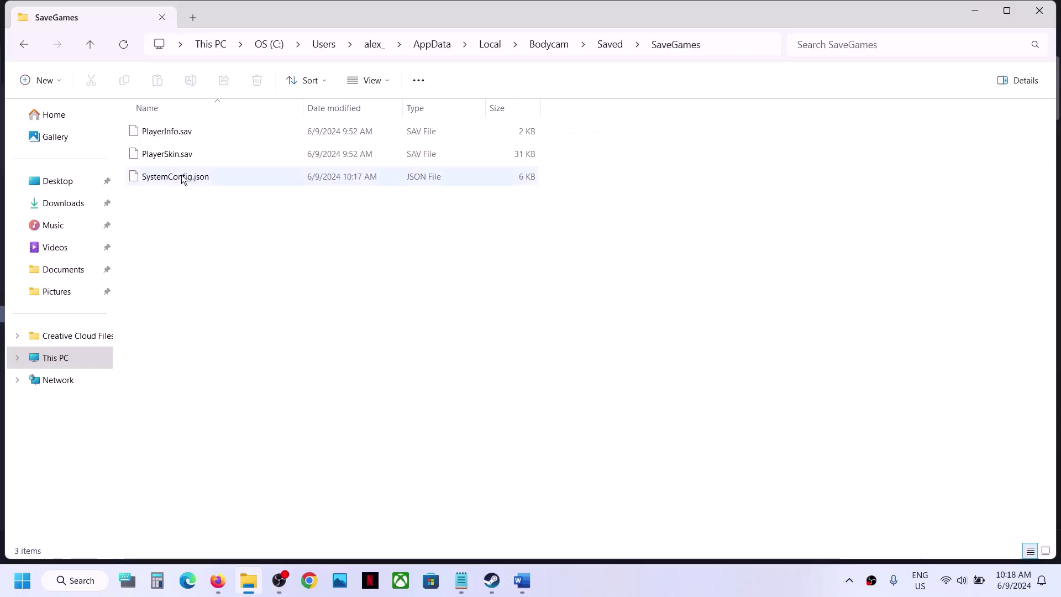
click(193, 179)
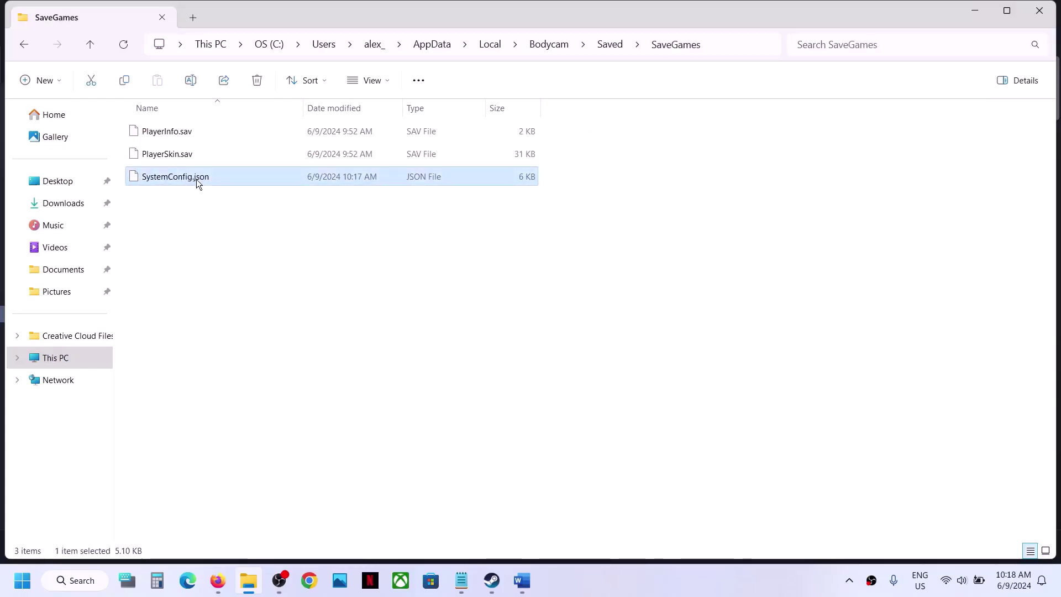
Step: Delete SystemConfig.json and move up to the AppData\Local folder
right_click(197, 179)
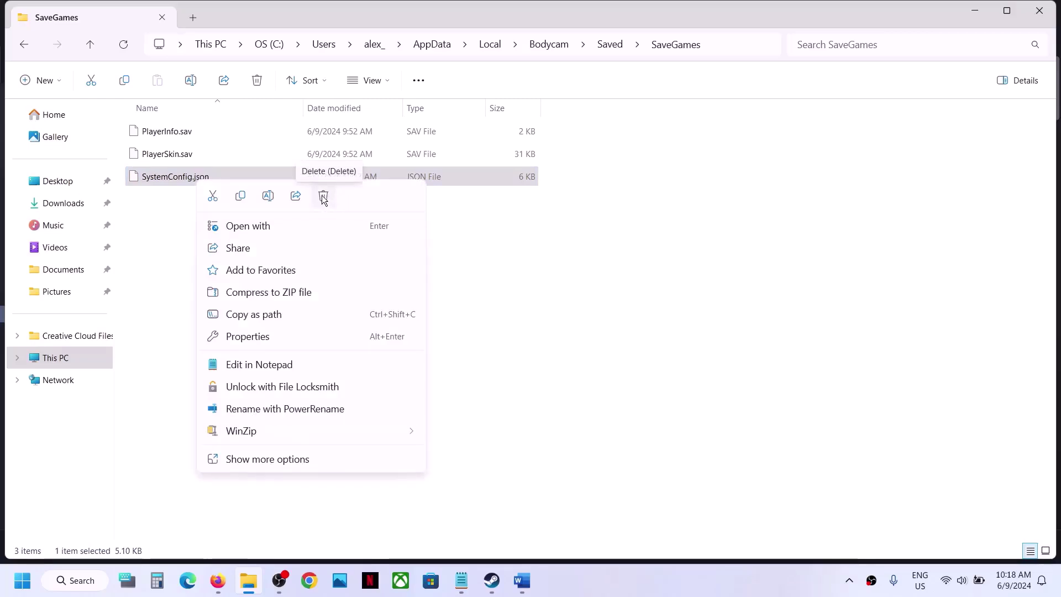
click(83, 48)
click(84, 47)
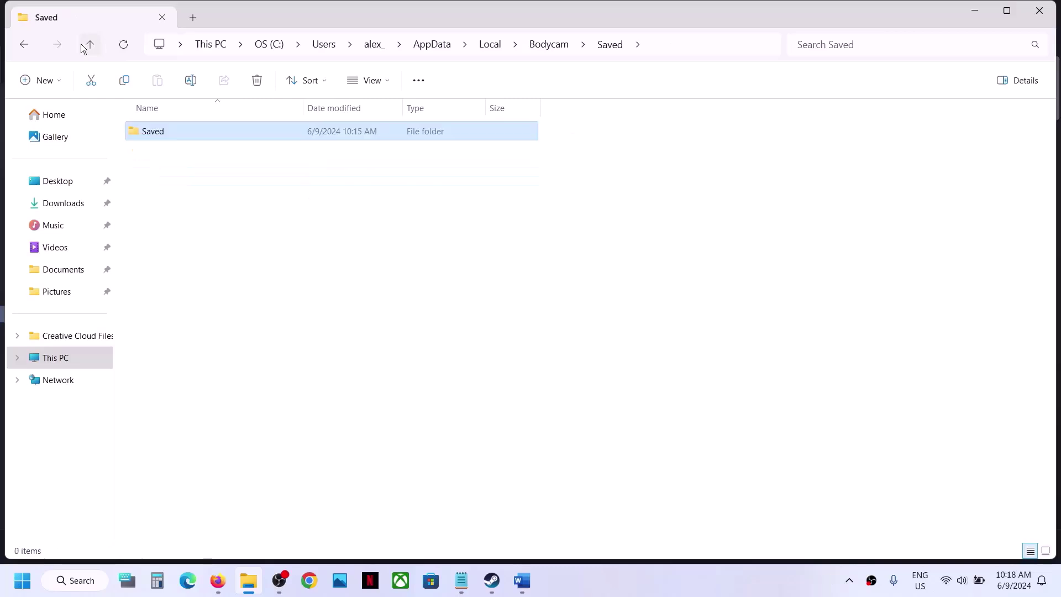
click(83, 47)
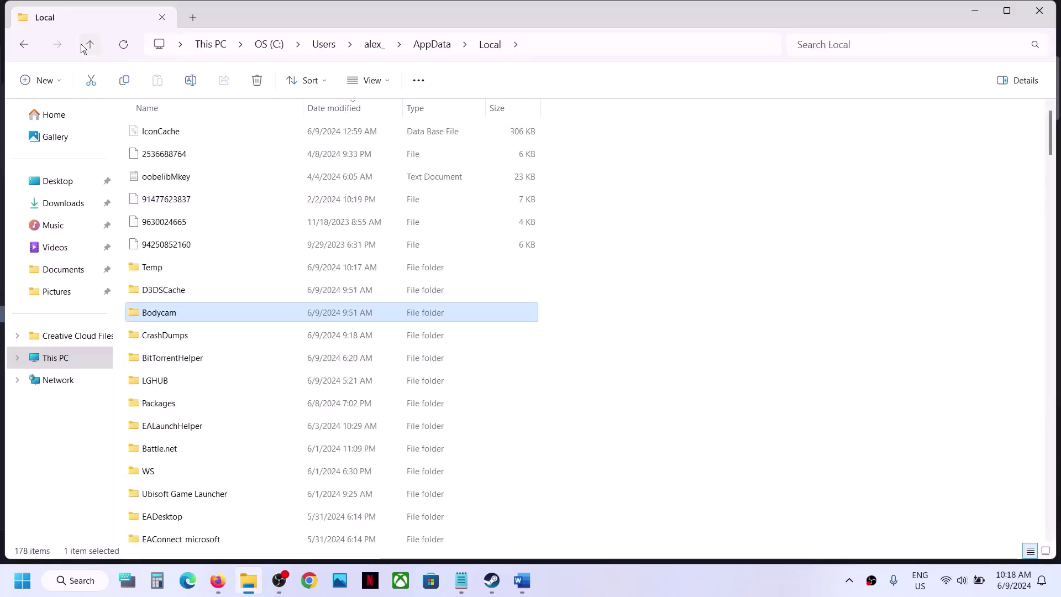
right_click(171, 312)
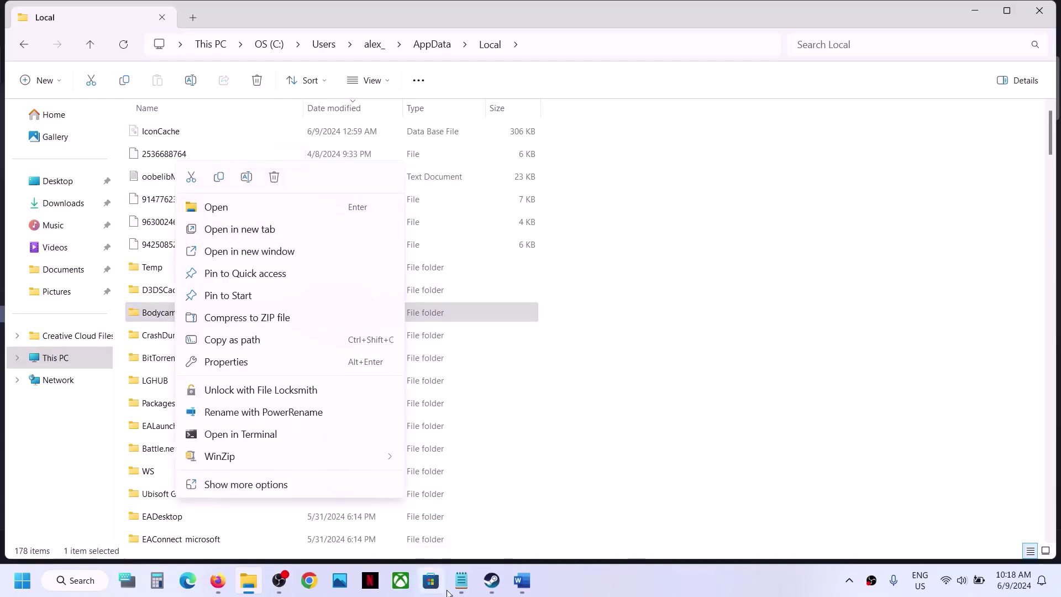
Step: Review the Step 5 instructions in the Word notes, then return to Steam
click(491, 583)
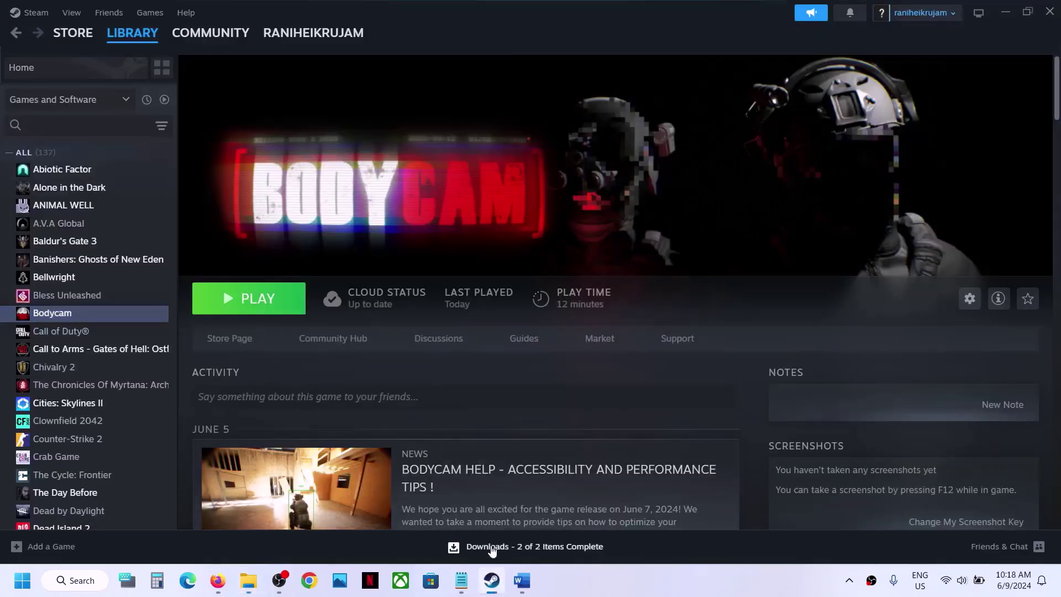
click(533, 590)
scroll(369, 334, down, 3)
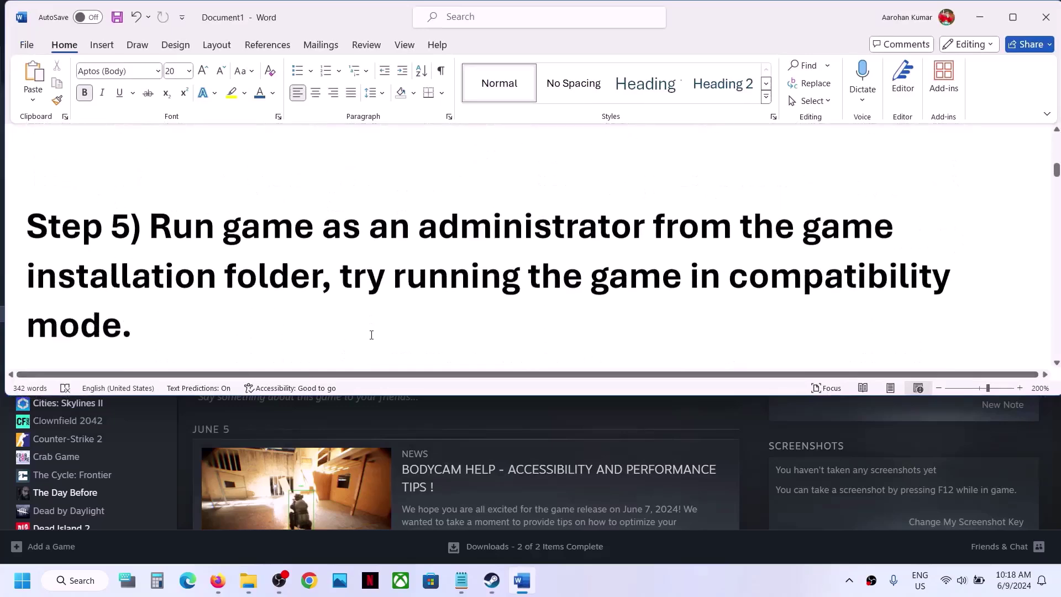
drag(168, 226, 356, 273)
key(alt+Tab)
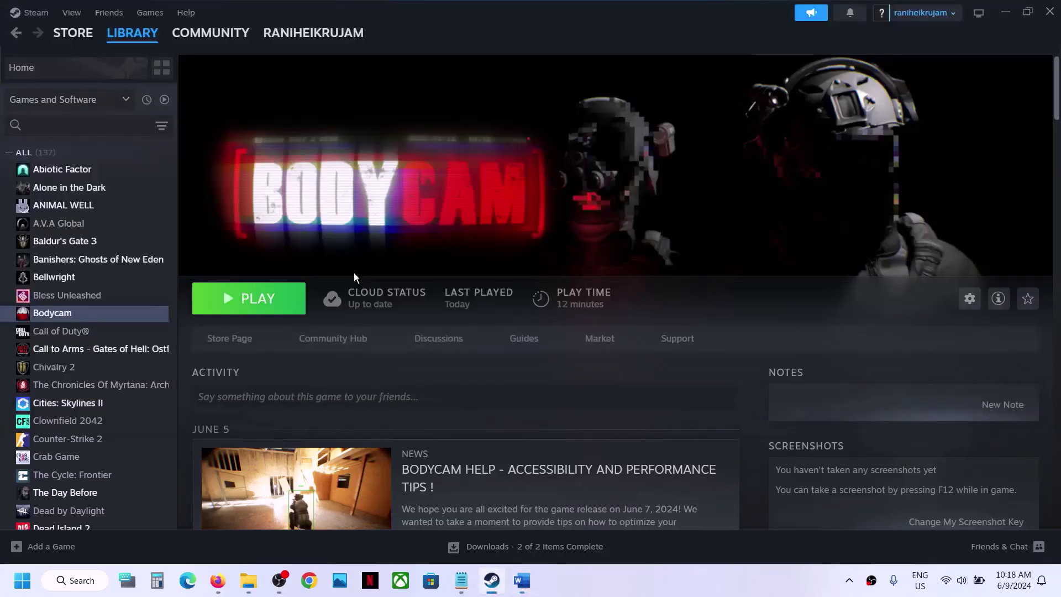
Step: Open Bodycam's install folder from Steam and set its executable to run as administrator
right_click(66, 319)
mouse_move(128, 410)
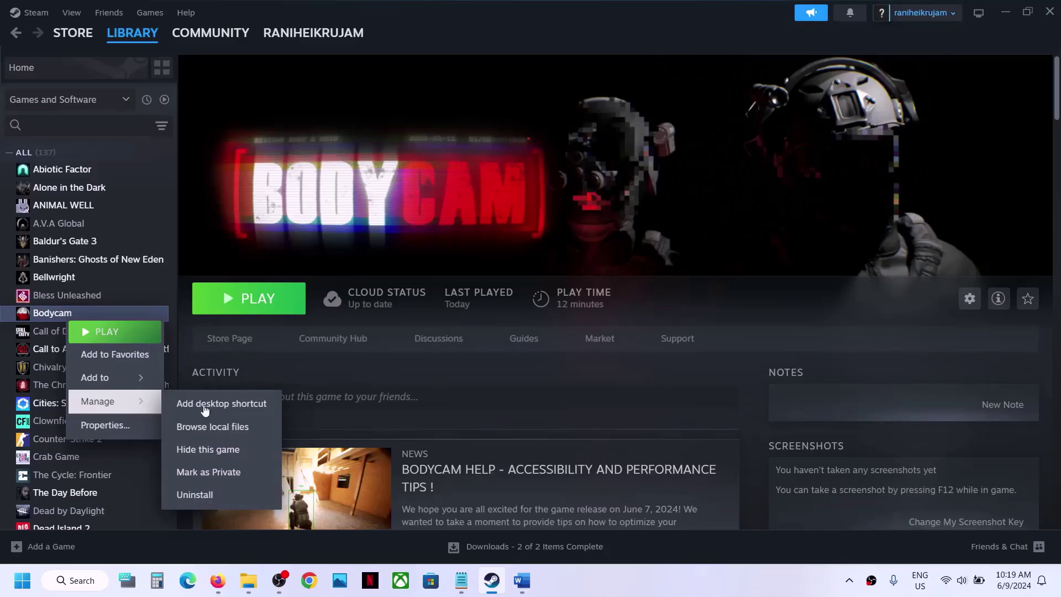
click(221, 427)
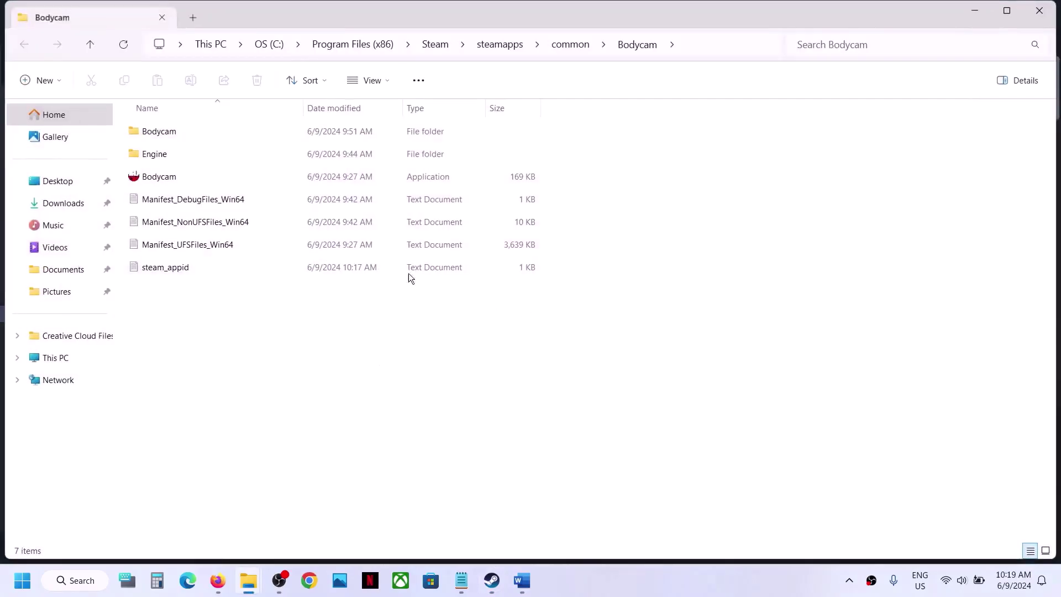
click(177, 180)
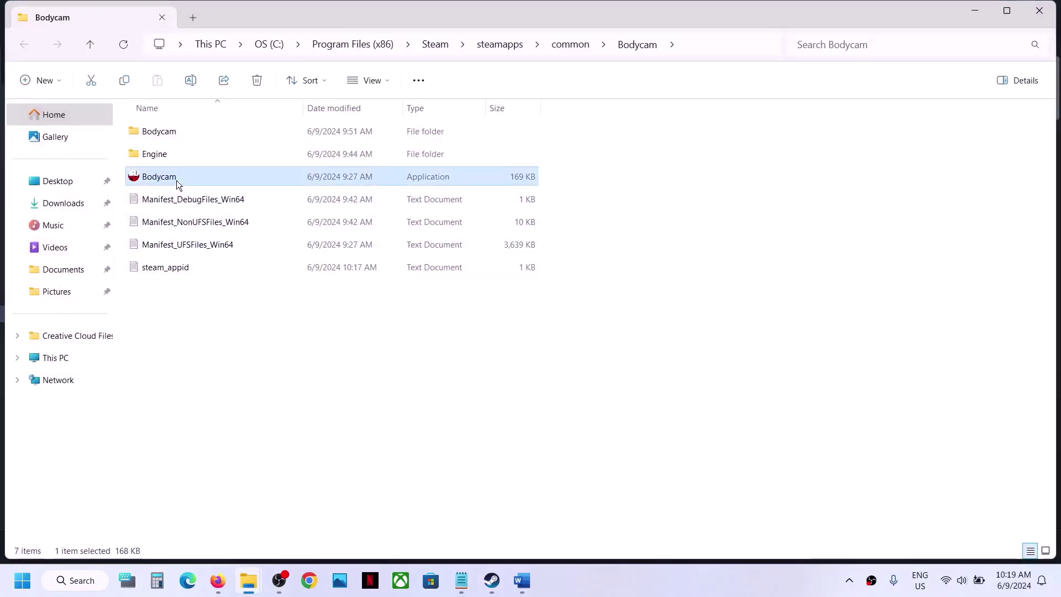
right_click(177, 180)
click(233, 362)
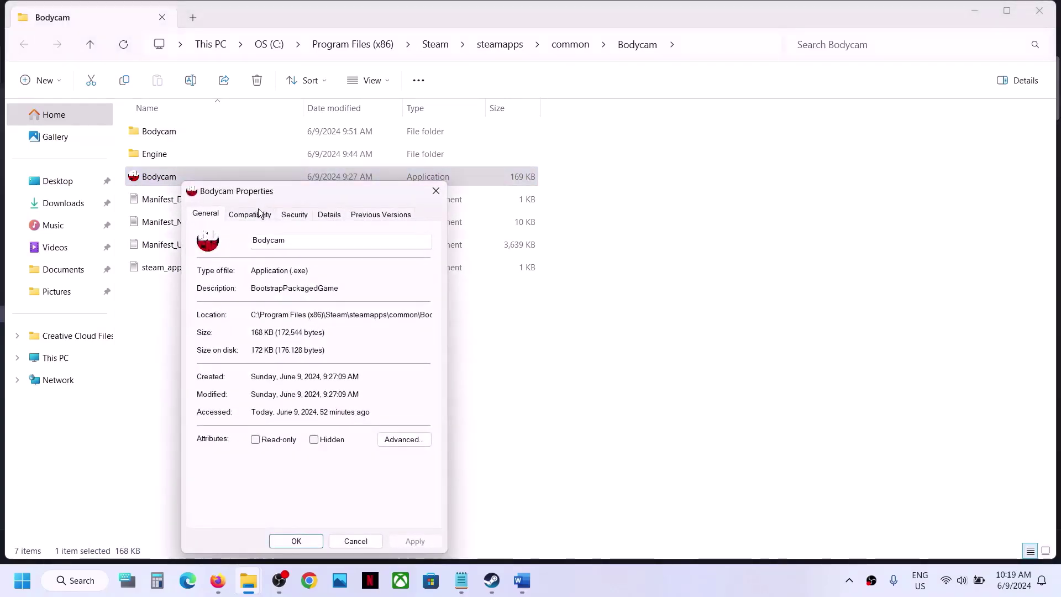
click(257, 214)
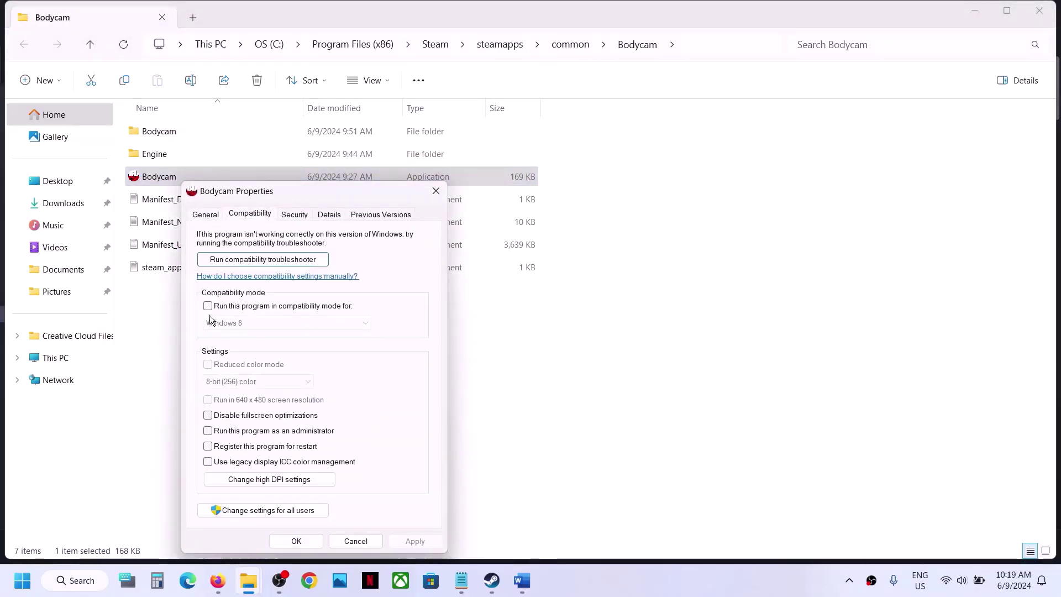
click(208, 431)
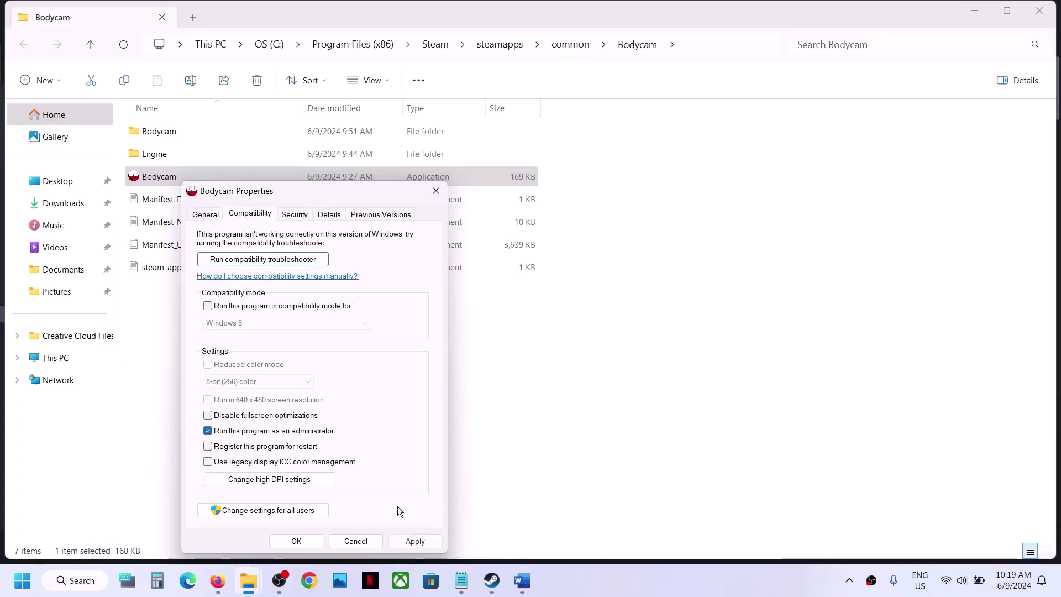
click(307, 540)
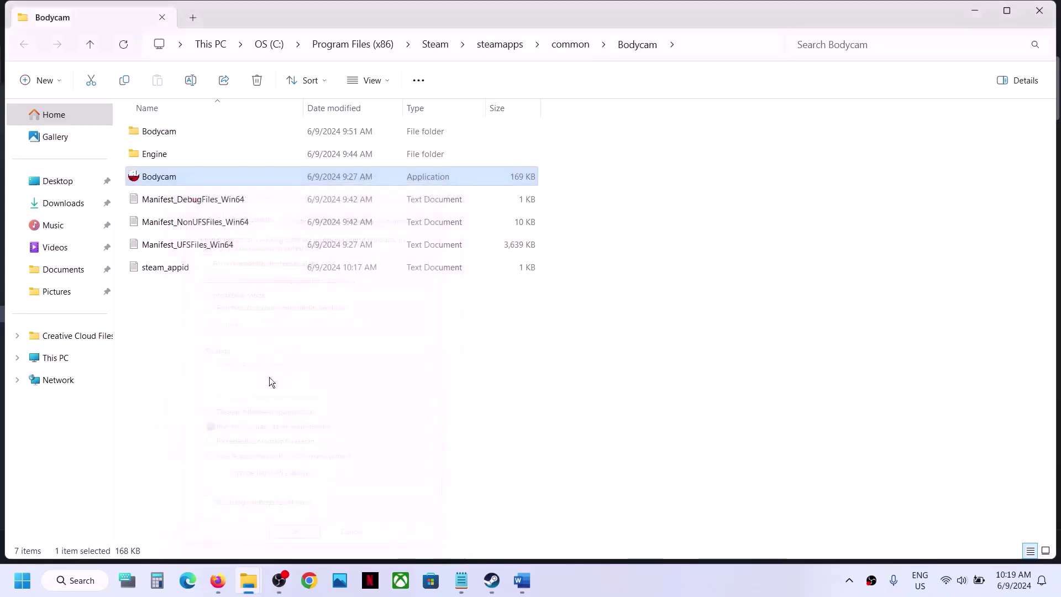
Step: Turn on compatibility mode in the Bodycam application's Compatibility properties and save
right_click(161, 177)
click(234, 361)
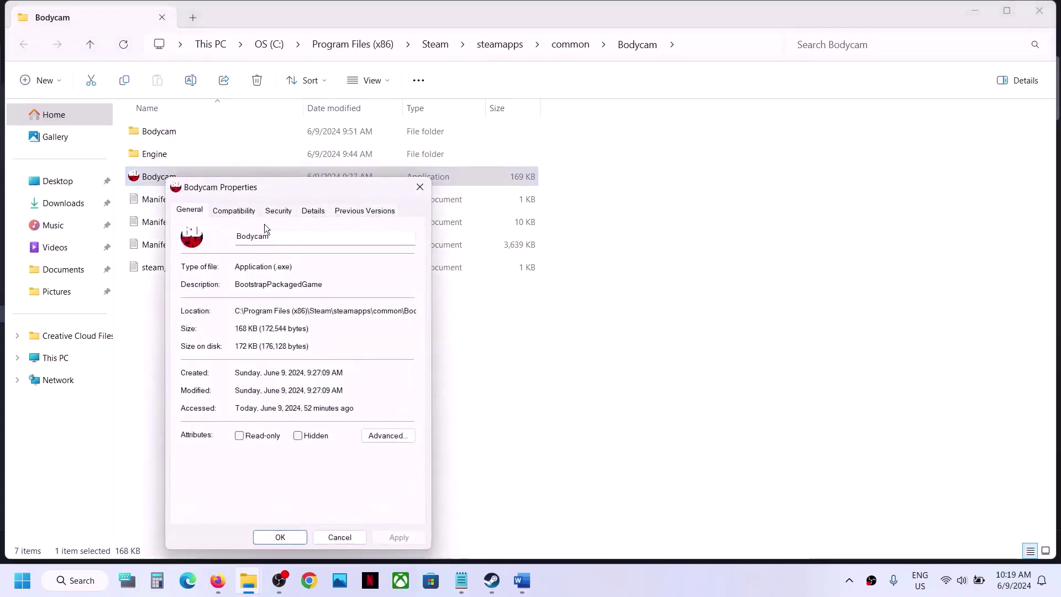
click(241, 211)
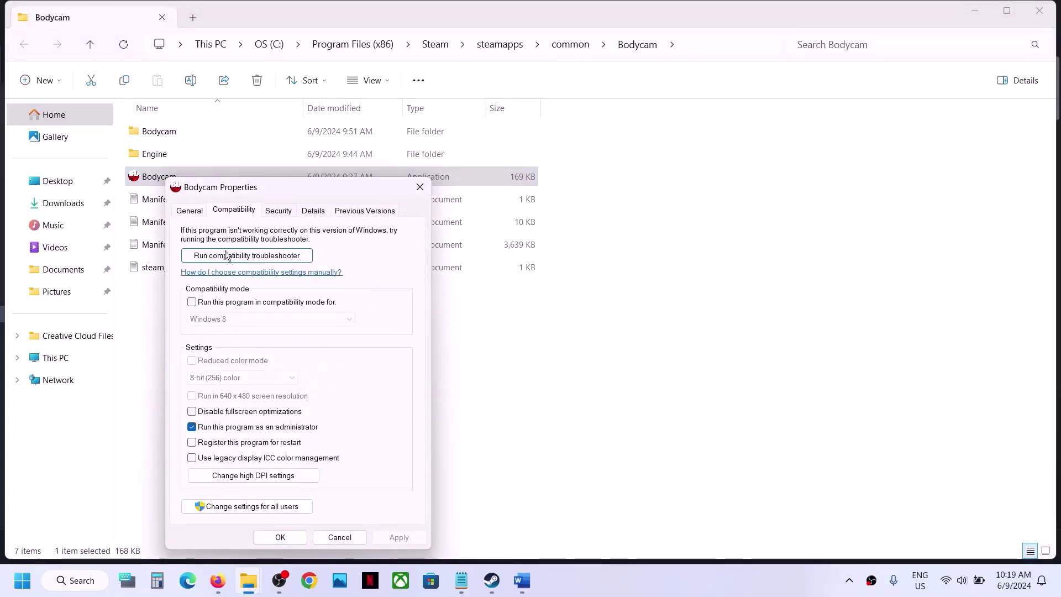
click(192, 302)
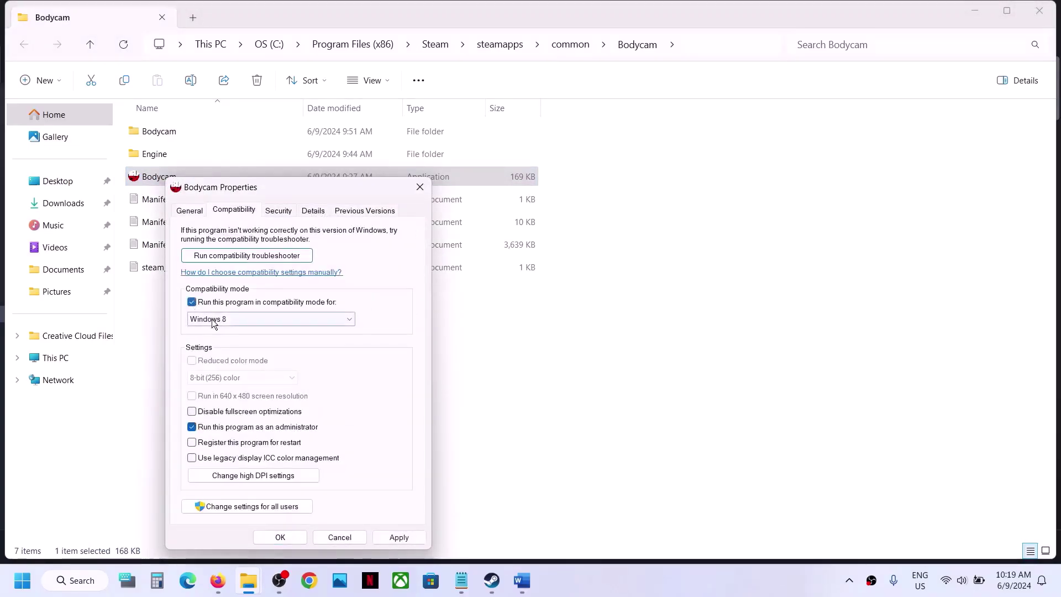
click(392, 540)
click(292, 538)
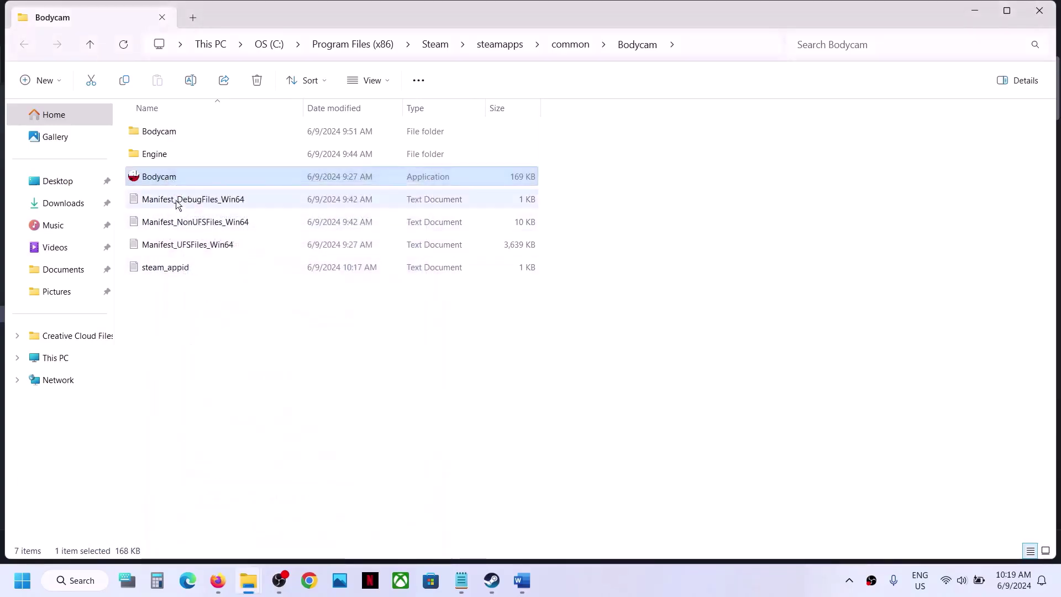
Step: Set Bodycam's compatibility mode to Windows 7 and disable fullscreen optimizations
right_click(172, 180)
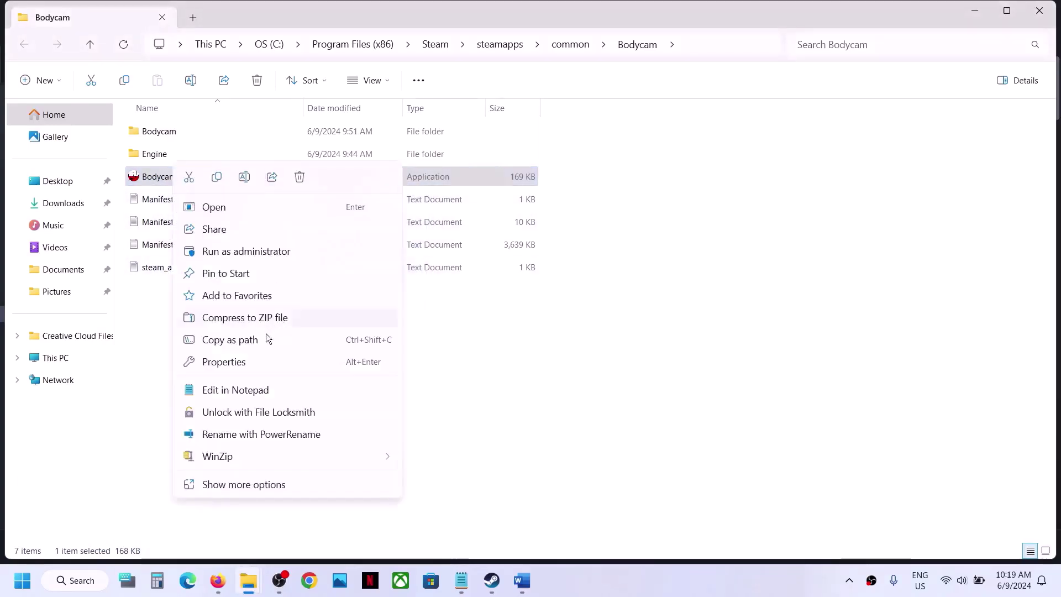
click(237, 359)
click(243, 217)
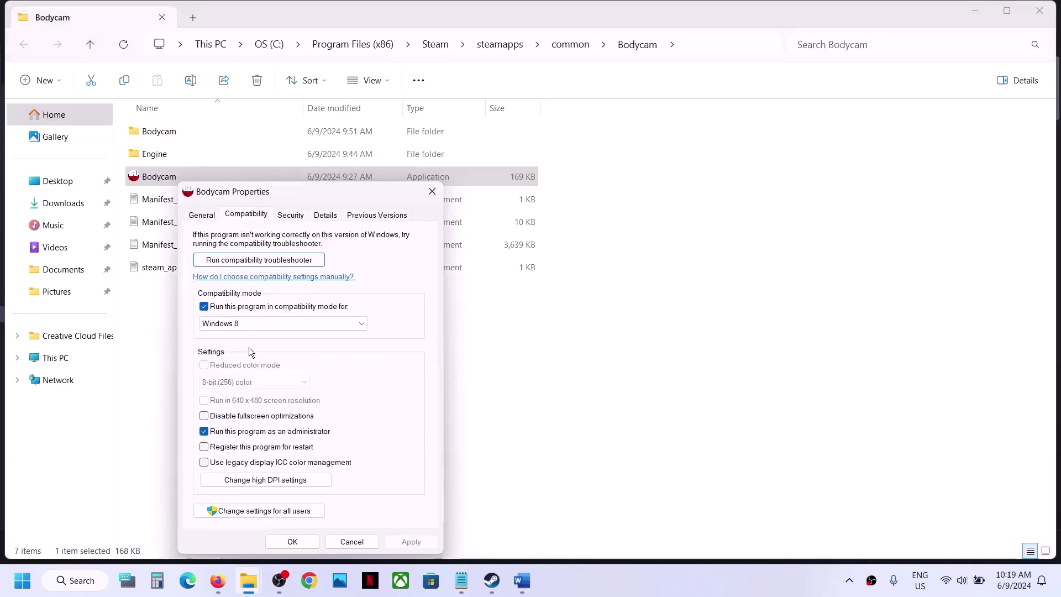
click(218, 328)
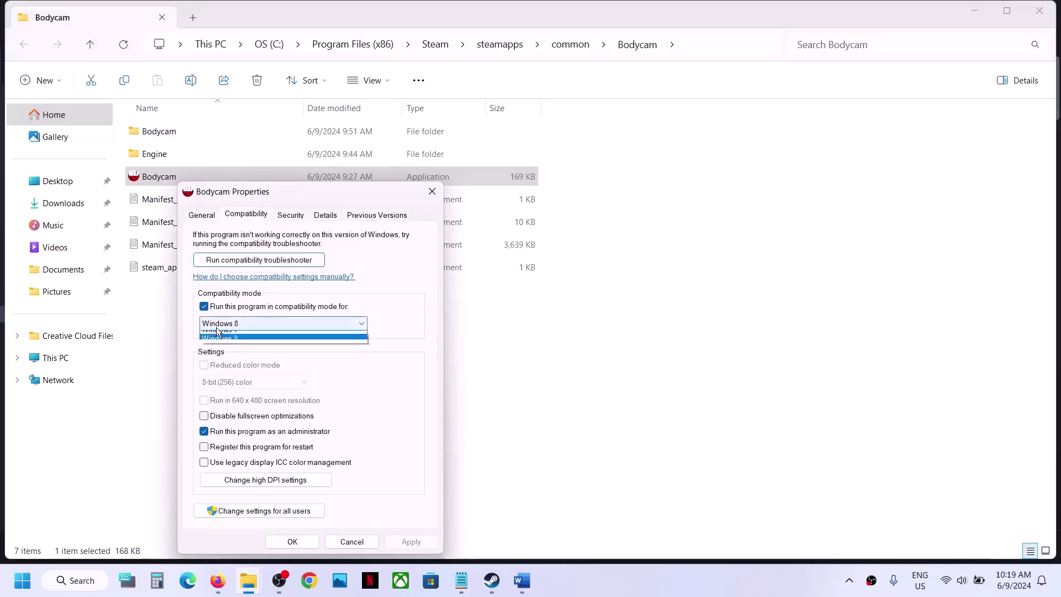
click(217, 364)
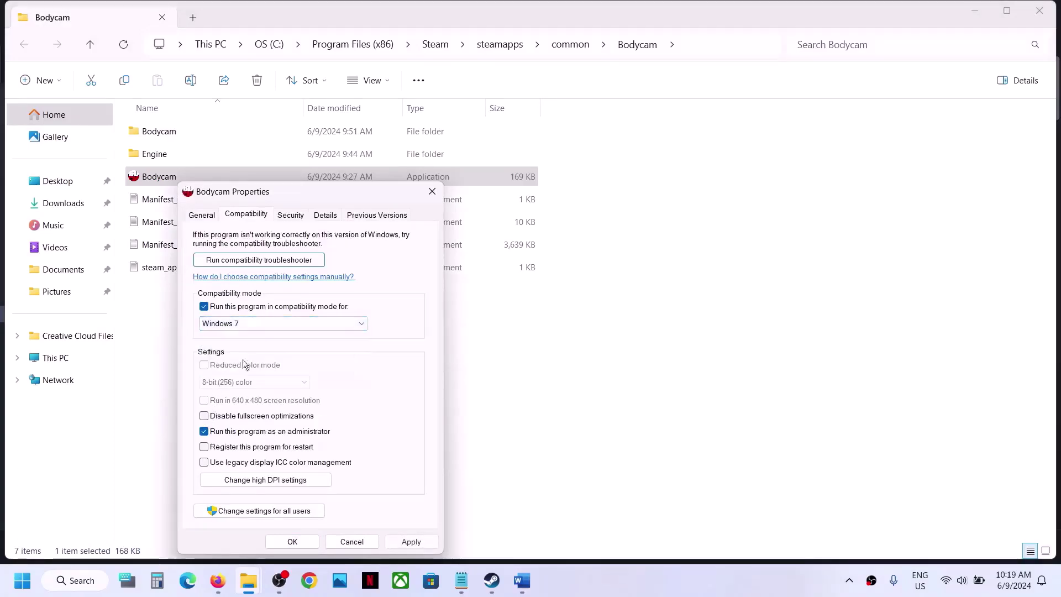
click(403, 543)
click(202, 418)
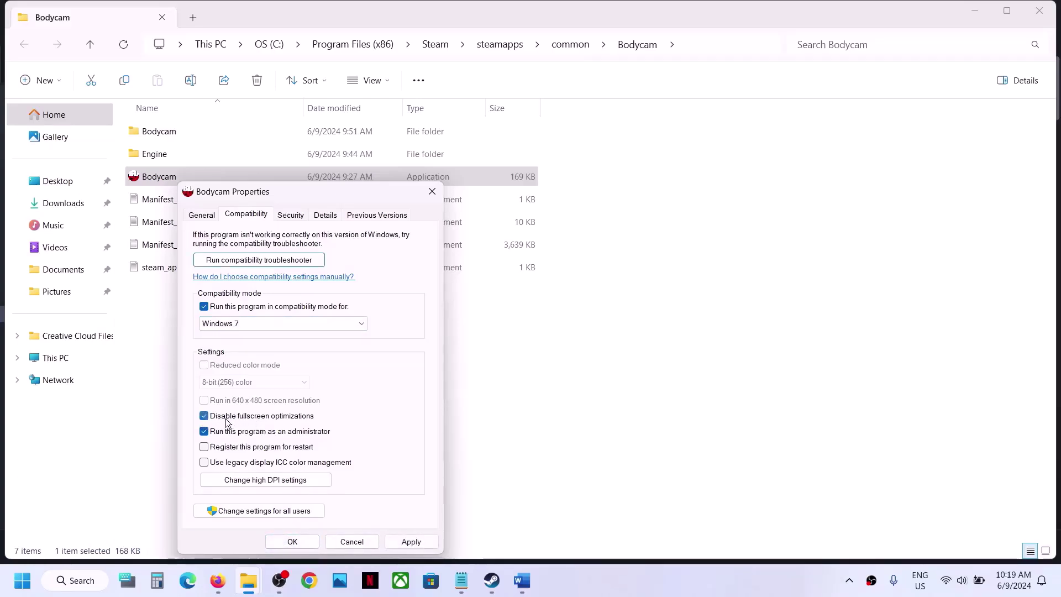
click(407, 541)
click(290, 541)
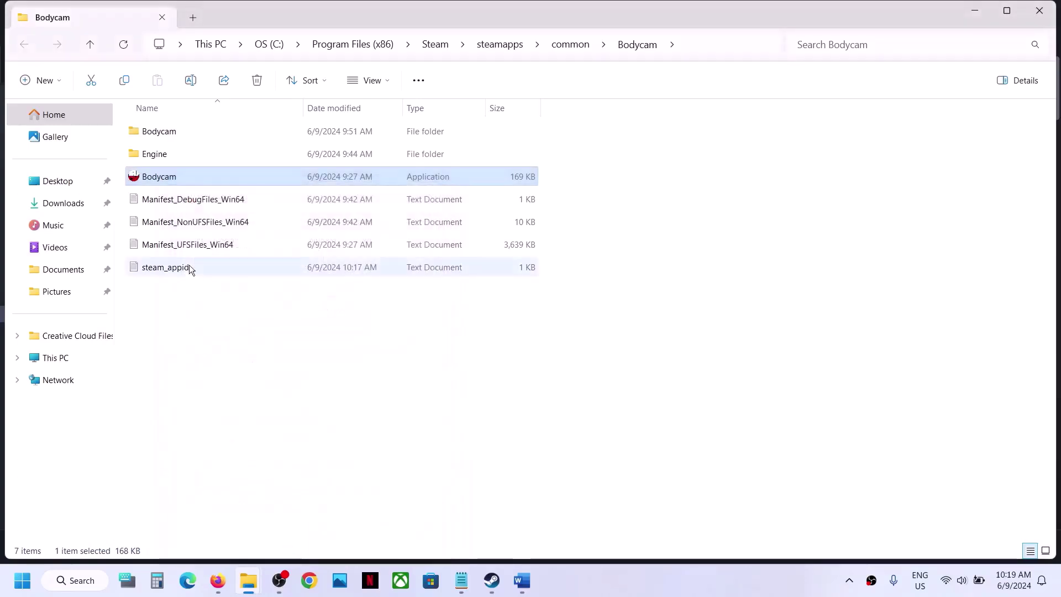
Step: Open Bodycam > Binaries > Win64 and bring up actions for Bodycam-Win64-Shipping
double_click(168, 133)
double_click(169, 132)
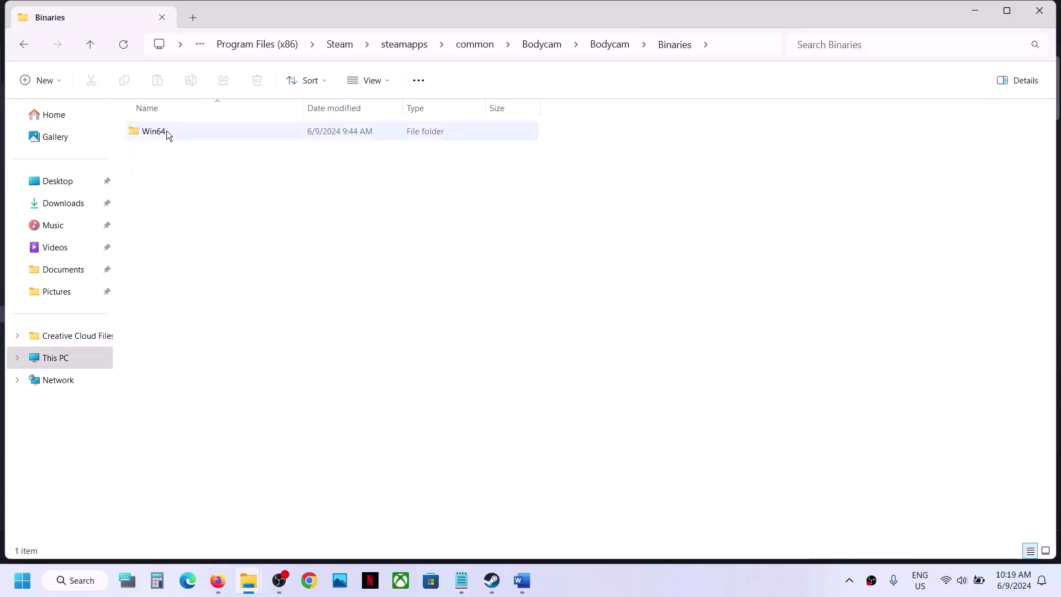
double_click(167, 131)
click(209, 157)
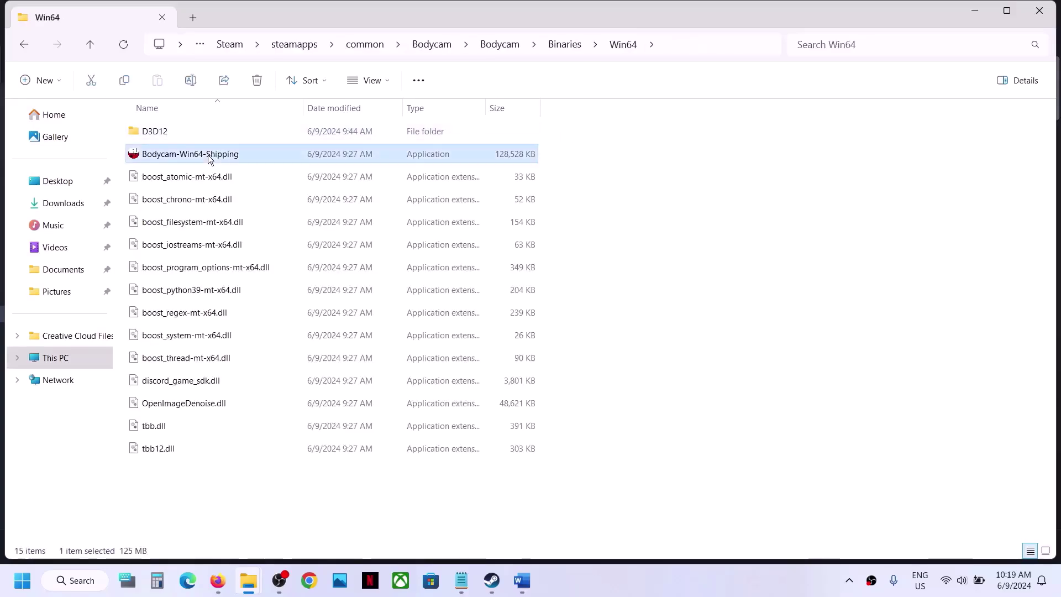
right_click(218, 156)
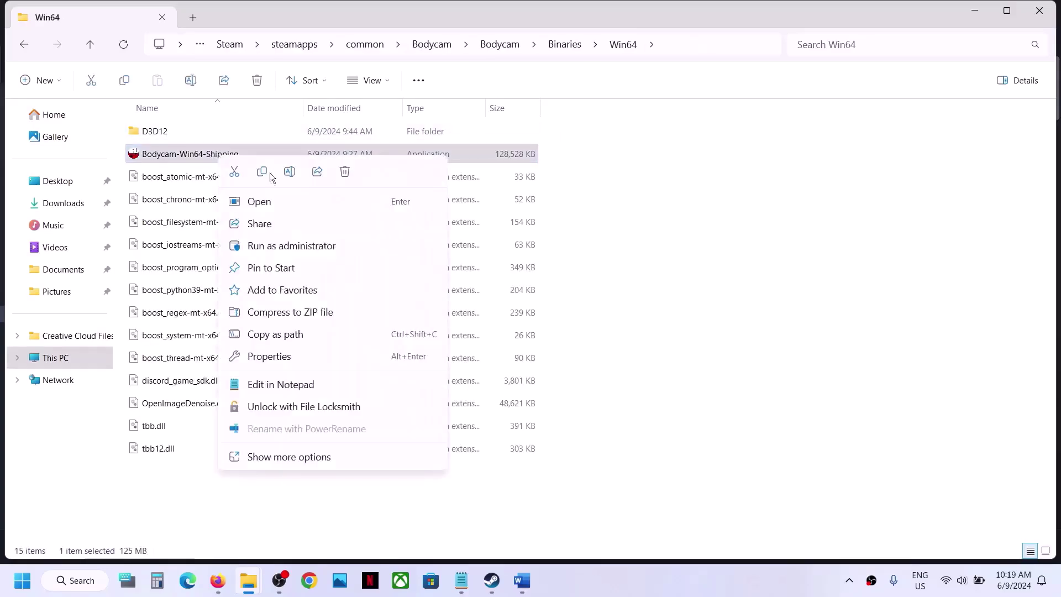
Step: Set Bodycam-Win64-Shipping to run as administrator in Windows 7 compatibility mode with fullscreen optimizations disabled
click(275, 349)
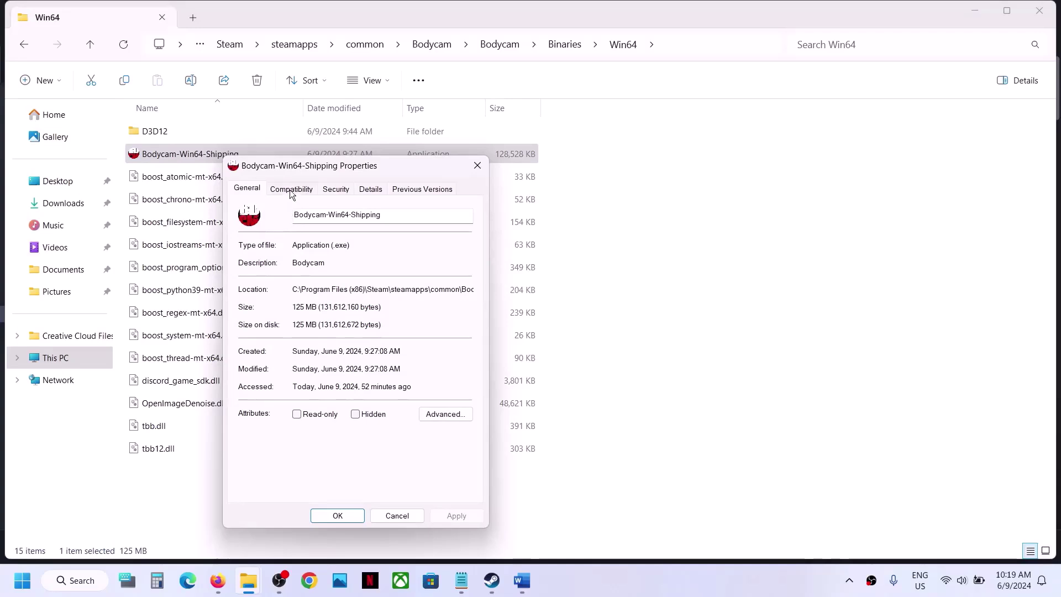
click(291, 191)
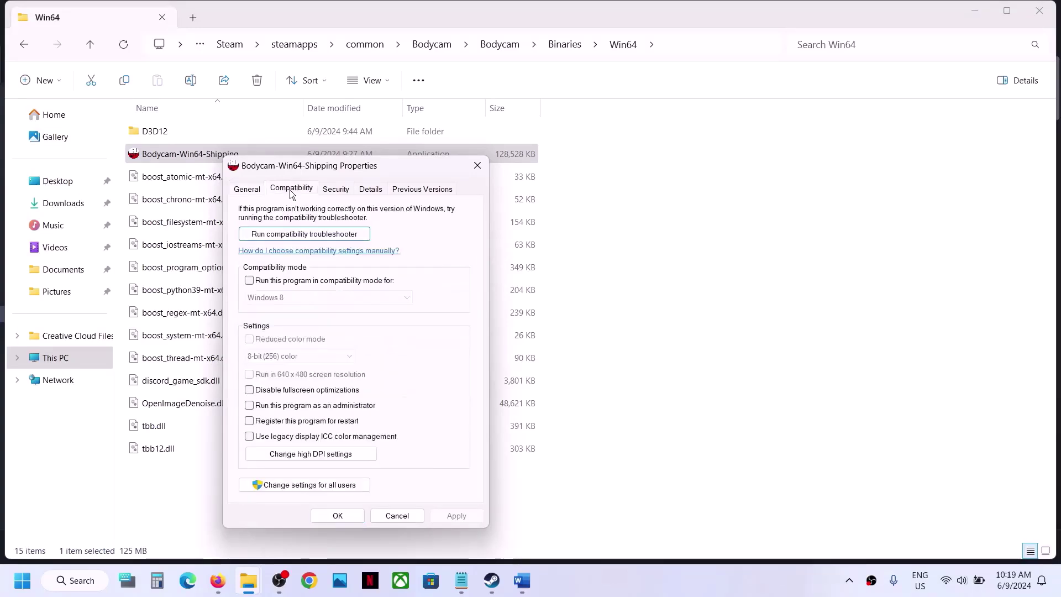
click(249, 405)
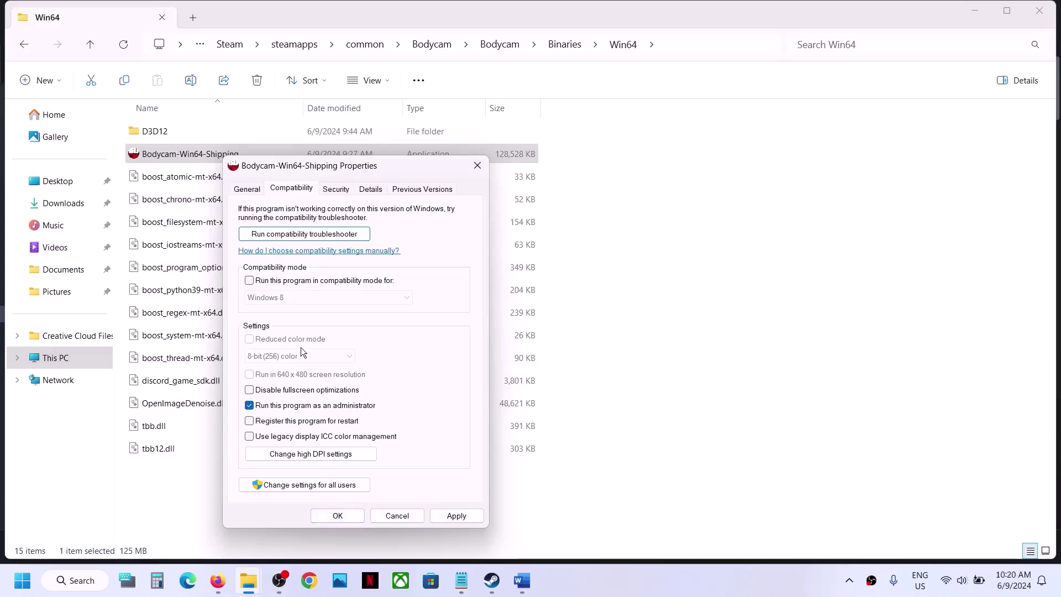
click(249, 280)
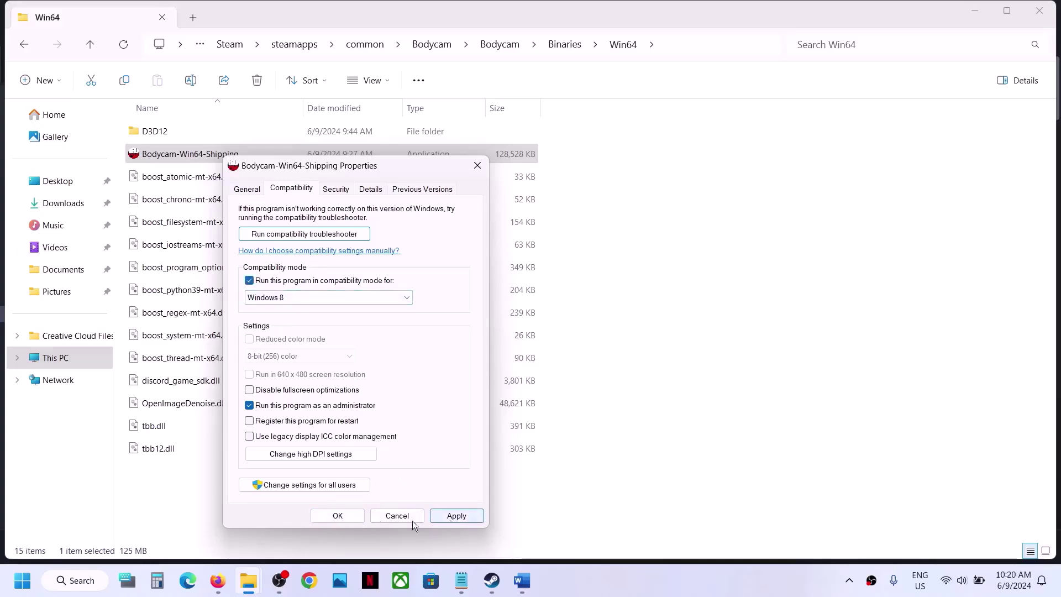
click(300, 293)
click(289, 334)
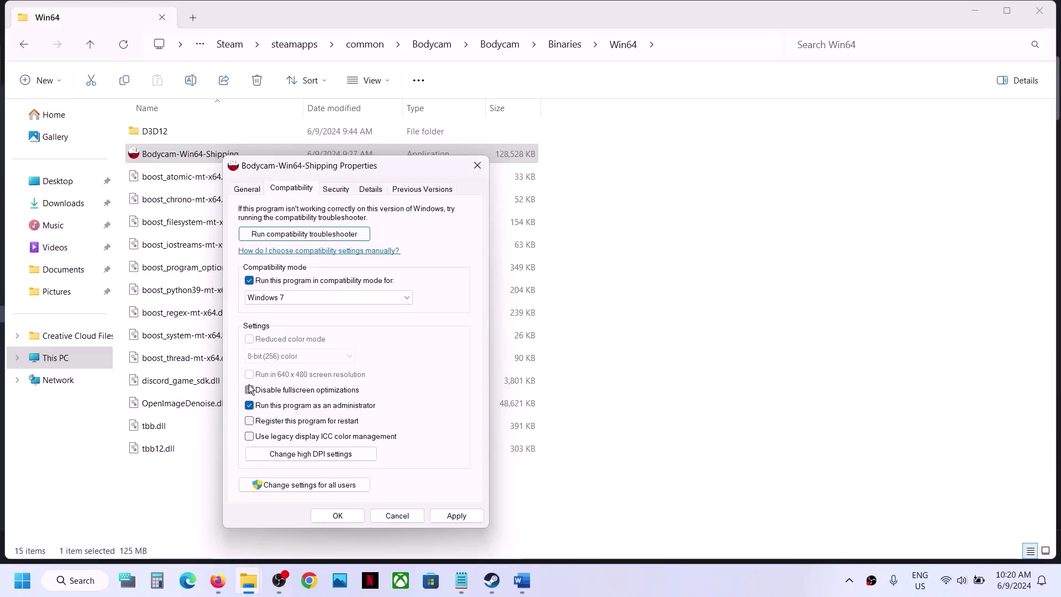
click(457, 516)
click(351, 519)
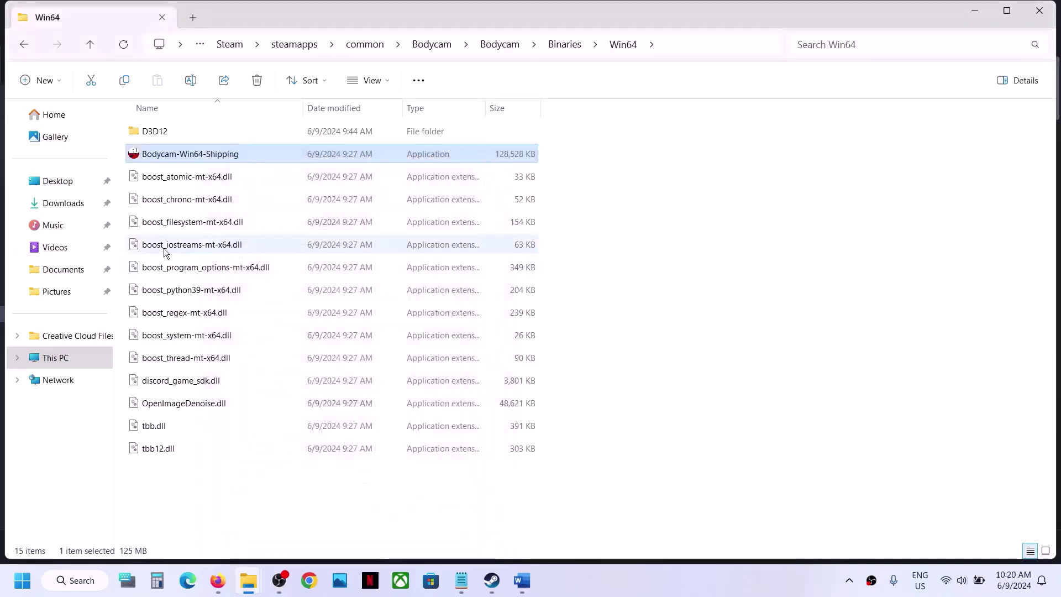
Step: Reopen Bodycam-Win64-Shipping's properties and clear compatibility mode and run-as-administrator, applying the change
right_click(195, 158)
click(269, 360)
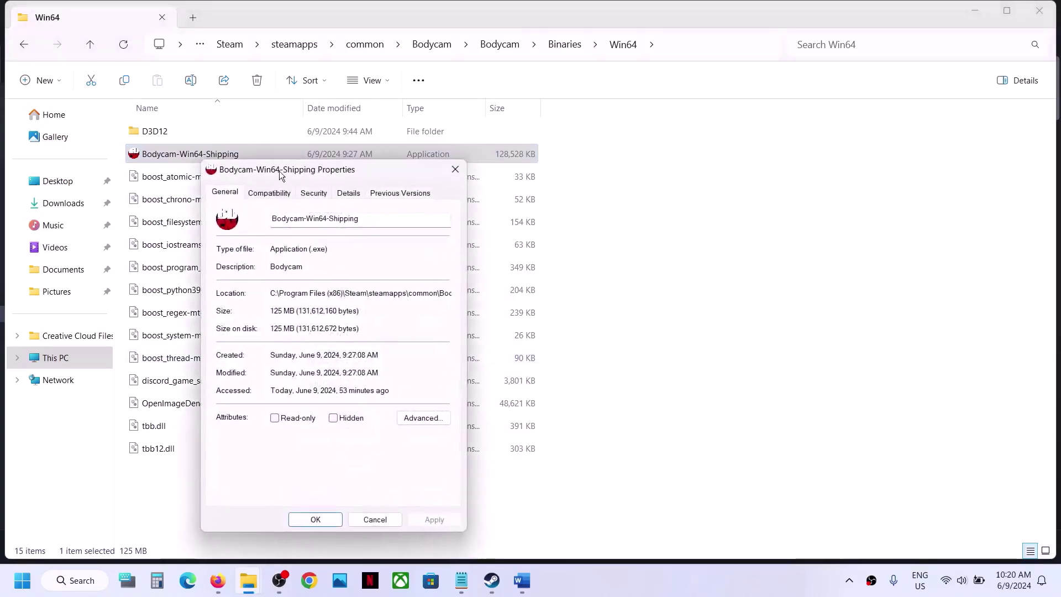
click(266, 193)
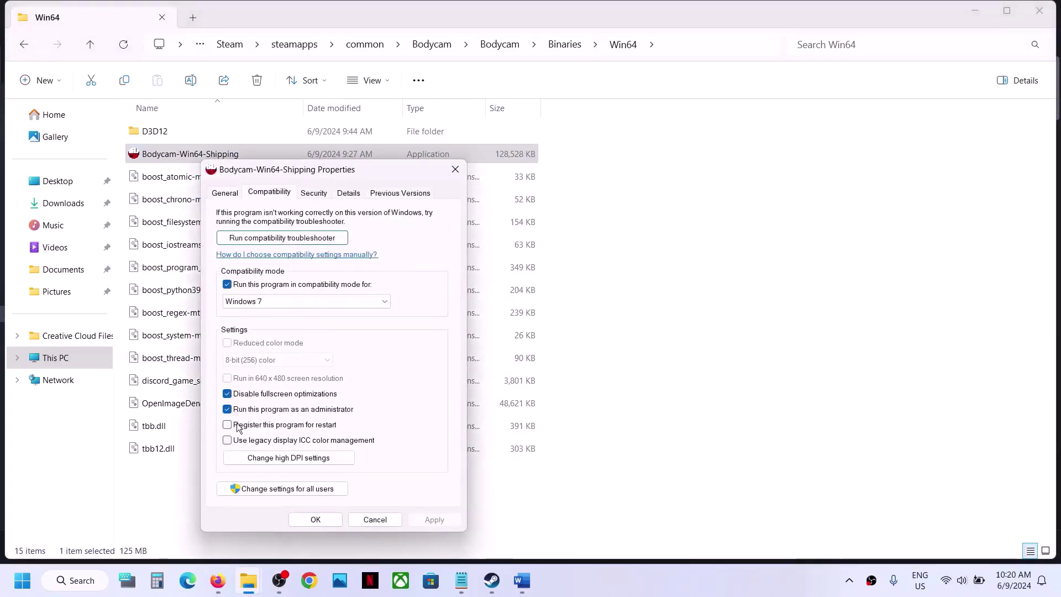
click(227, 285)
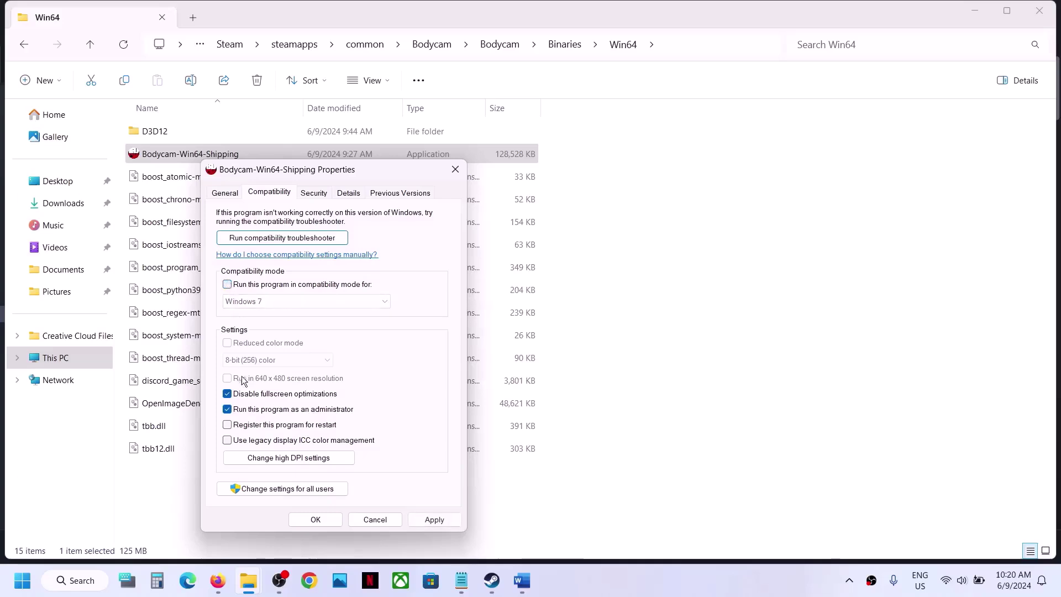
click(227, 409)
click(431, 519)
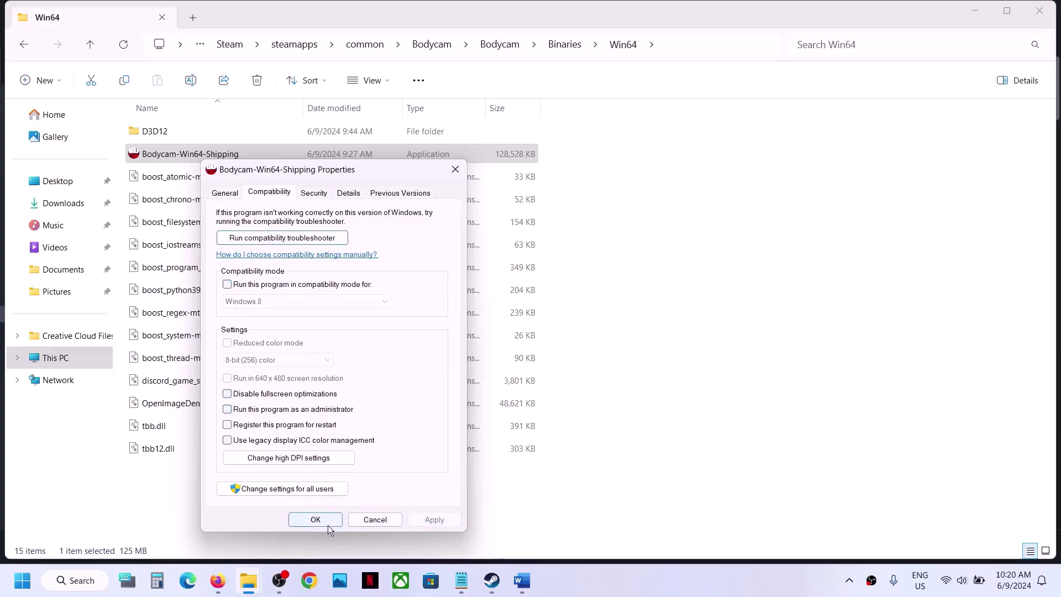
click(315, 519)
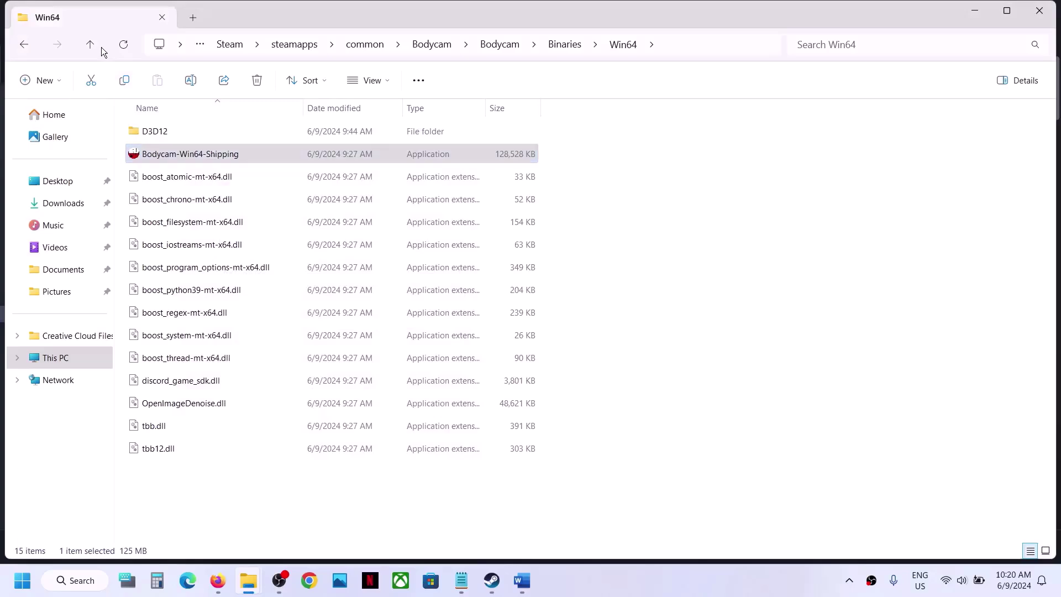
Step: Clear Bodycam.exe's compatibility mode and admin setting, re-enable fullscreen optimizations, then return to Word
click(91, 45)
click(91, 45)
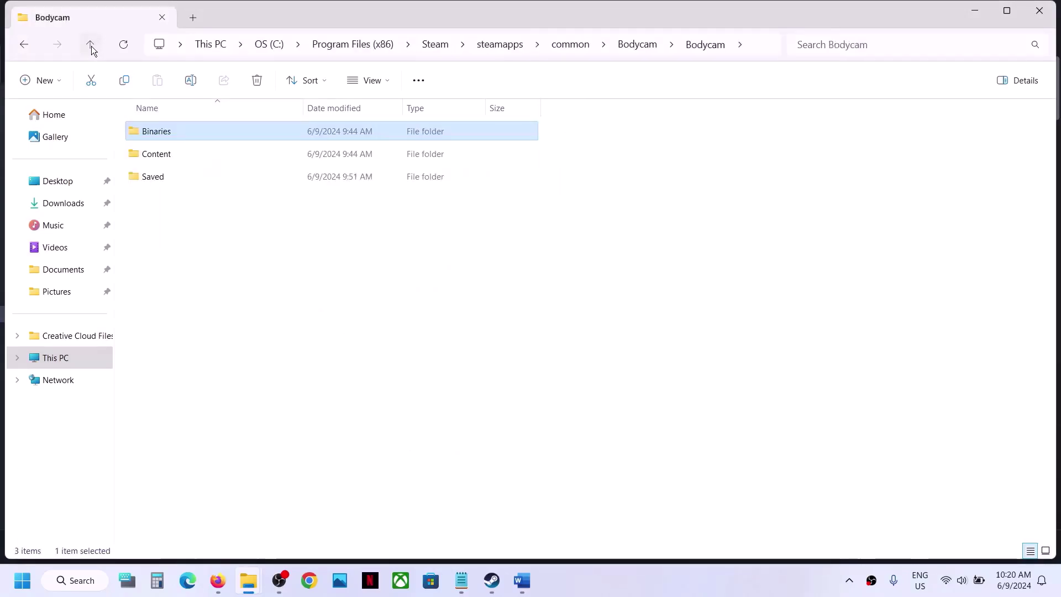
click(91, 46)
right_click(171, 178)
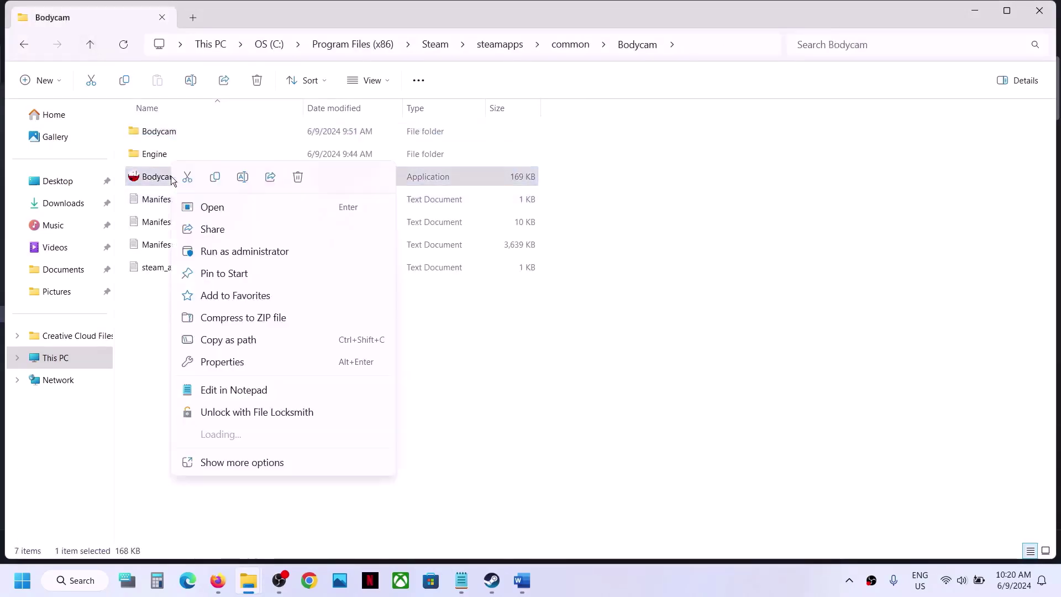
click(227, 361)
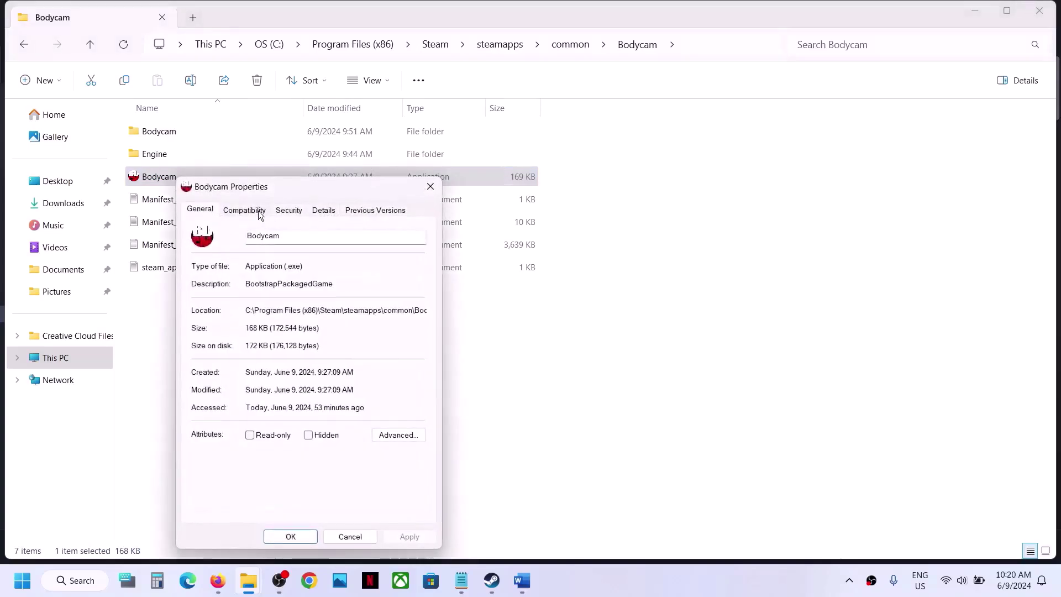
click(256, 211)
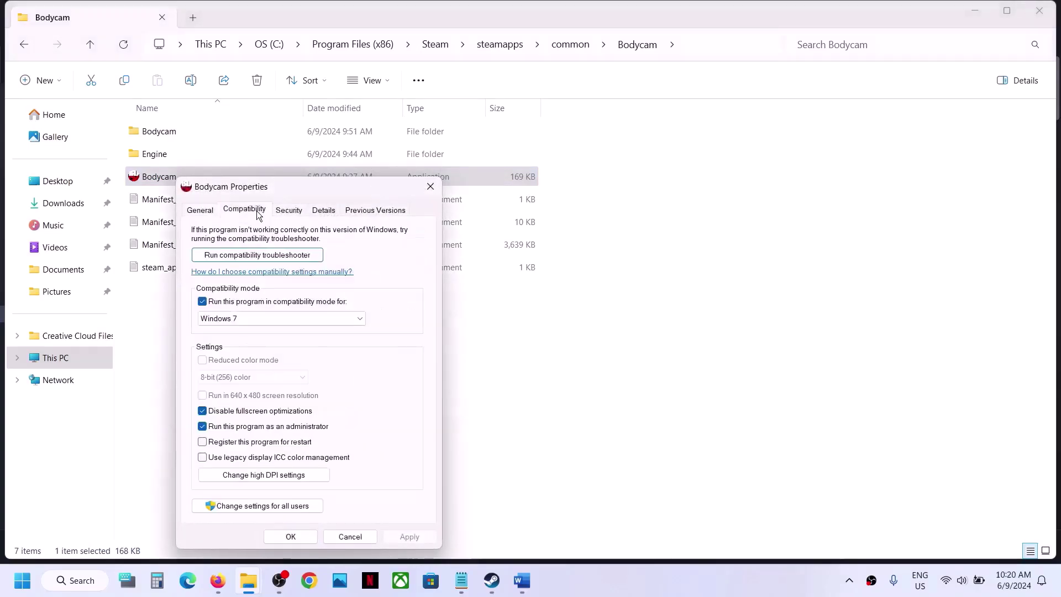
click(202, 301)
click(202, 412)
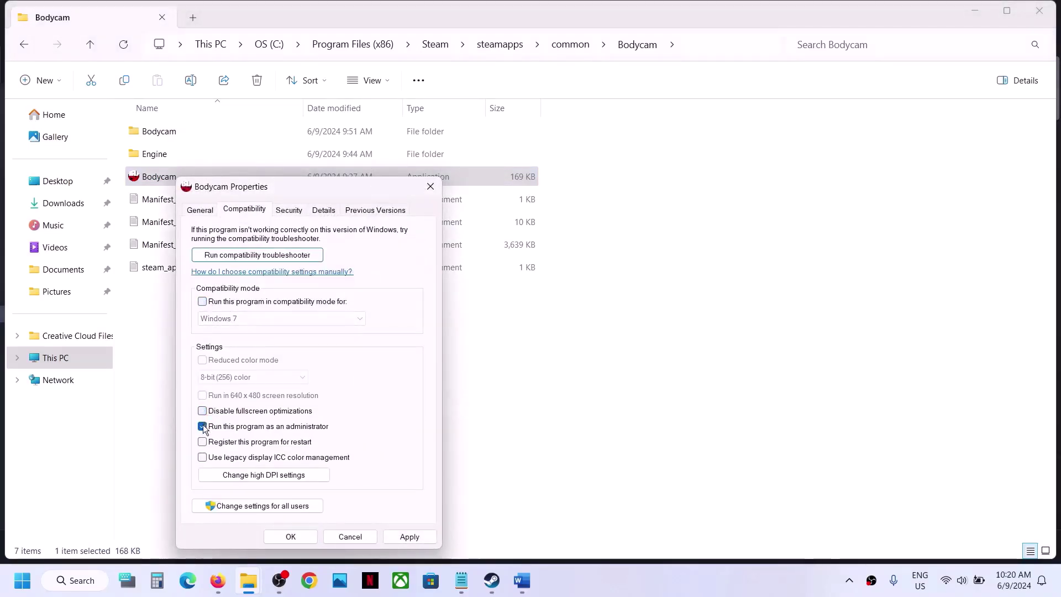
click(202, 426)
click(402, 535)
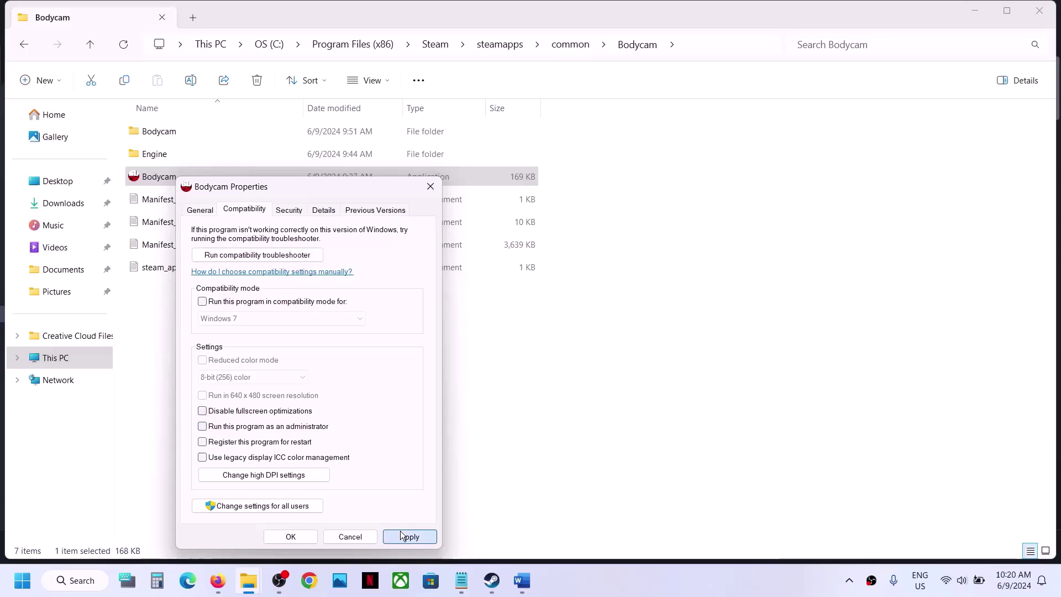
click(290, 537)
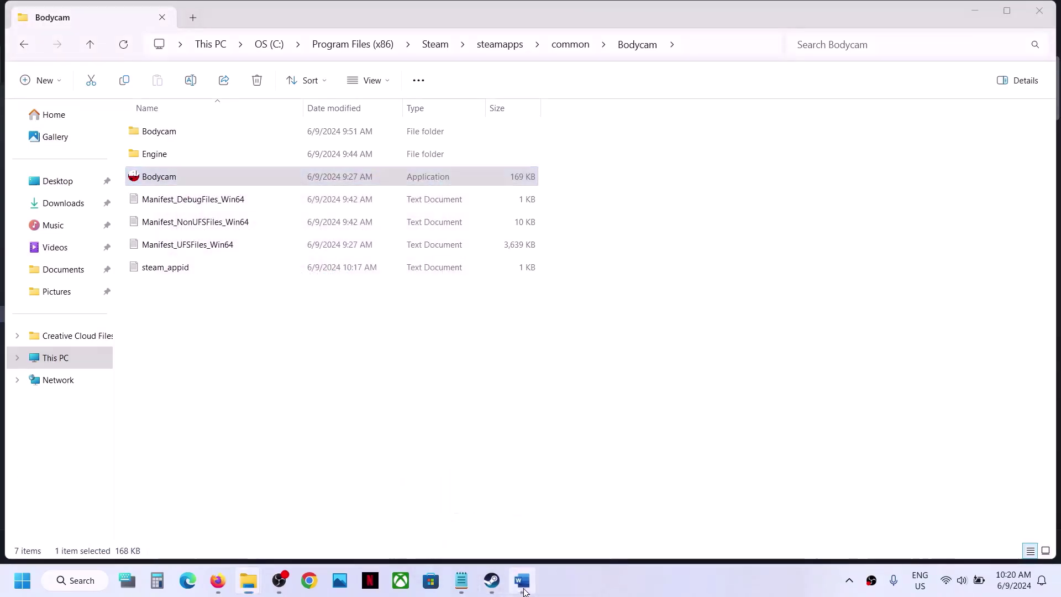
click(522, 580)
Step: Scroll to Step 6 and highlight the folder access, firewall, third-party antivirus and allow-exe passages
scroll(364, 353, down, 4)
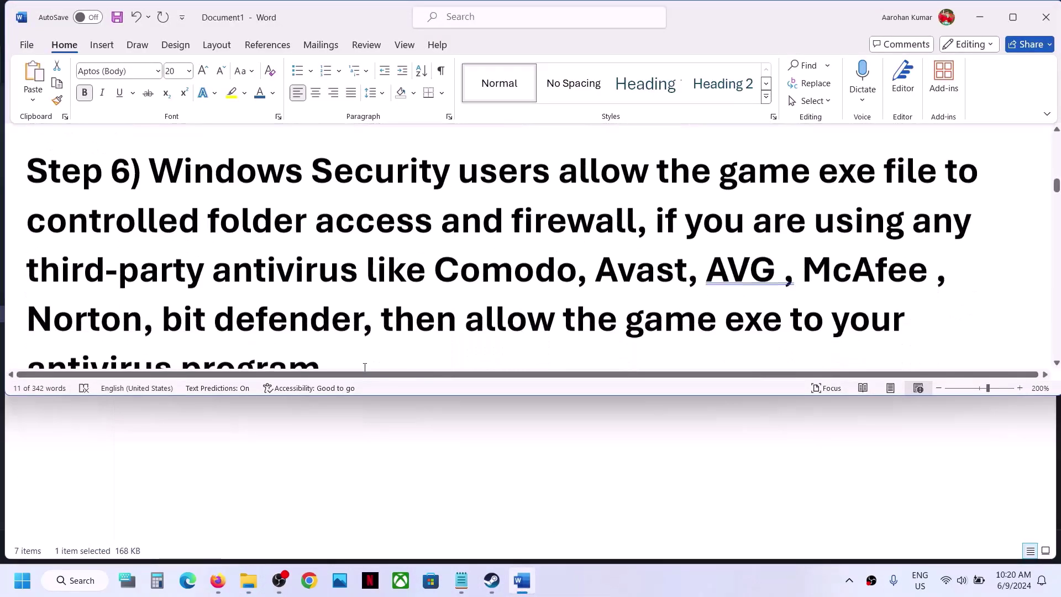
drag(275, 215, 635, 220)
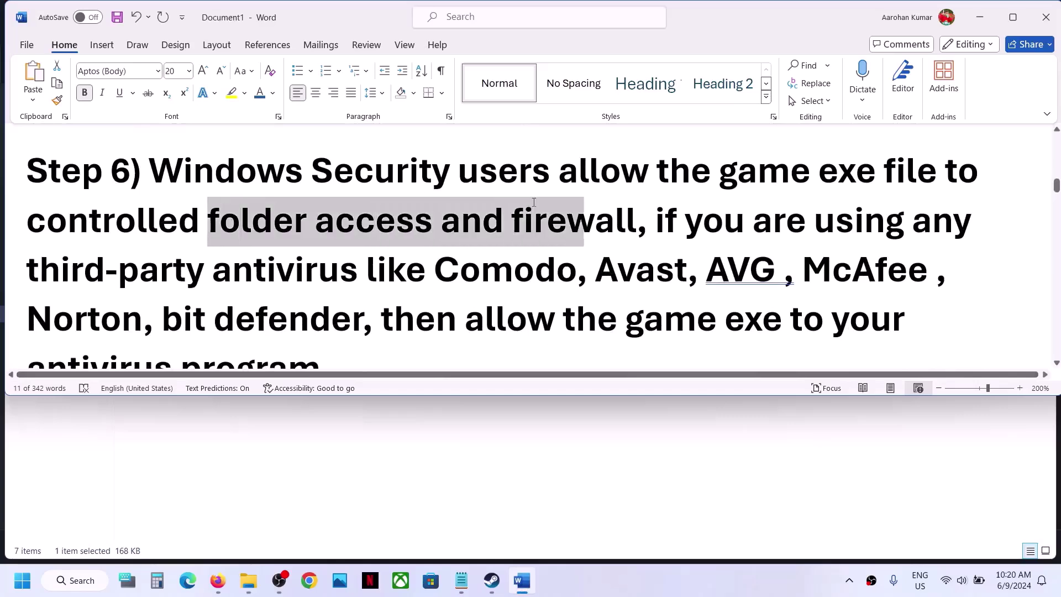
drag(702, 221, 362, 314)
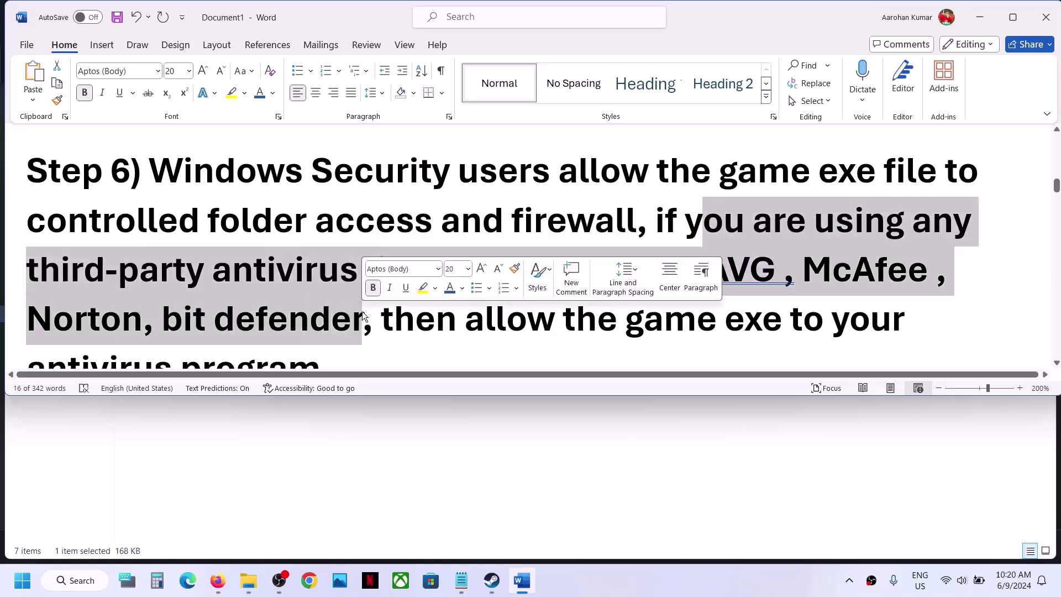
scroll(362, 308, down, 1)
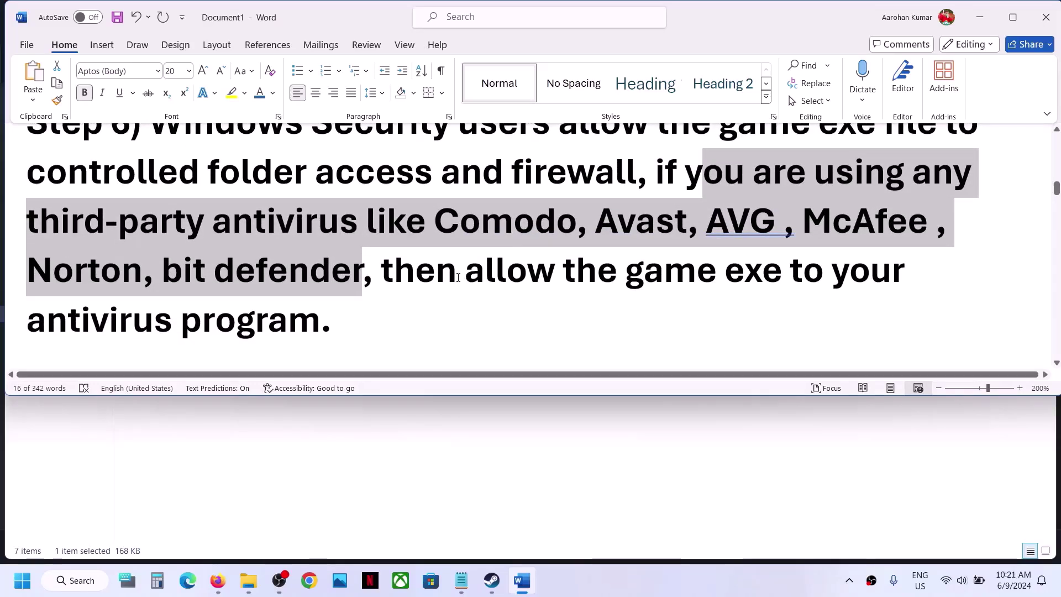
drag(437, 274, 348, 301)
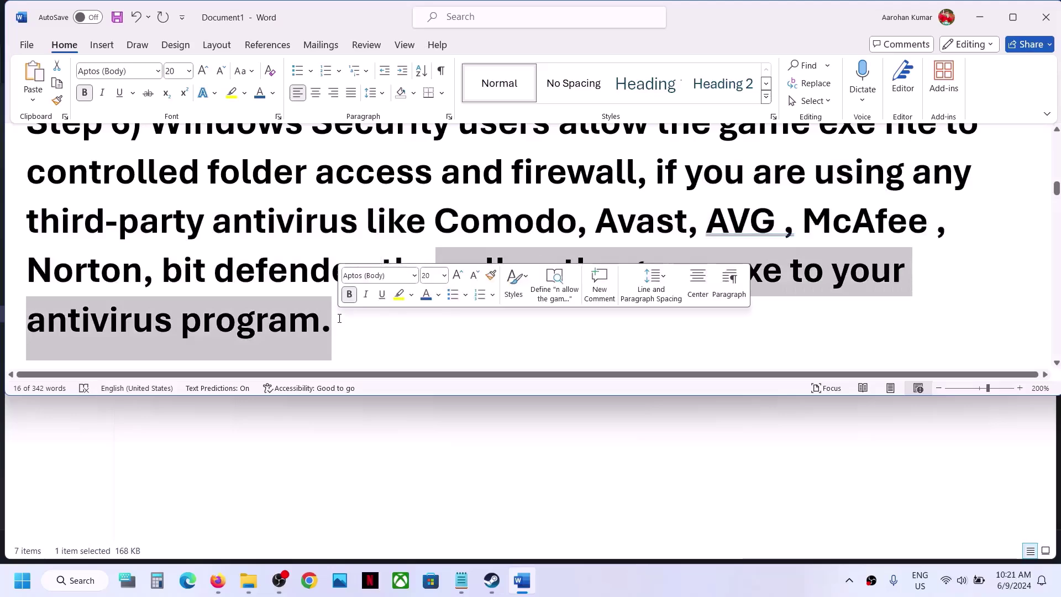
Step: Open Windows Security from Settings' Privacy & security and launch Virus & threat protection
click(21, 584)
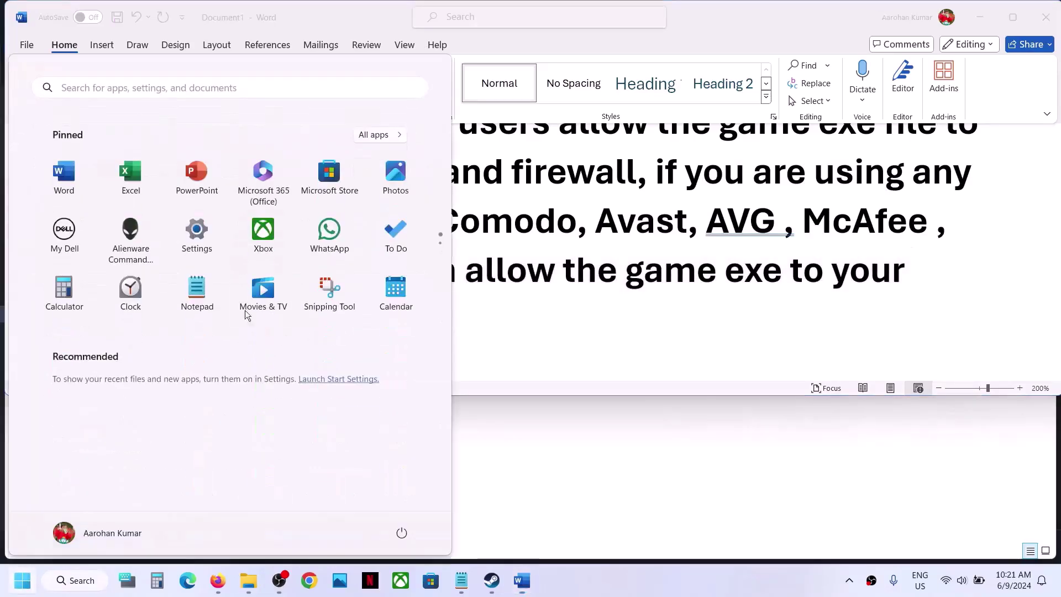
click(211, 233)
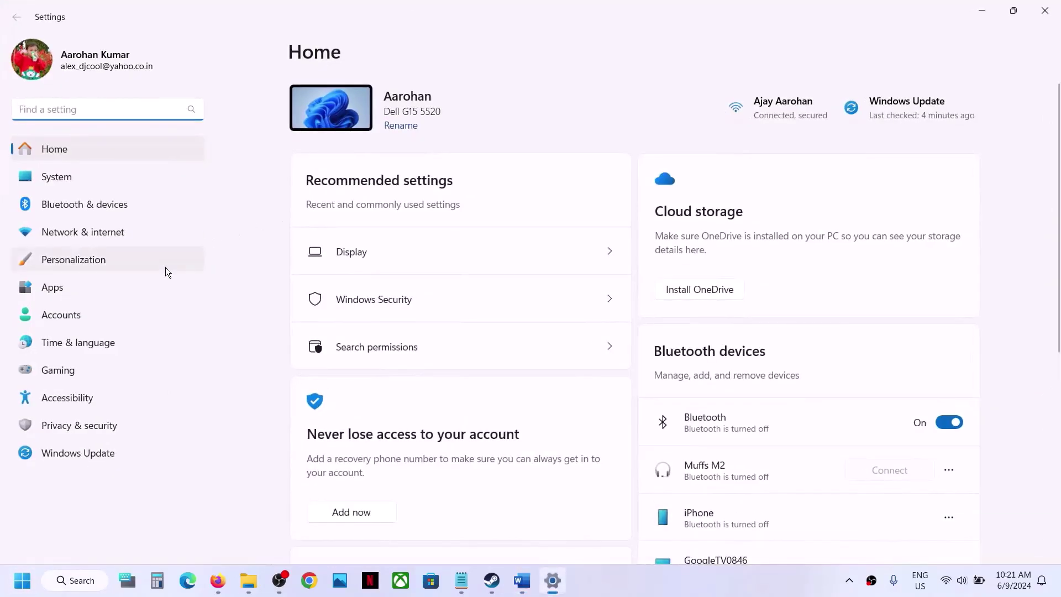
click(80, 426)
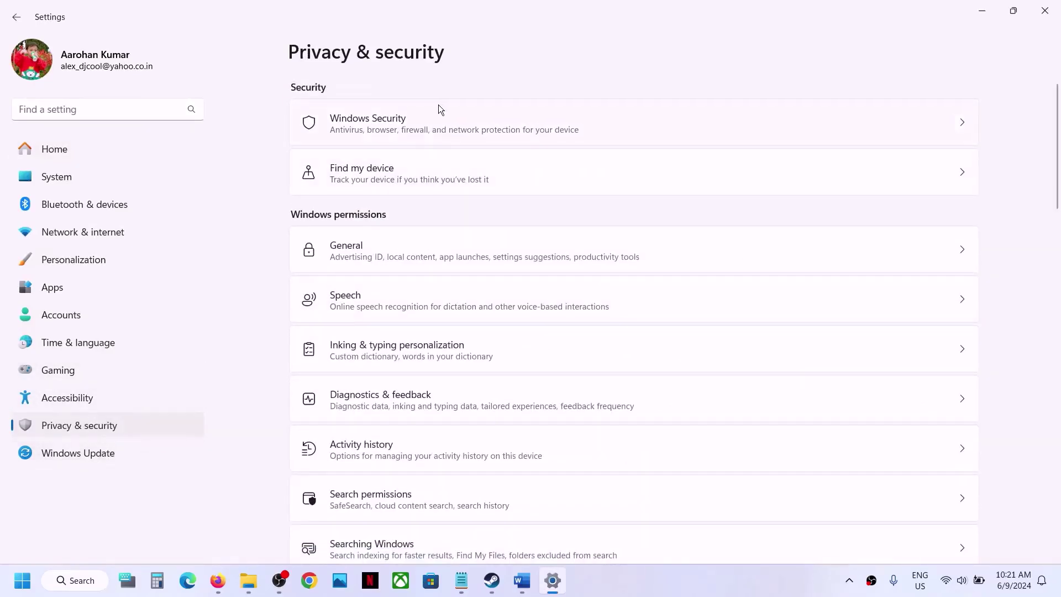
click(417, 119)
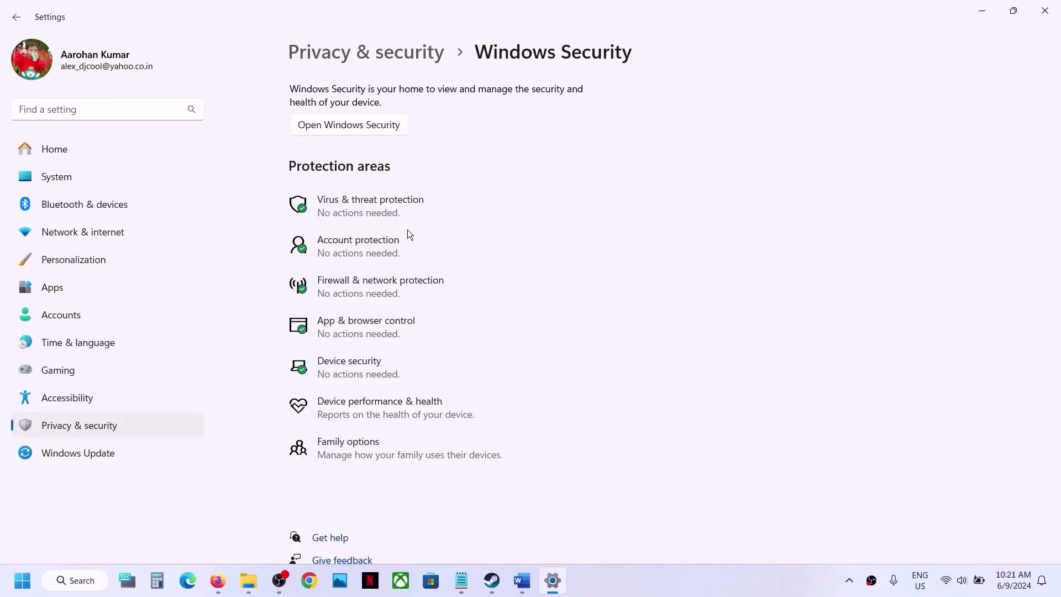
scroll(407, 230, down, 1)
click(391, 175)
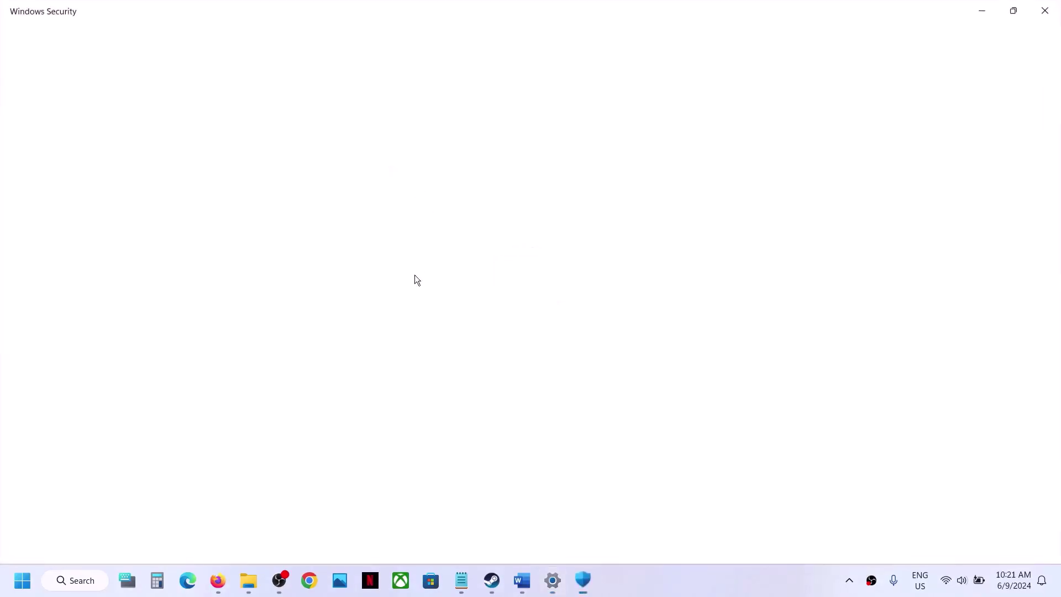
Step: Open Controlled folder access's allowed-apps list under Ransomware protection, approving the admin prompt
scroll(414, 279, down, 2)
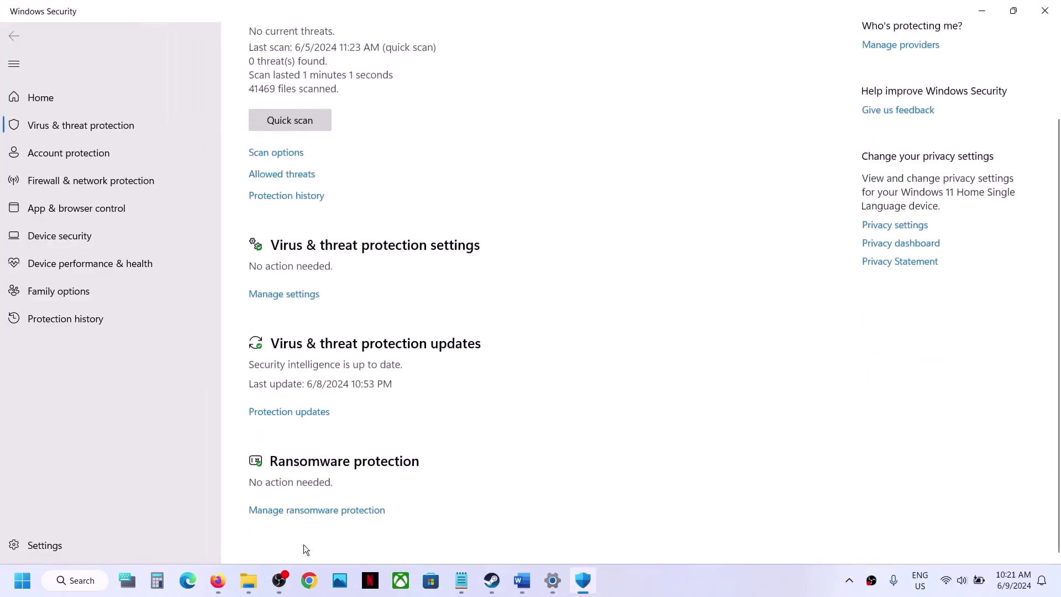
click(298, 511)
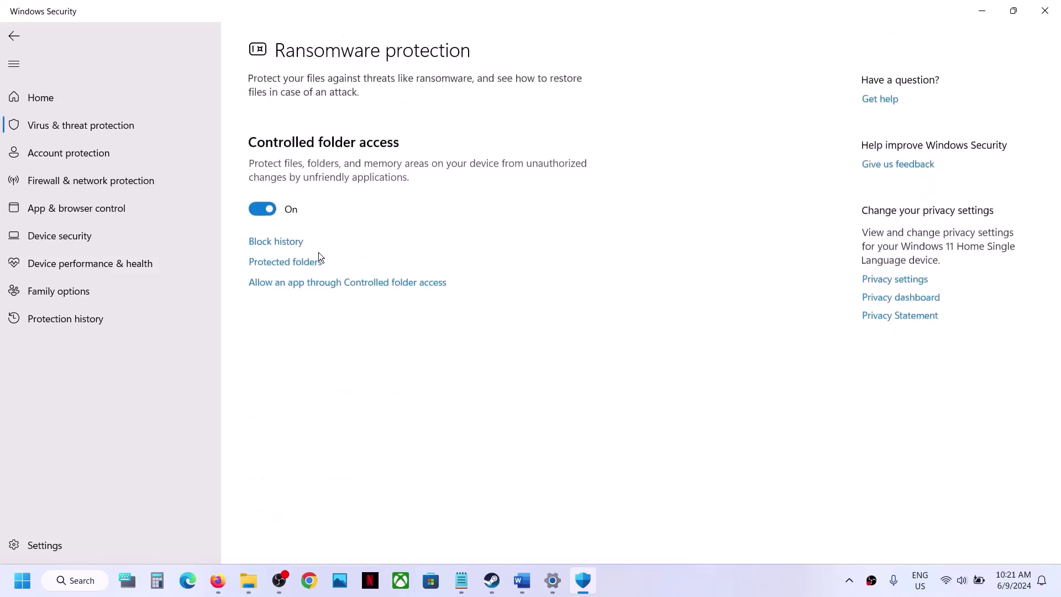
click(294, 283)
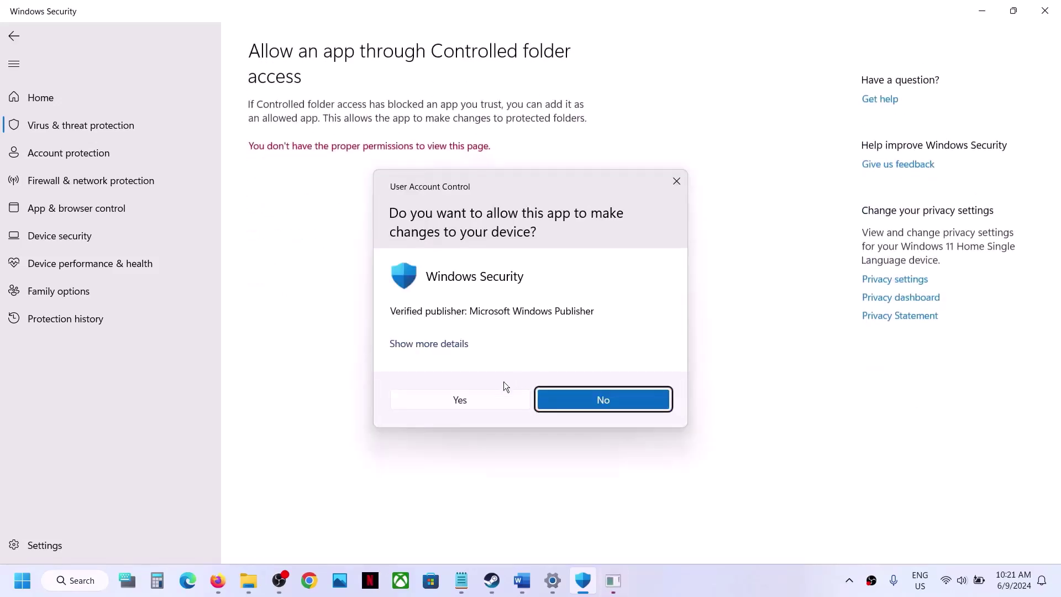
click(490, 390)
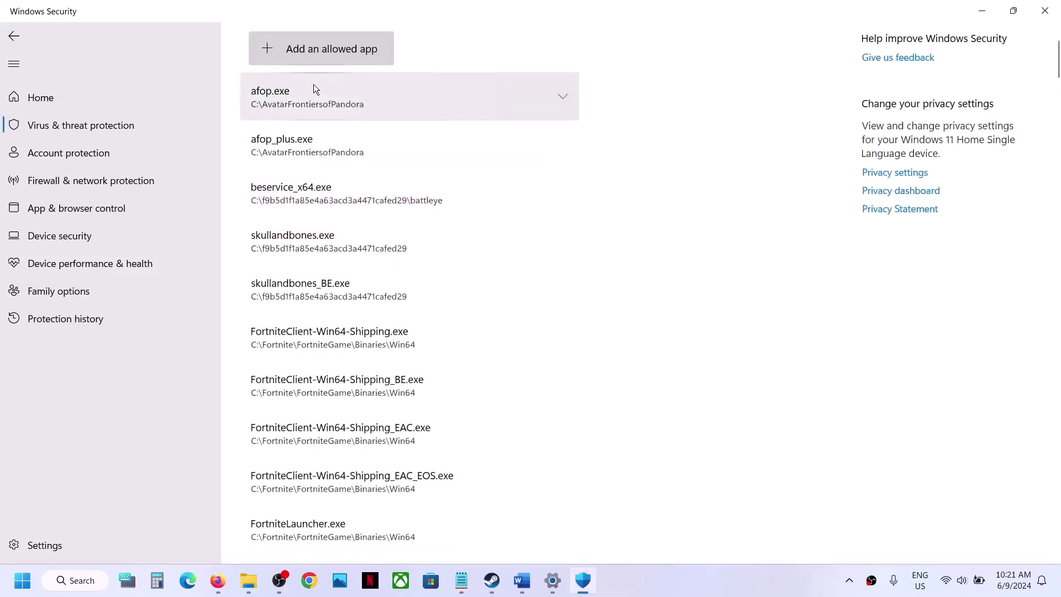
Step: Add Bodycam.exe from C:\Program Files (x86)\Steam\steamapps\common\Bodycam as an allowed app
click(295, 54)
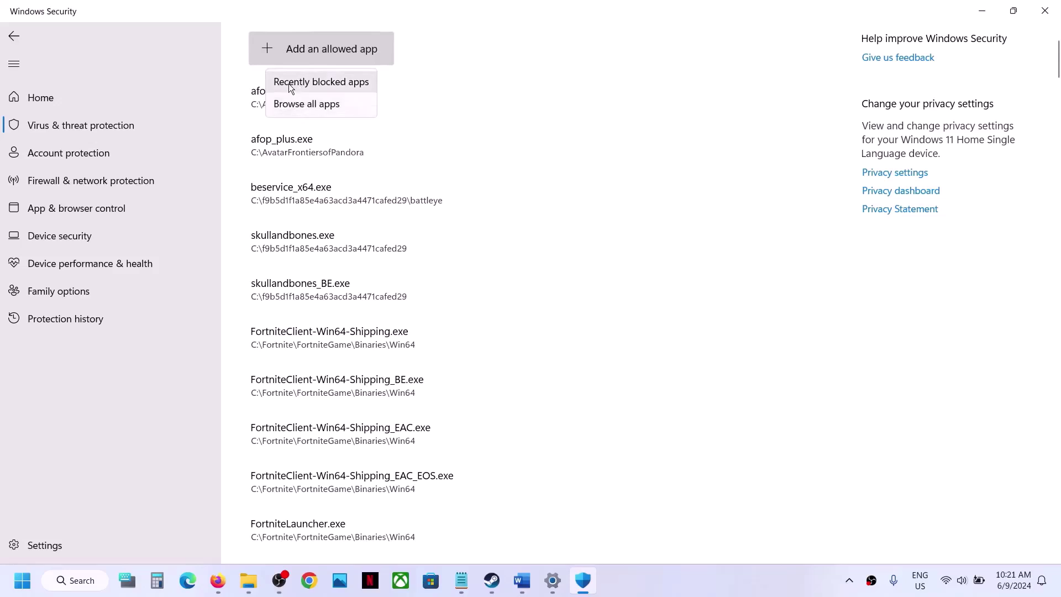
click(289, 105)
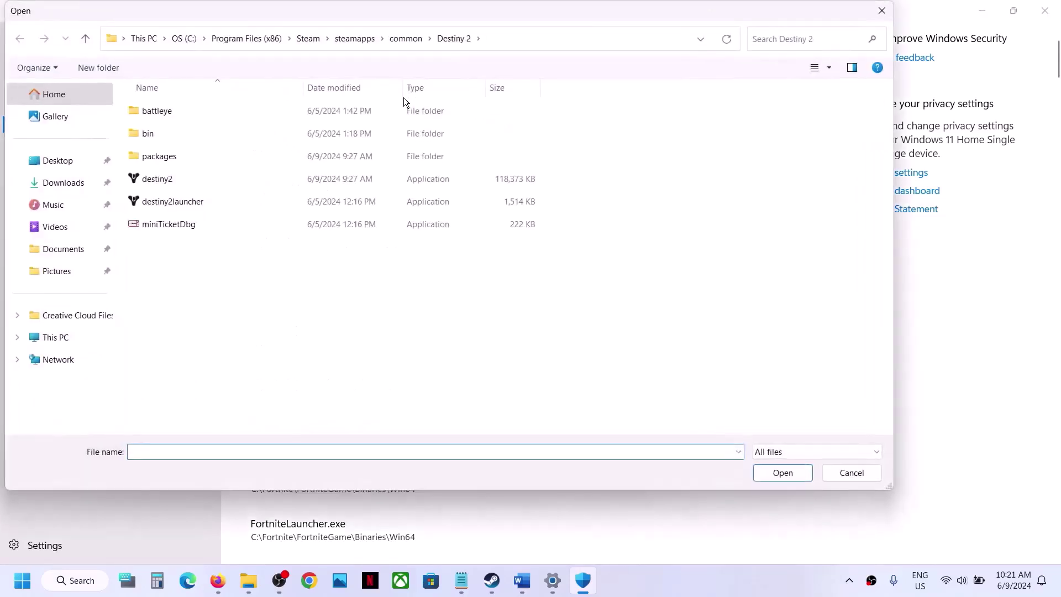
click(36, 337)
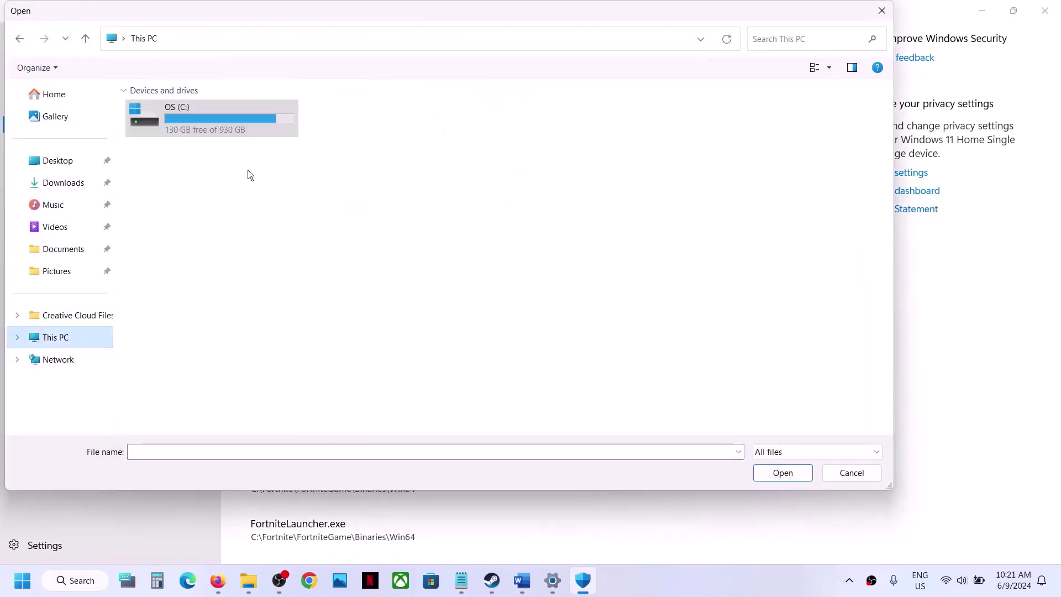
double_click(227, 125)
scroll(227, 222, down, 5)
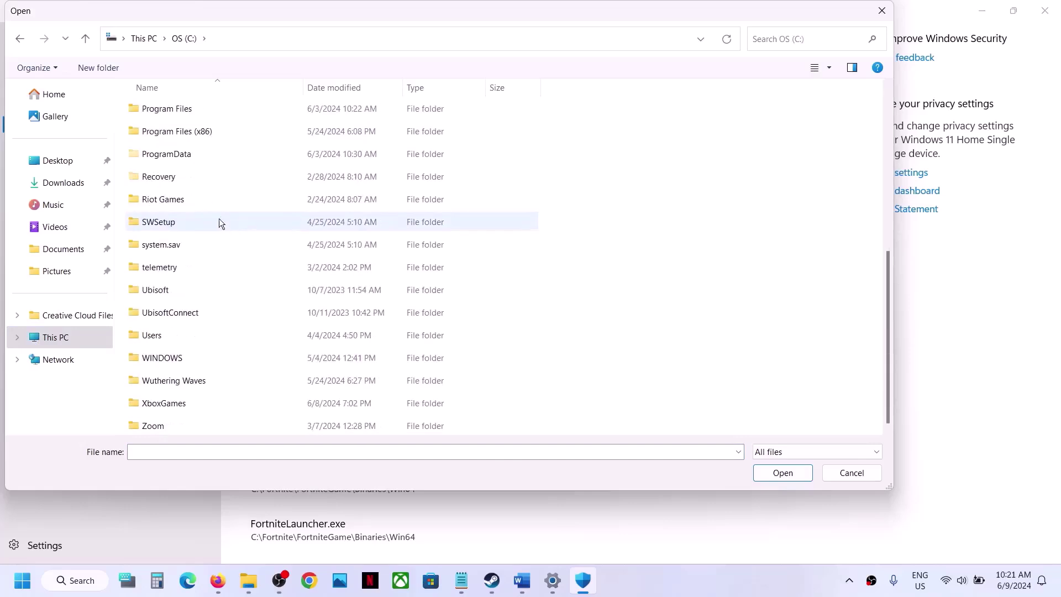
double_click(196, 137)
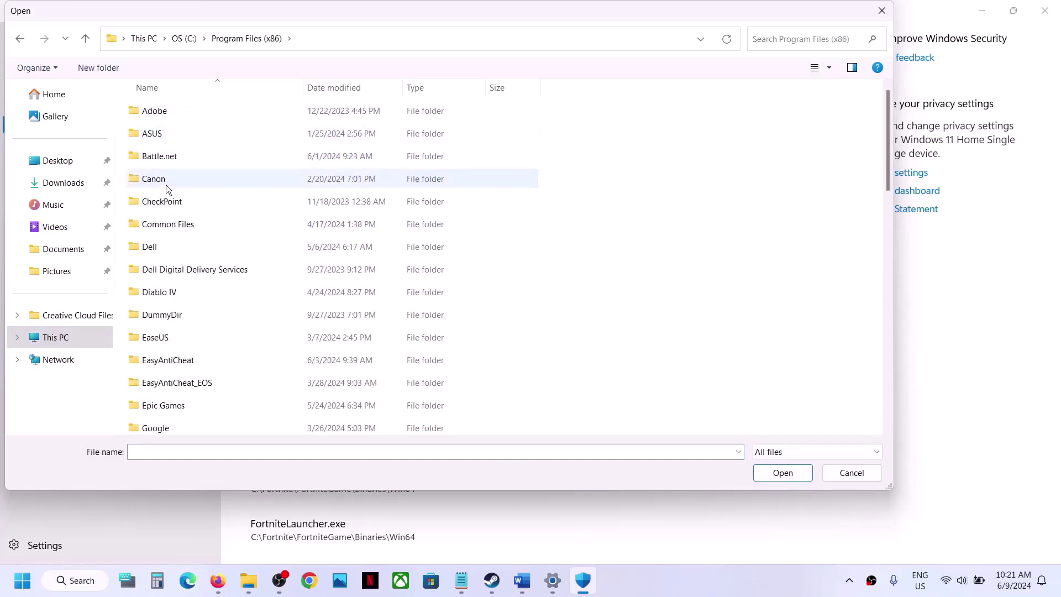
key(s)
double_click(181, 135)
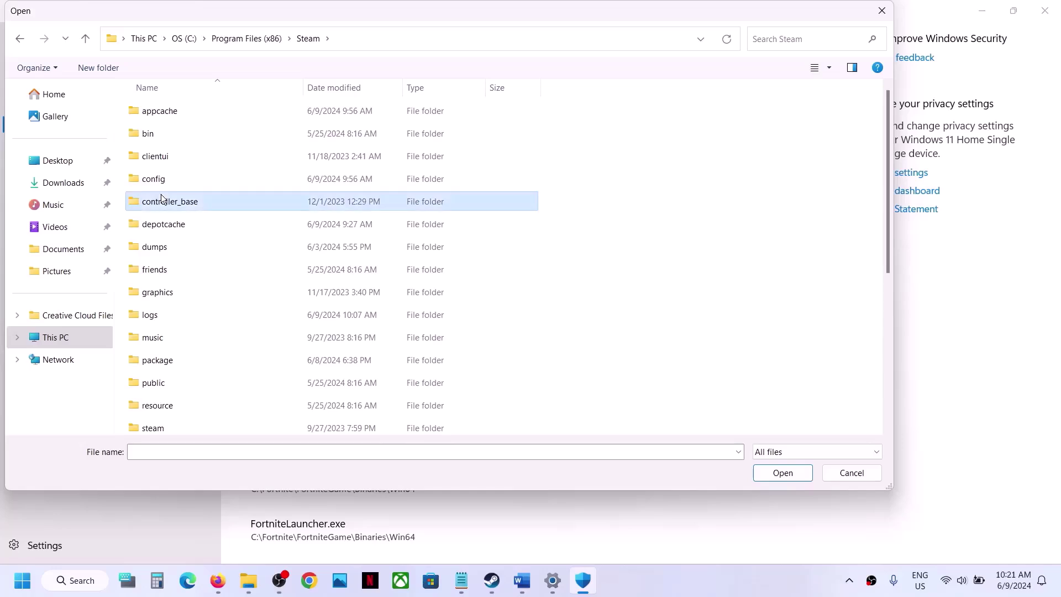
key(s)
double_click(180, 175)
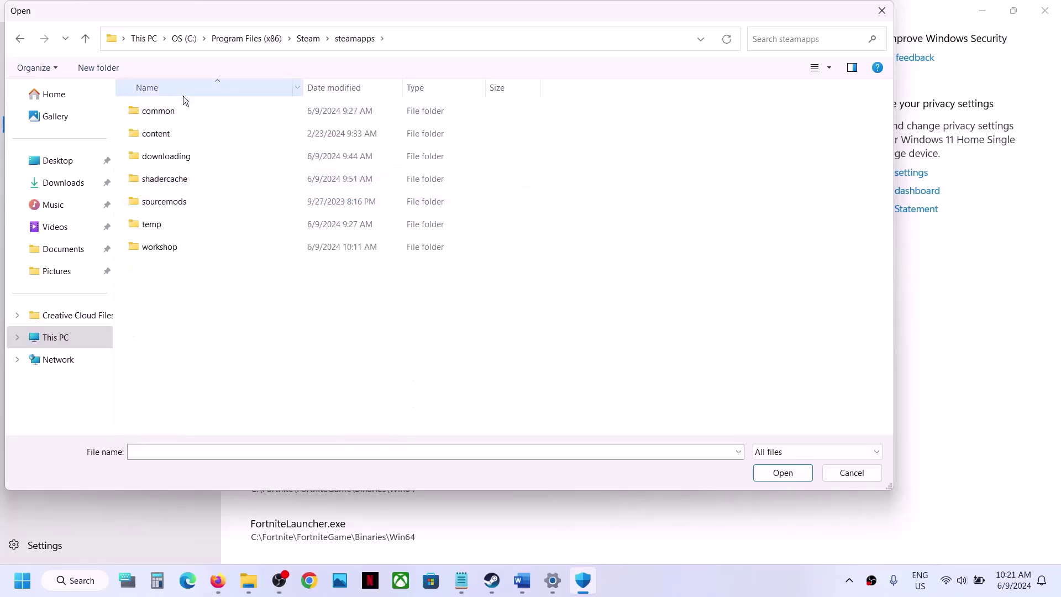
double_click(173, 108)
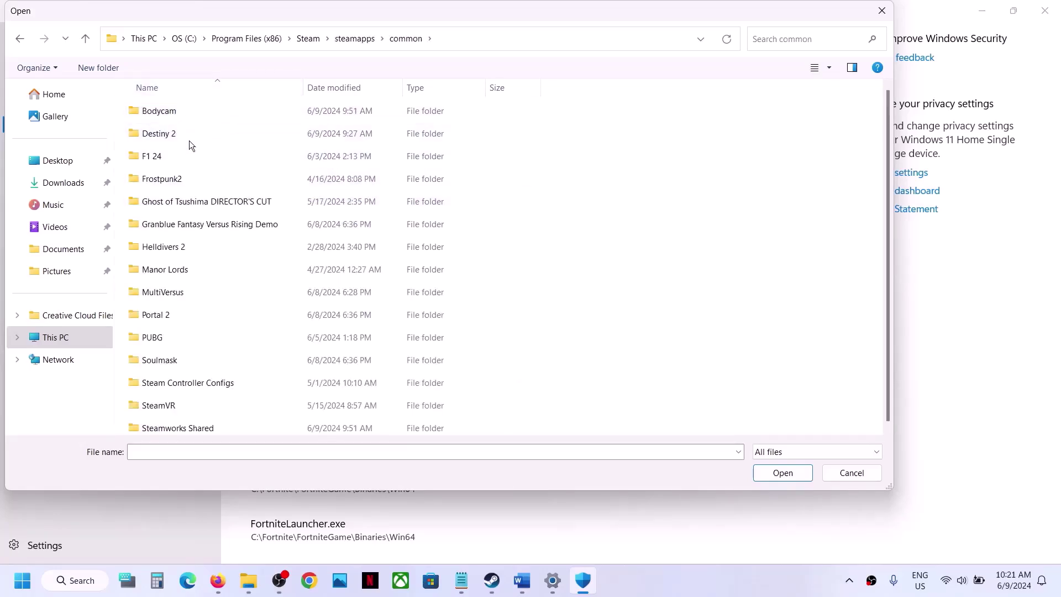
double_click(177, 117)
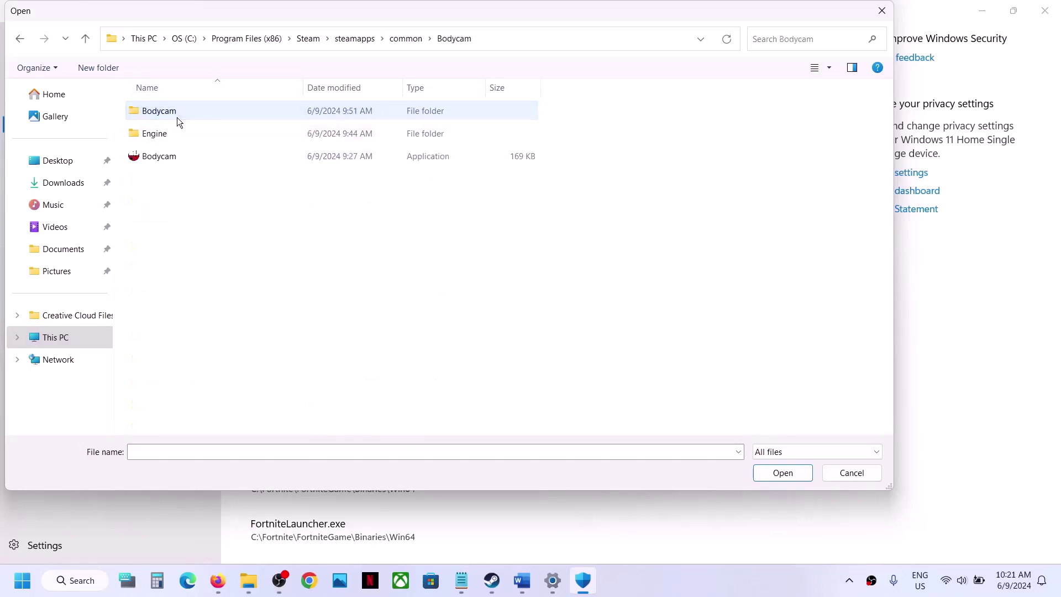
click(166, 157)
click(781, 473)
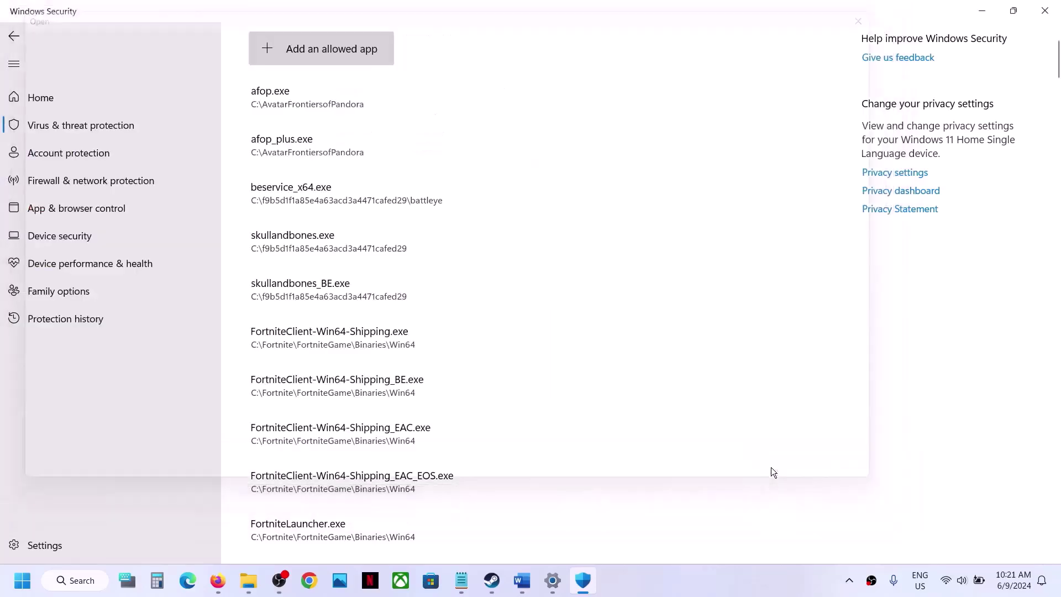
Step: Add Bodycam-Win64-Shipping.exe from Bodycam\Binaries\Win64 as an allowed app
click(330, 48)
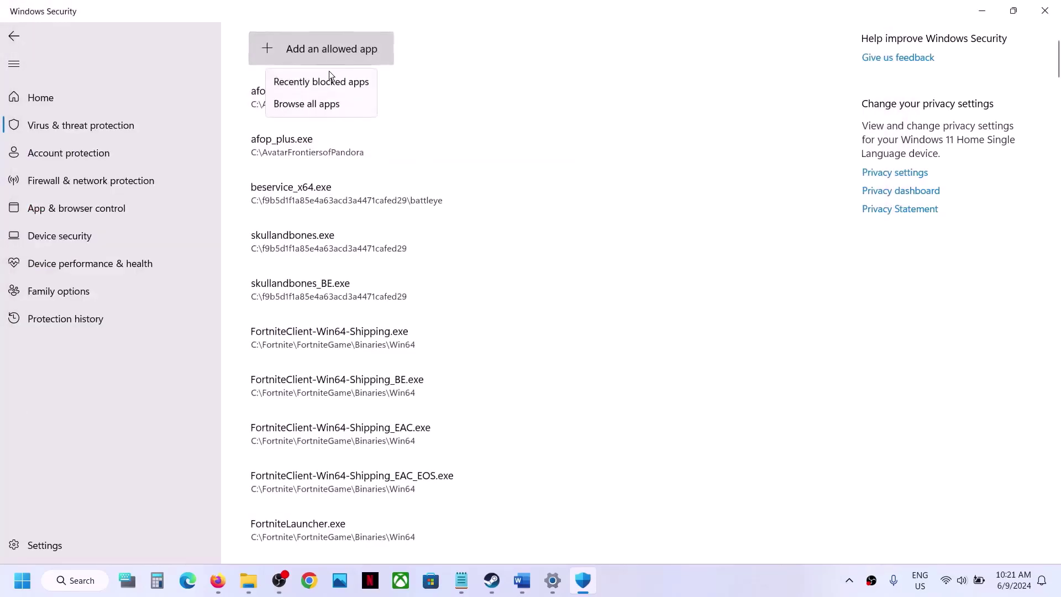
click(312, 104)
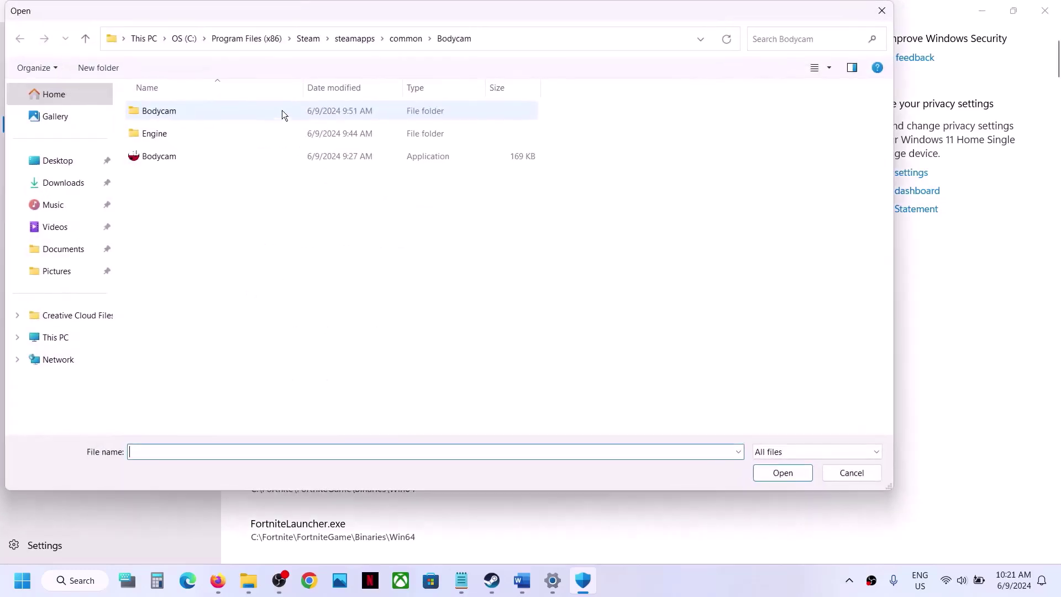
double_click(185, 112)
double_click(186, 113)
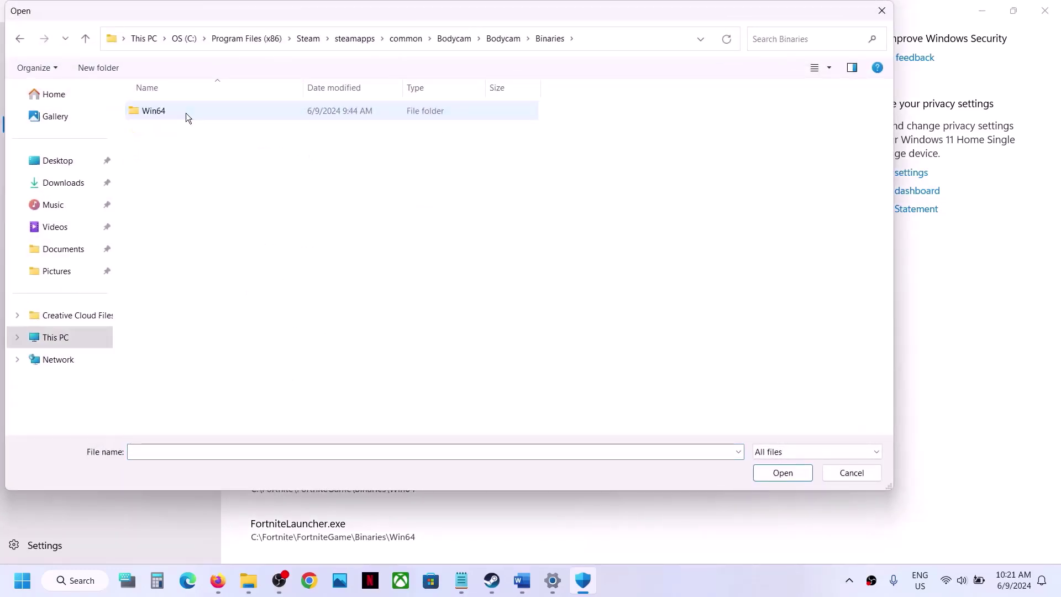
double_click(185, 113)
click(178, 135)
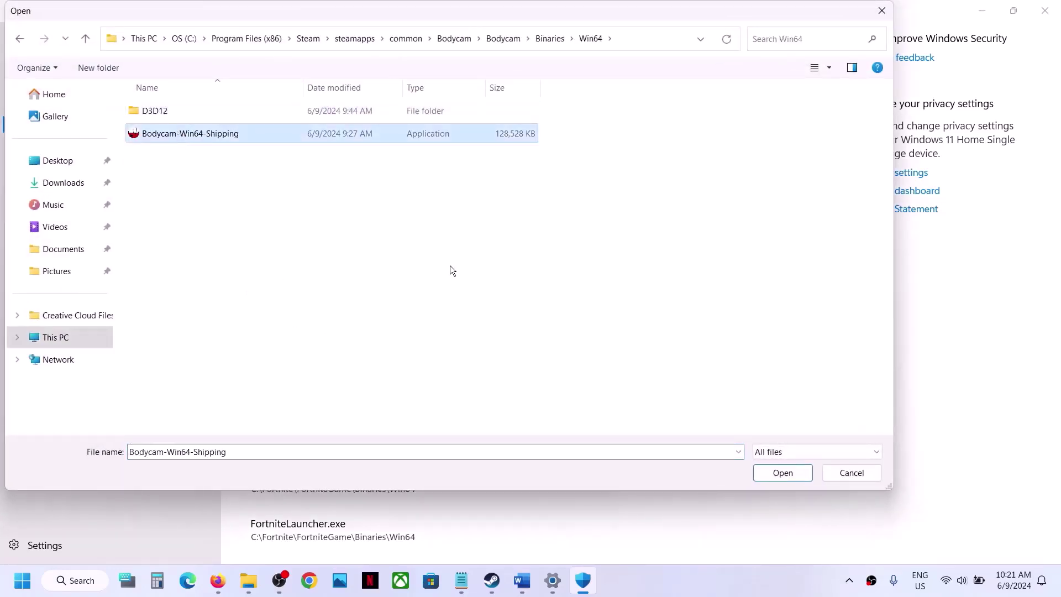
click(776, 472)
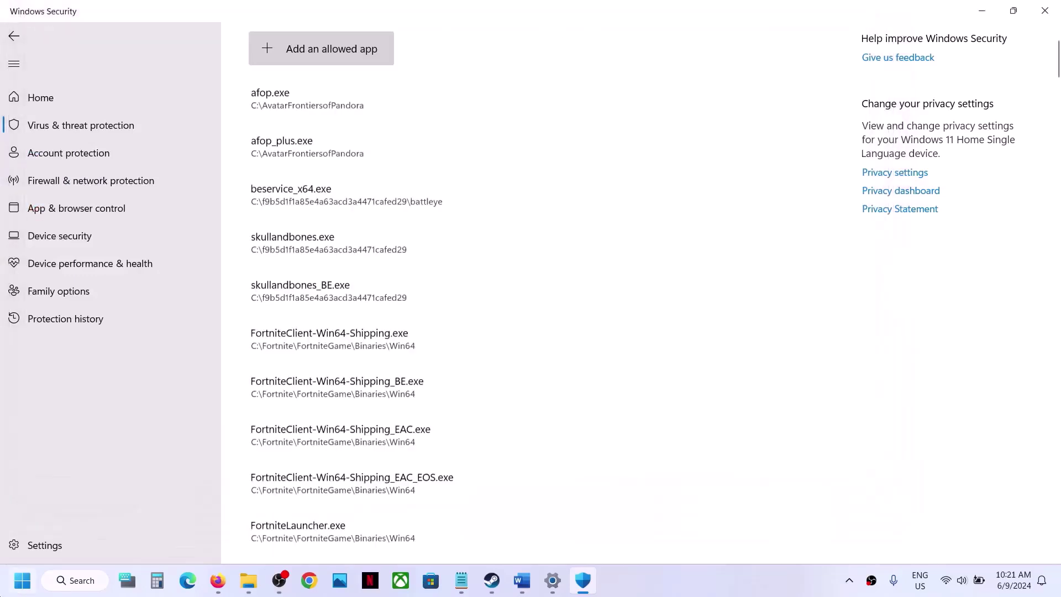
Step: Open Windows Defender Firewall's allowed apps via Control Panel, enable Change settings, and choose Allow another app
click(13, 589)
text(control)
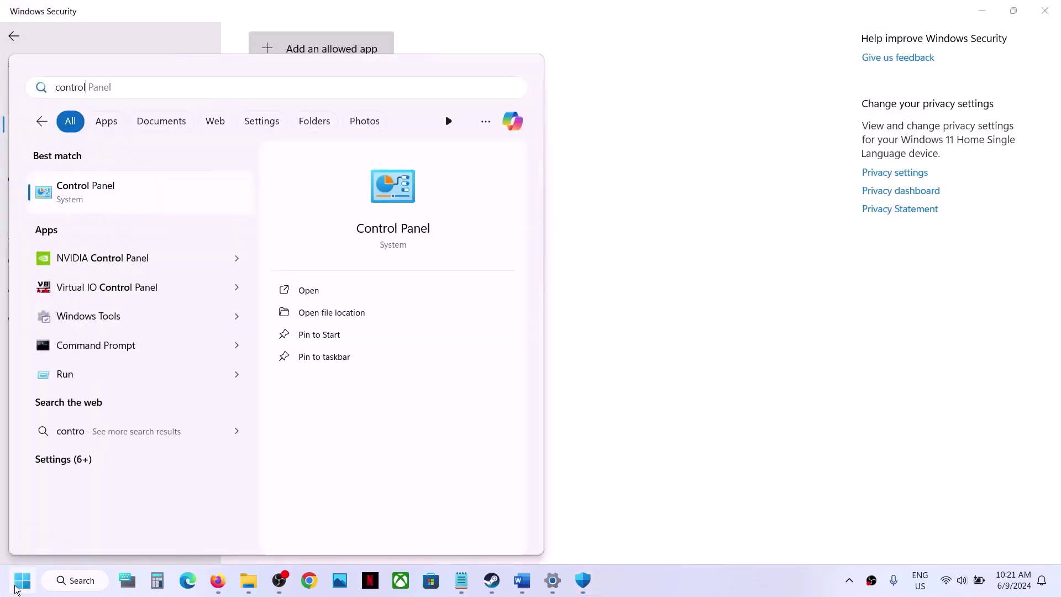
key(Return)
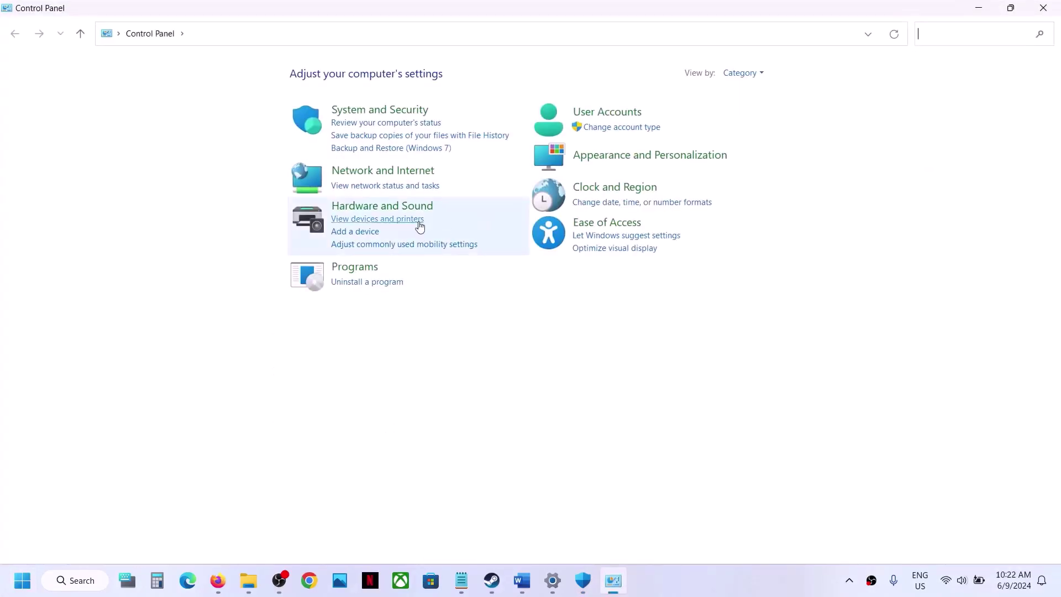
click(411, 110)
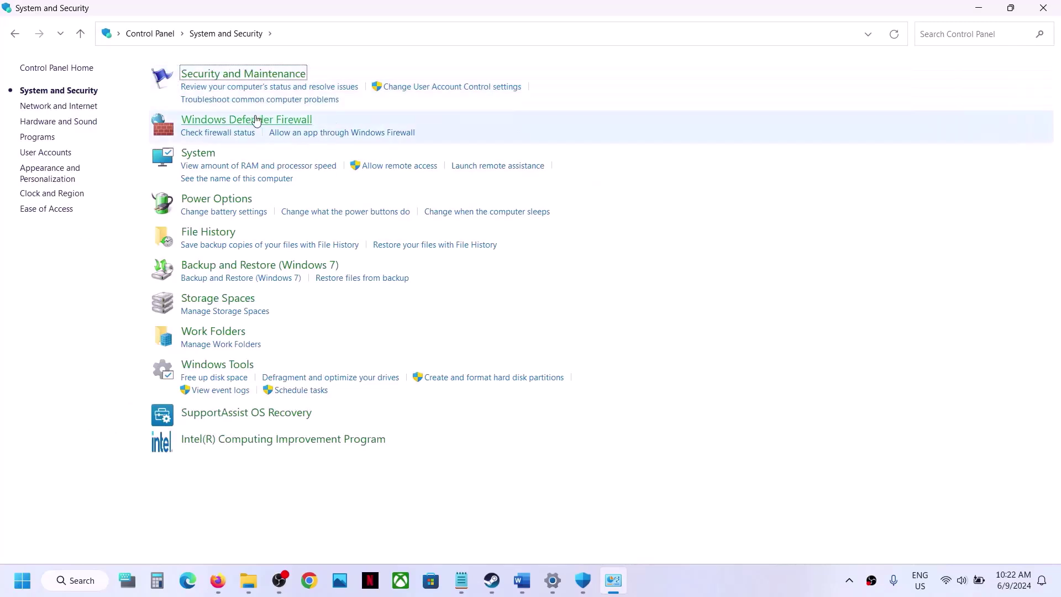
click(211, 118)
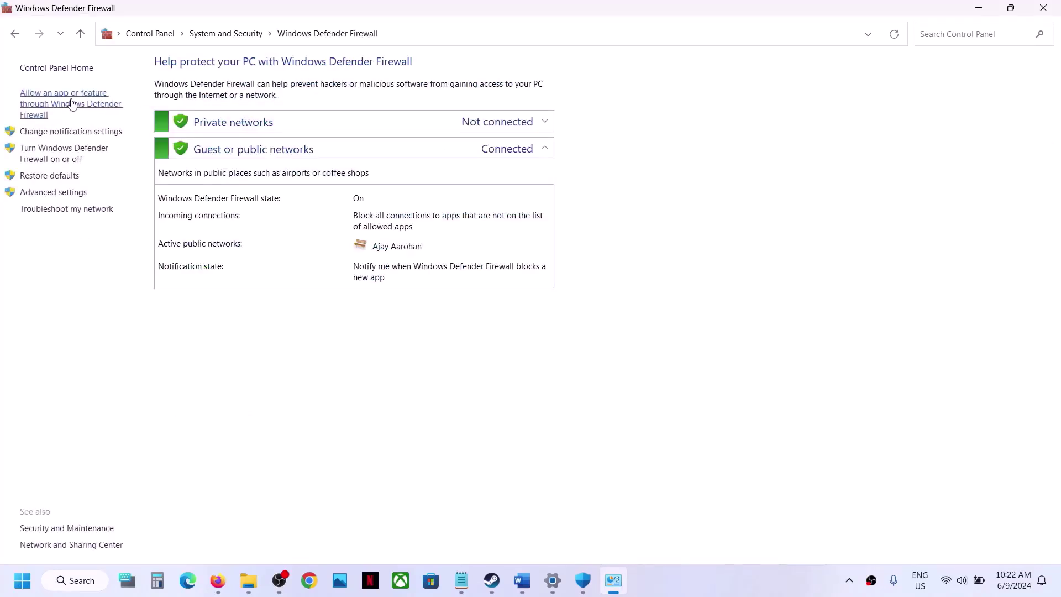
click(79, 104)
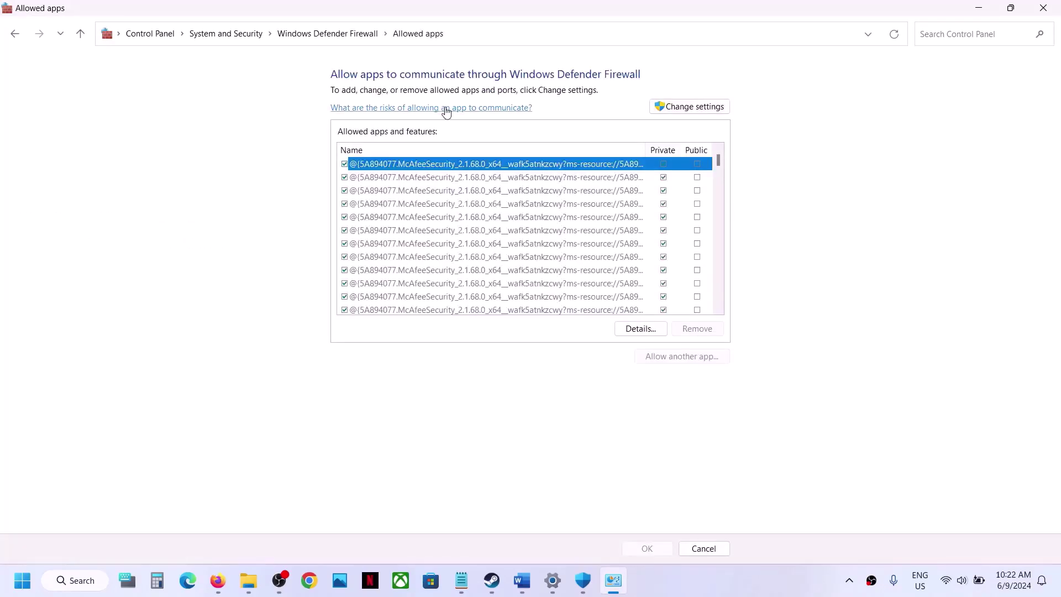
click(666, 101)
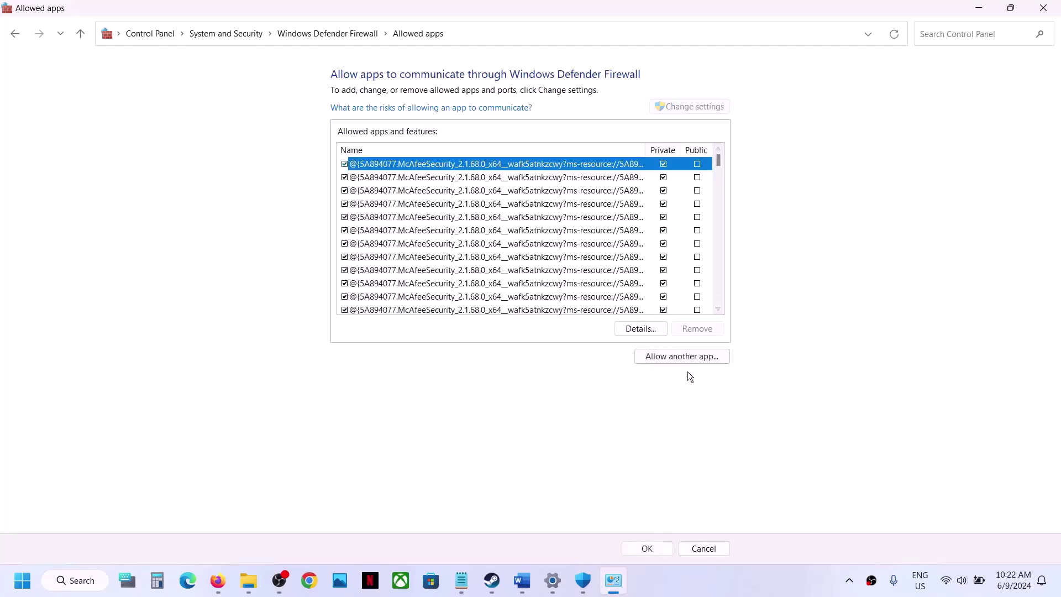
click(687, 362)
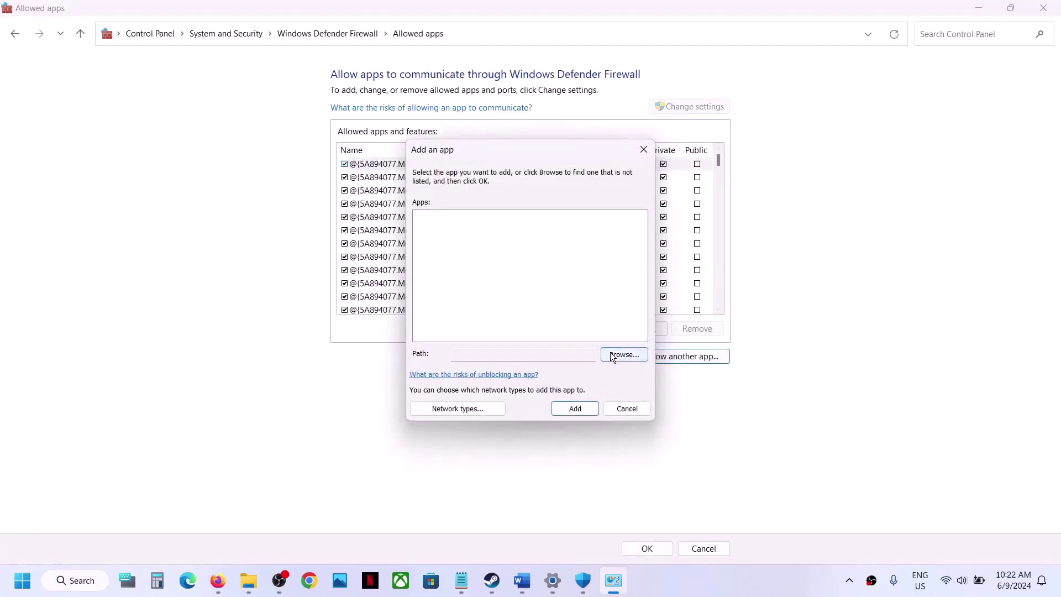
Step: Add Bodycam.exe from the common\Bodycam folder to the firewall exceptions
click(613, 356)
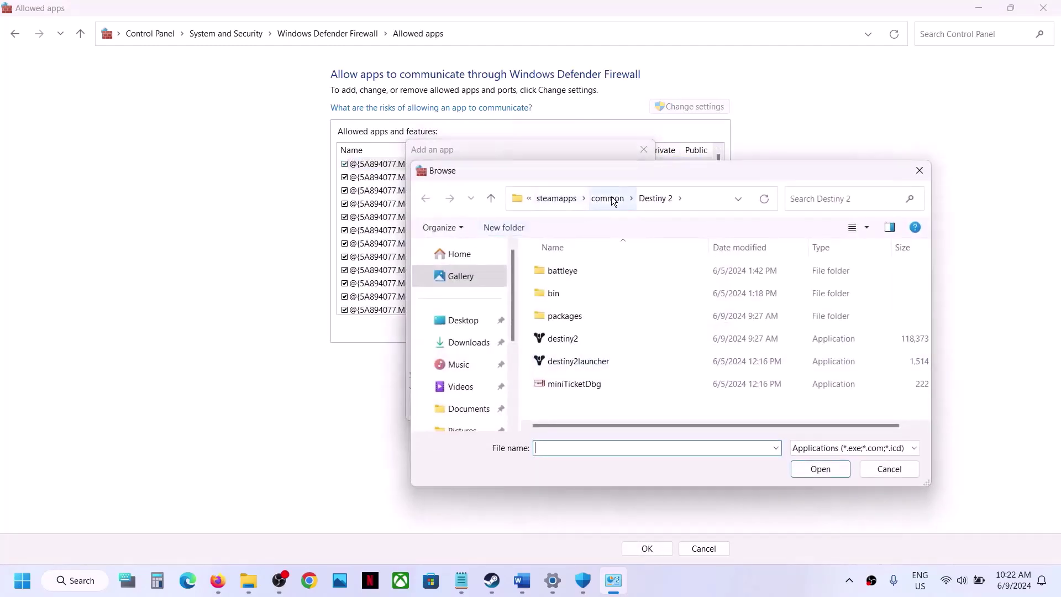
click(612, 200)
double_click(569, 271)
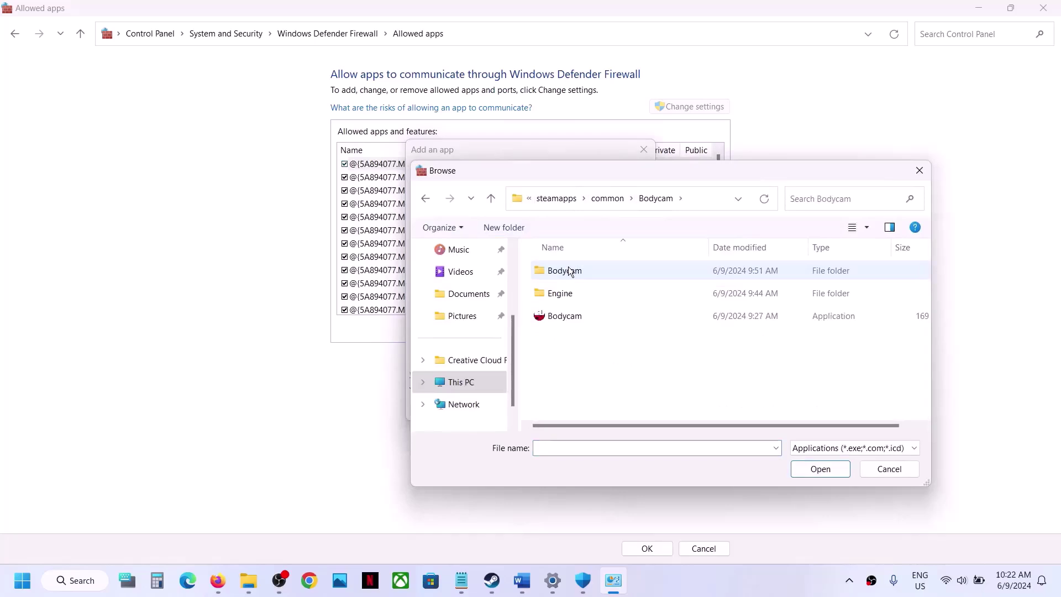
click(571, 319)
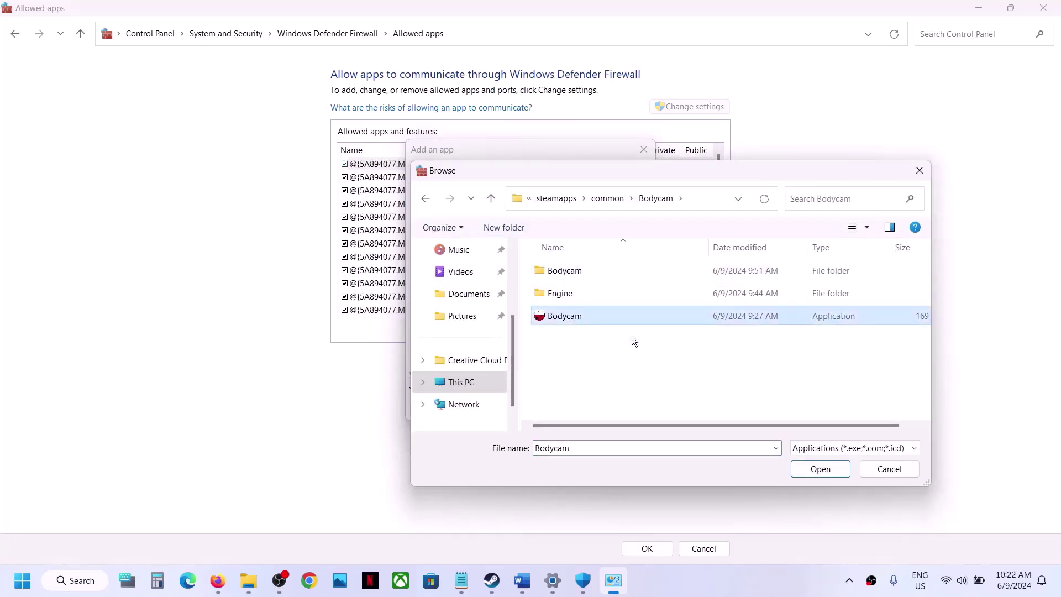
click(818, 473)
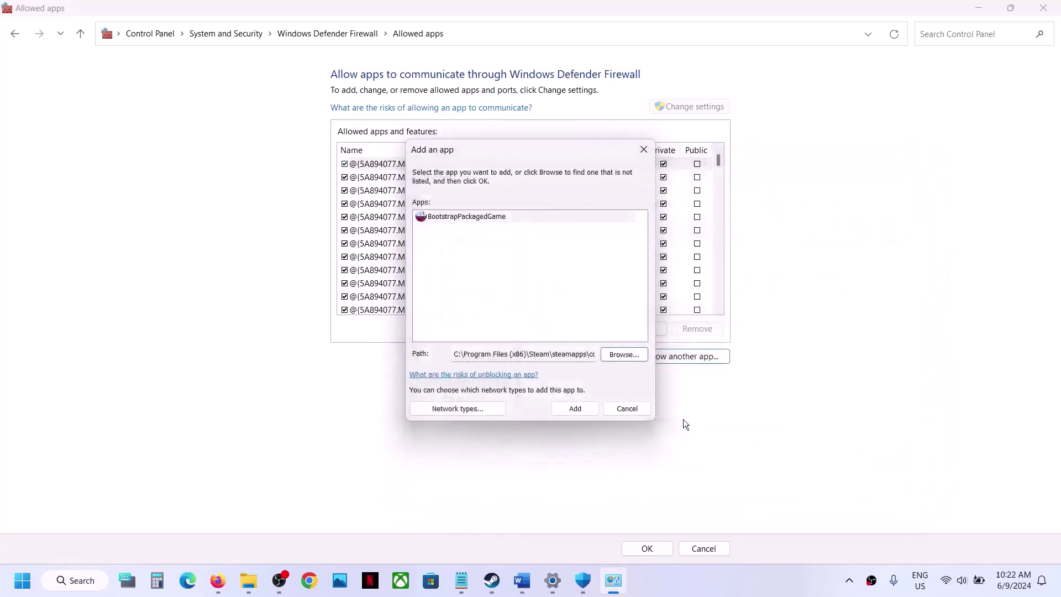
click(575, 409)
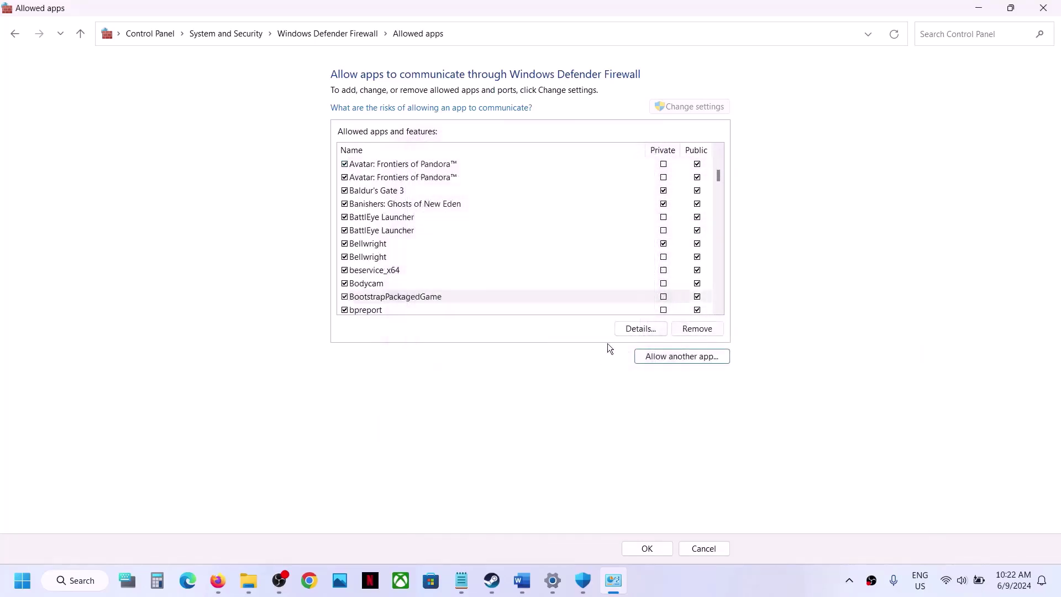
Step: Try adding Bodycam-Win64-Shipping.exe from Binaries\Win64, dismissing the already-listed error and cancelling
click(675, 357)
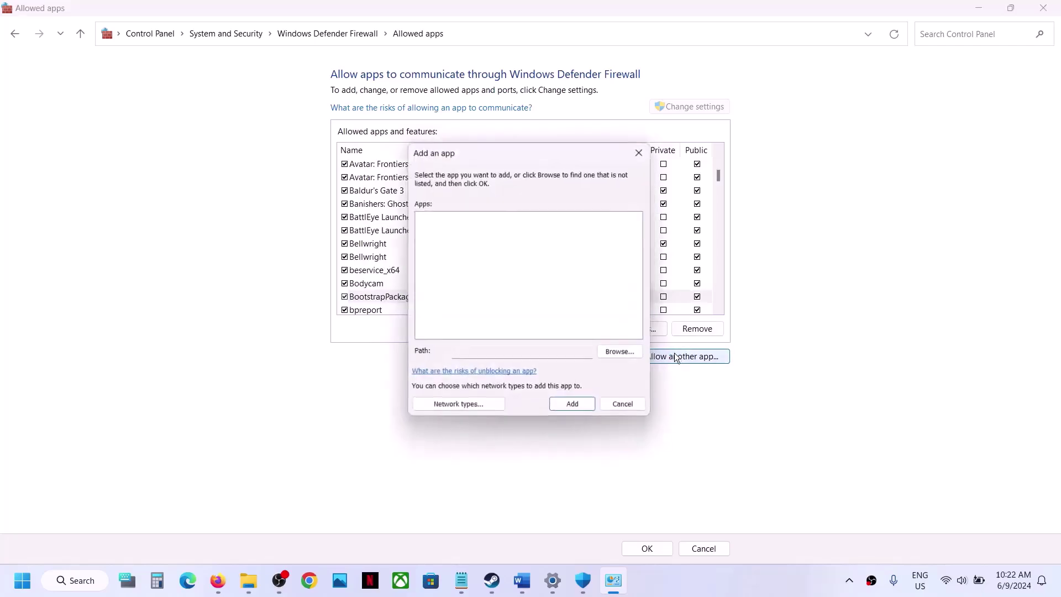
click(610, 348)
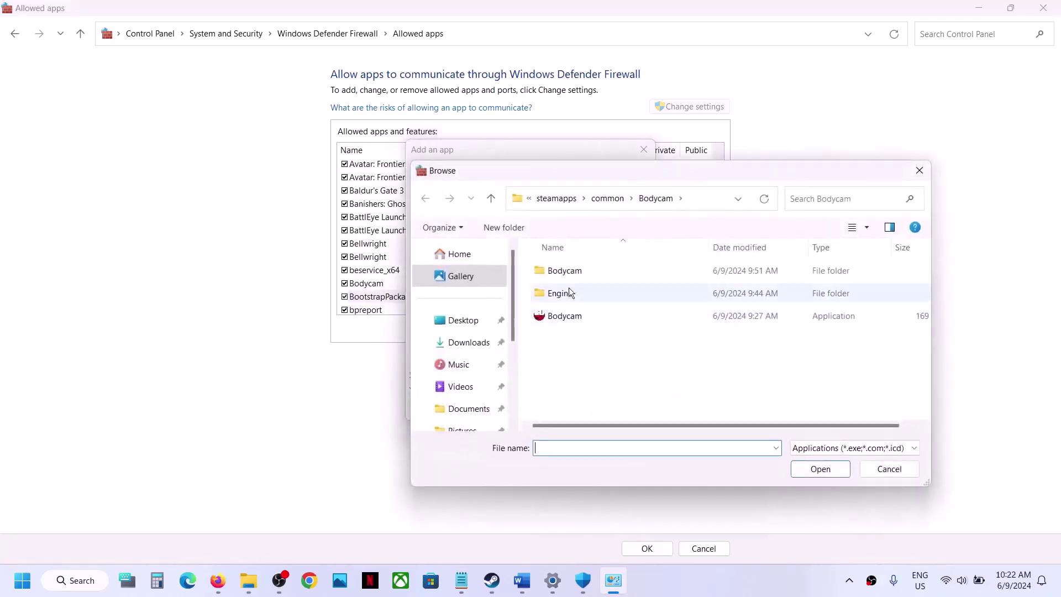
double_click(550, 270)
double_click(549, 270)
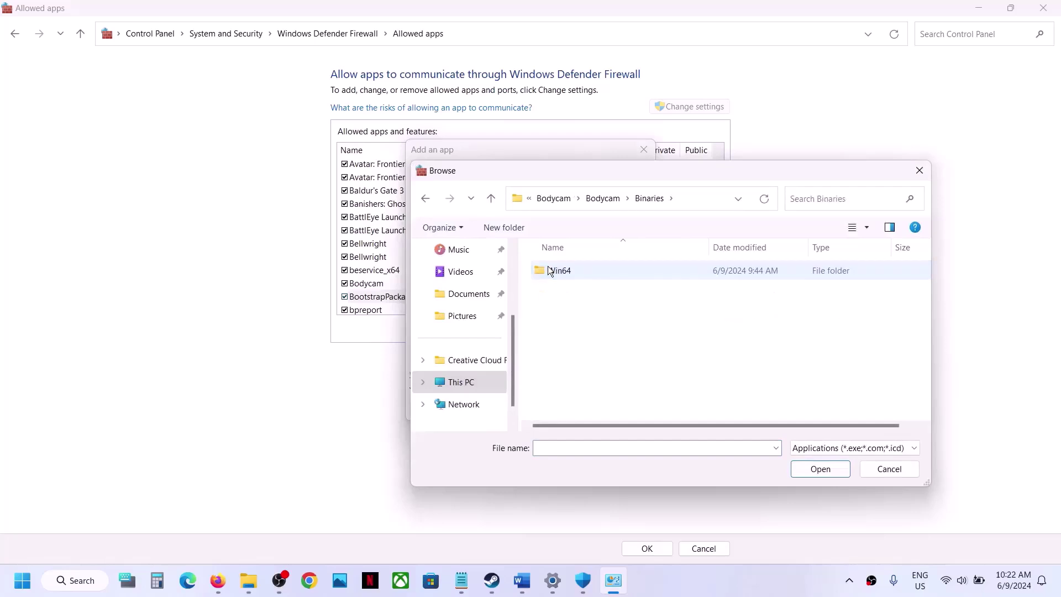
click(550, 270)
double_click(549, 271)
click(585, 293)
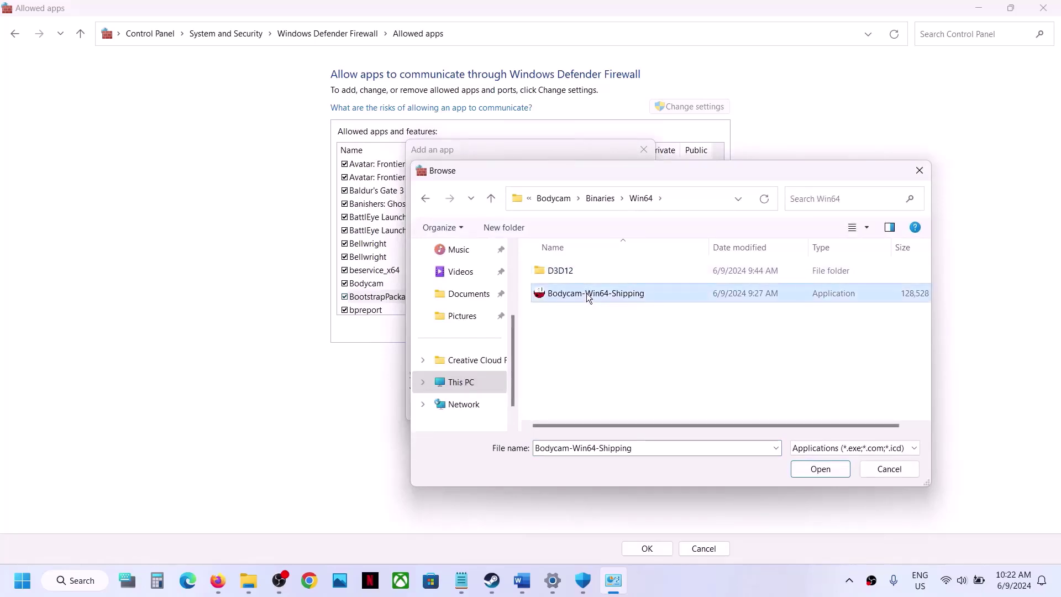
click(816, 469)
click(579, 411)
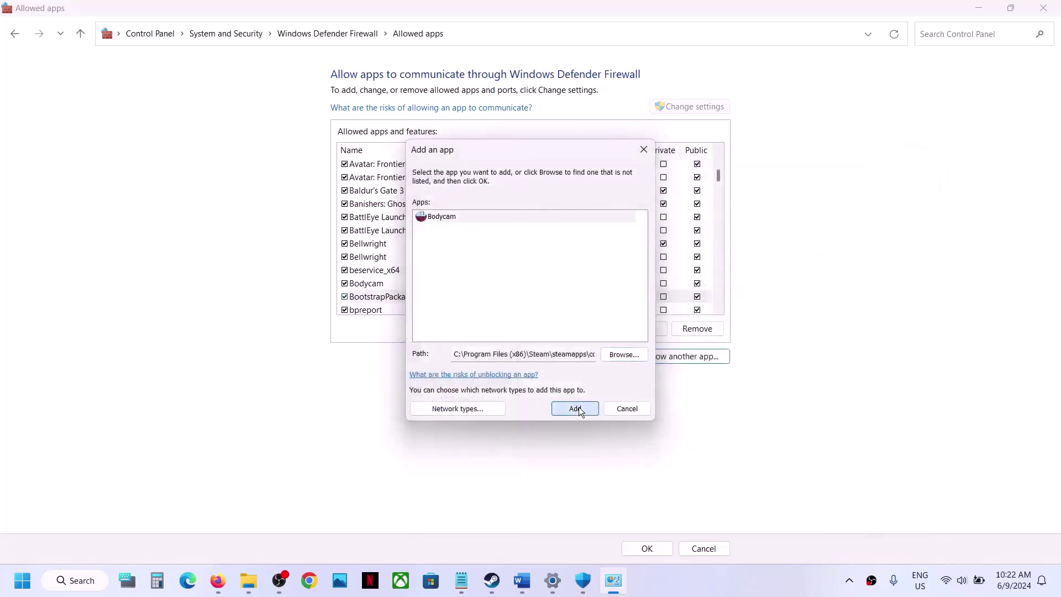
click(604, 334)
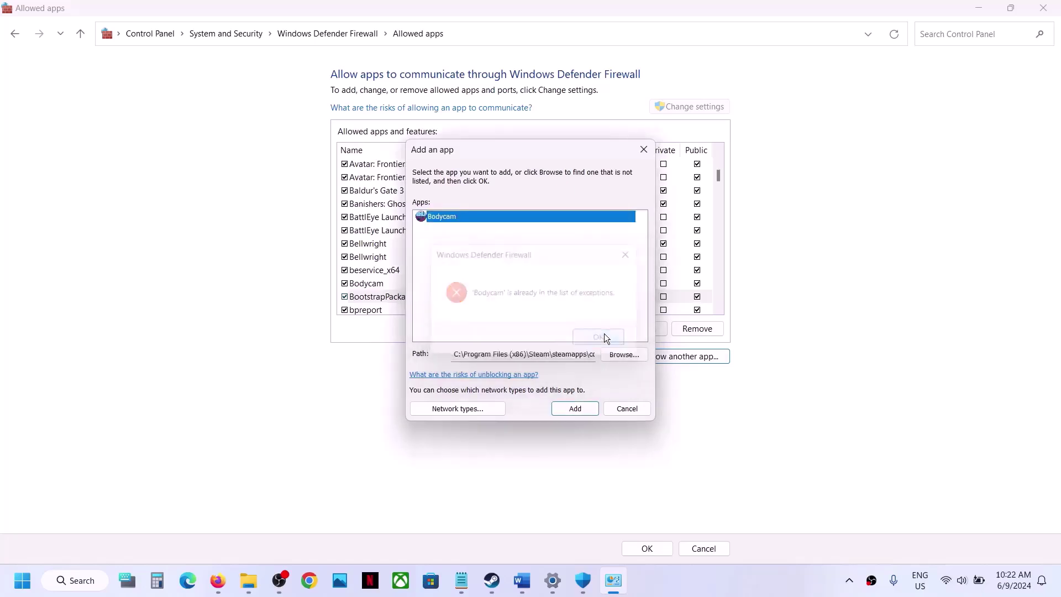
click(624, 409)
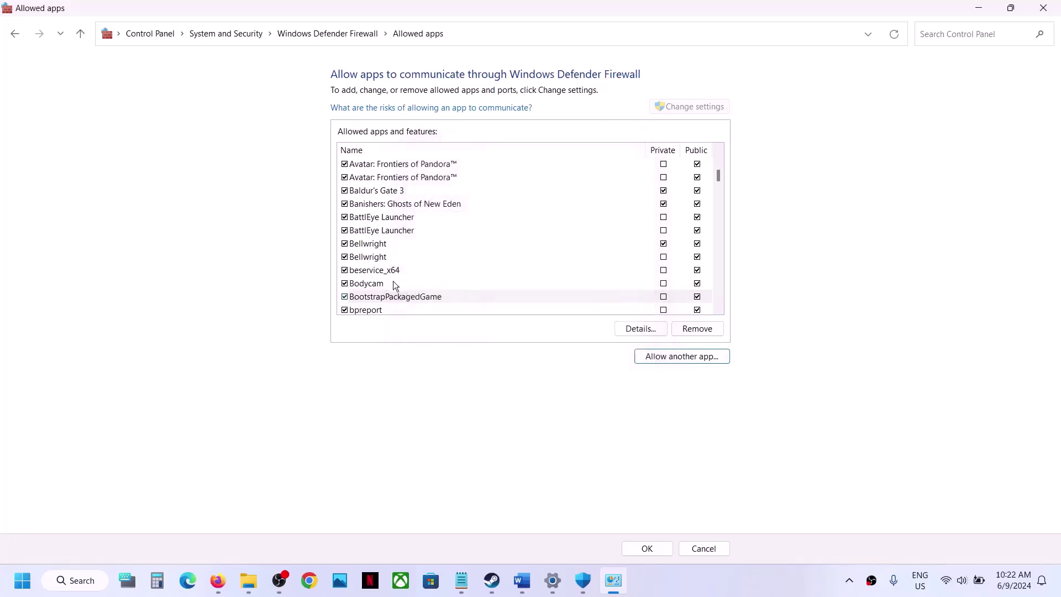
Step: Tick the Bodycam entry, save the firewall list, close Control Panel, Windows Security and Settings, then reopen Settings
click(386, 283)
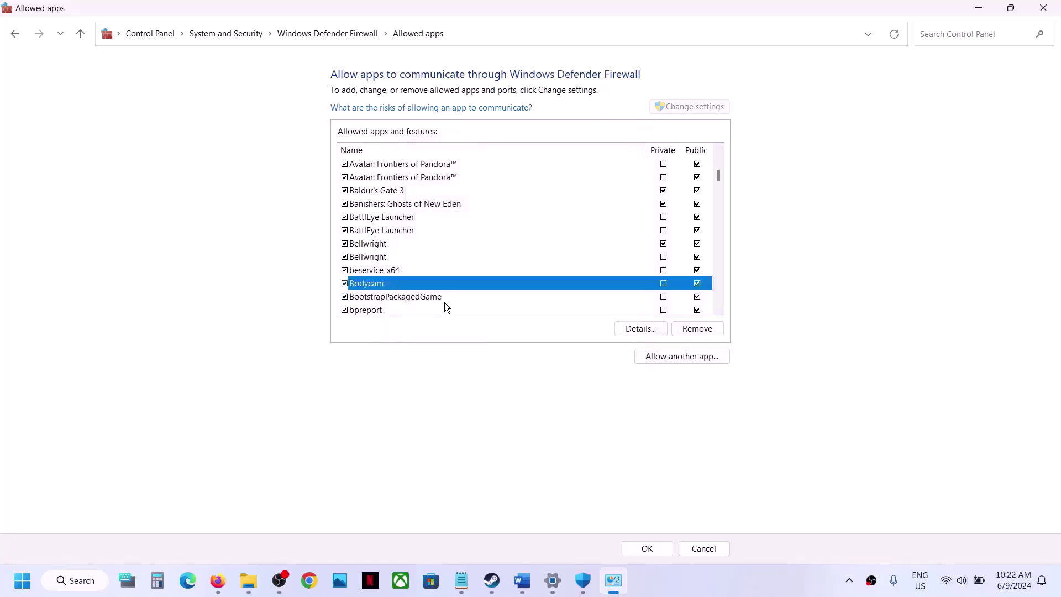
click(657, 548)
click(1052, 5)
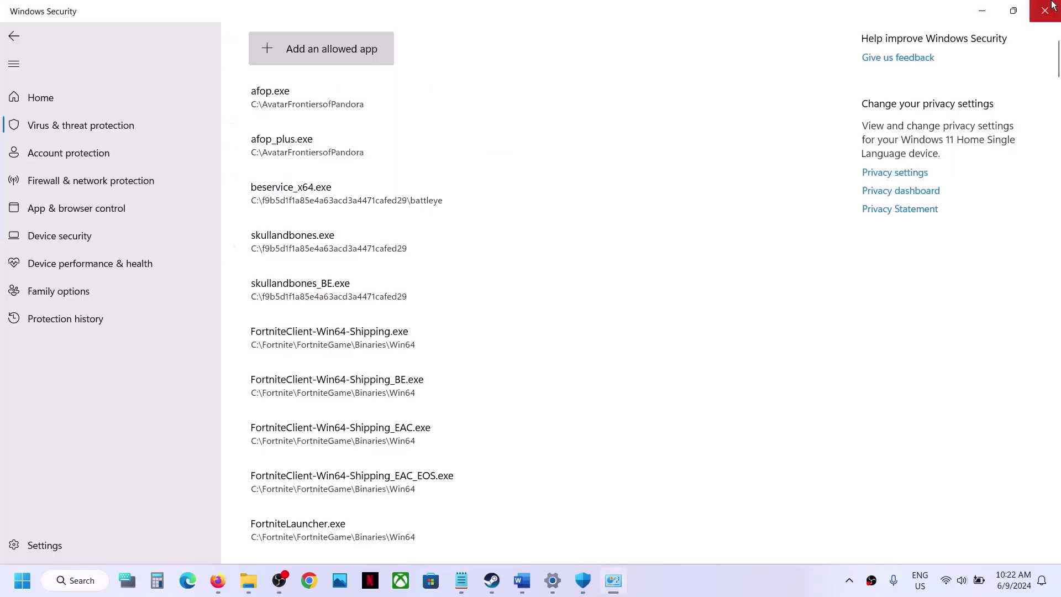
click(1052, 5)
click(1052, 6)
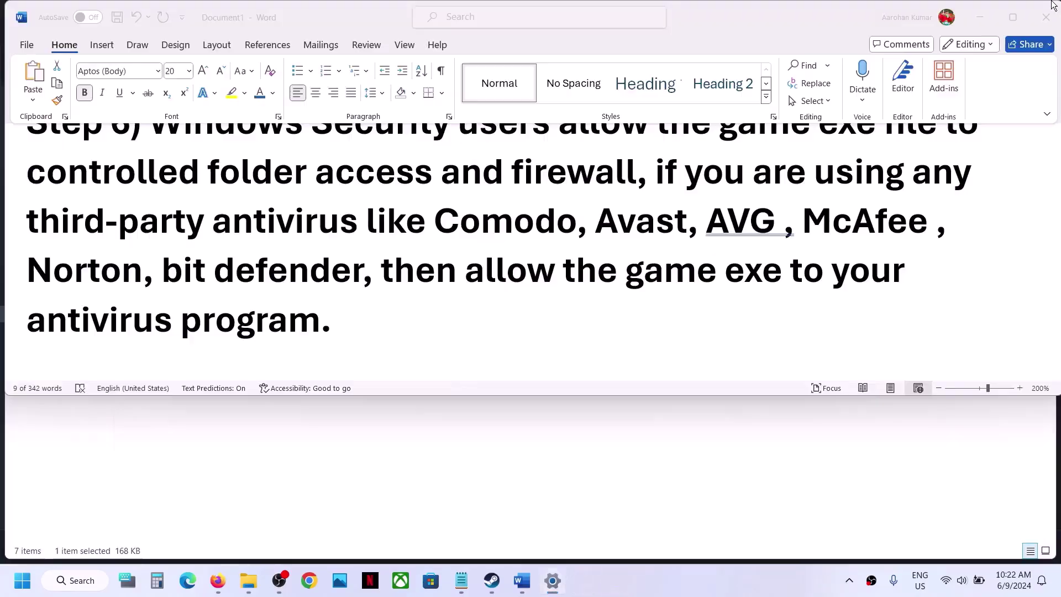
scroll(547, 282, down, 5)
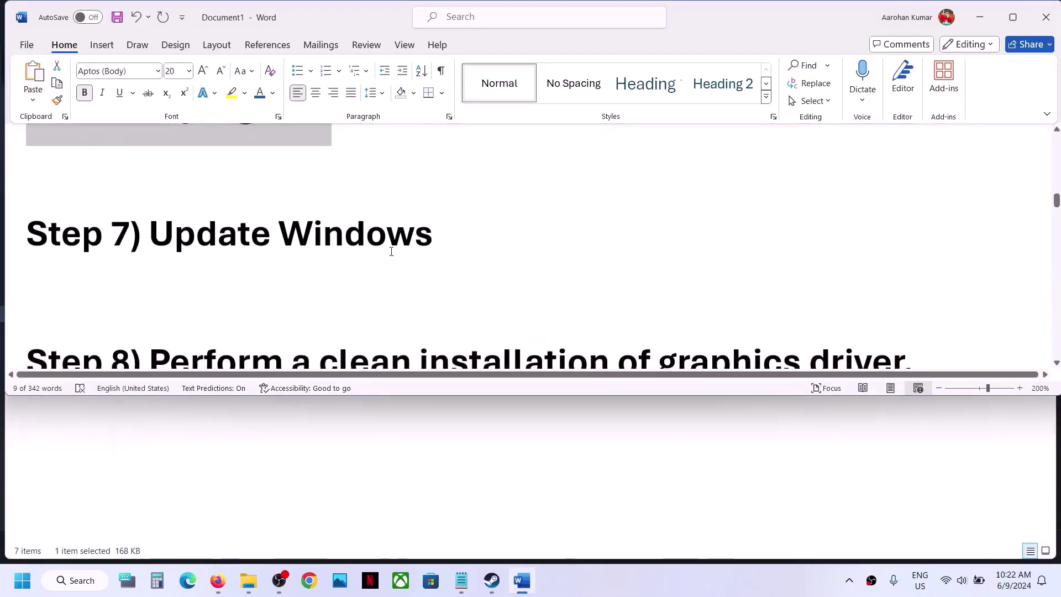
key(super+i)
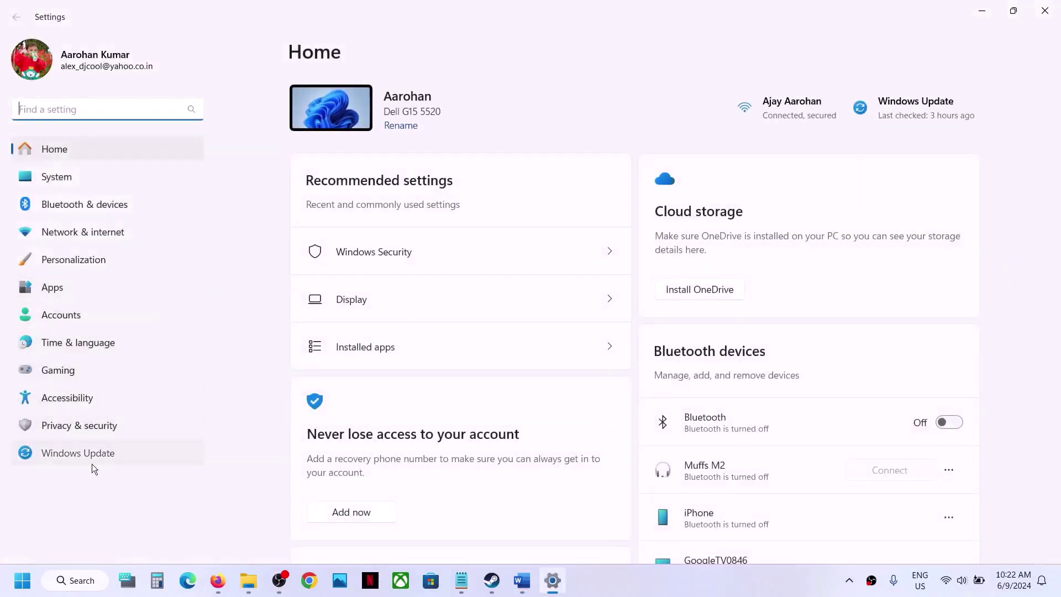
Step: Open Windows Update, run Check for updates, and bring up the Start menu
click(91, 461)
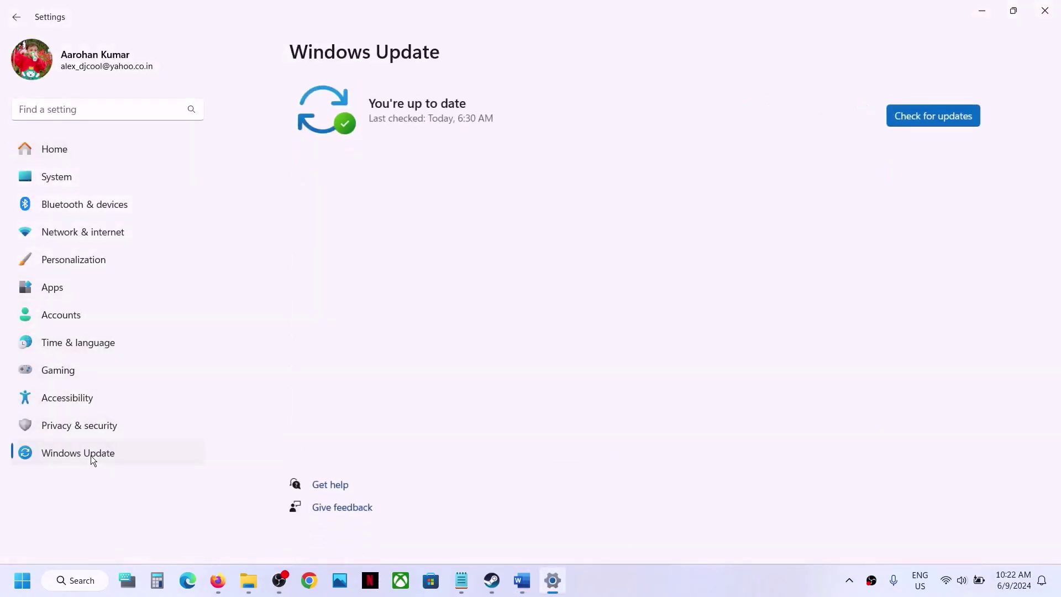
click(937, 109)
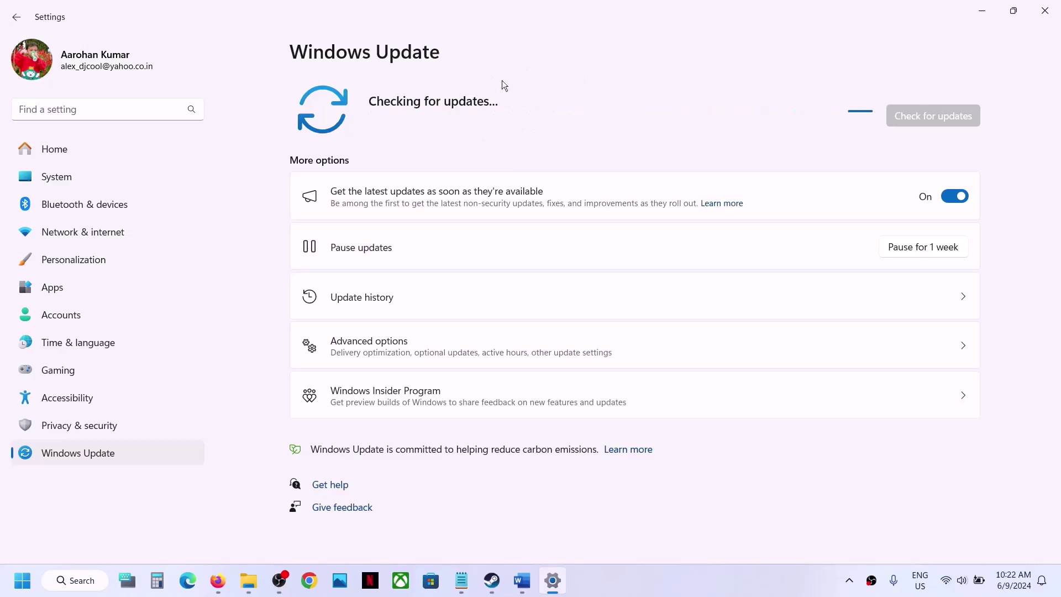
click(22, 580)
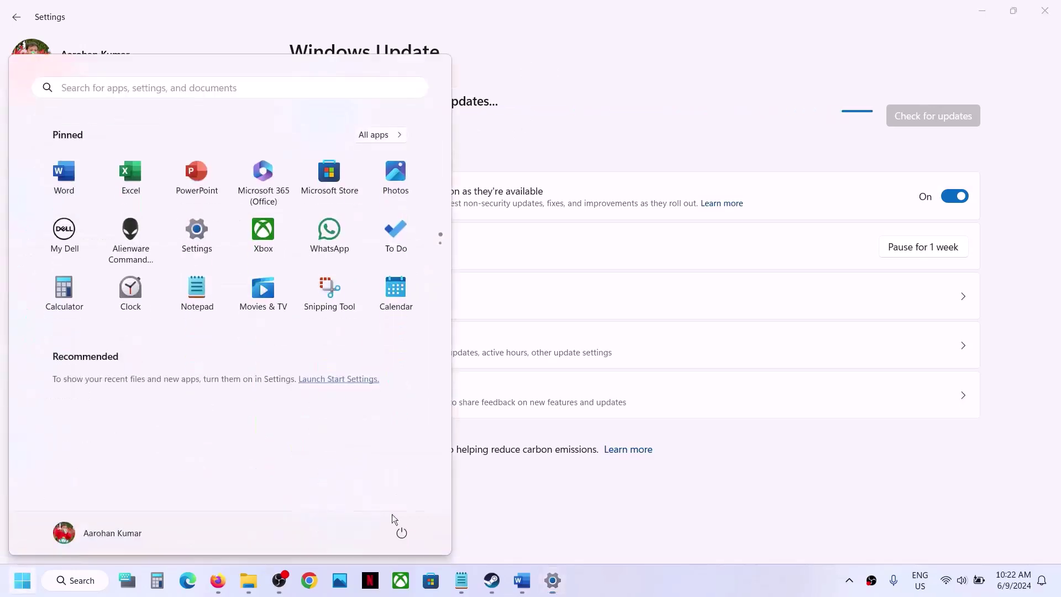